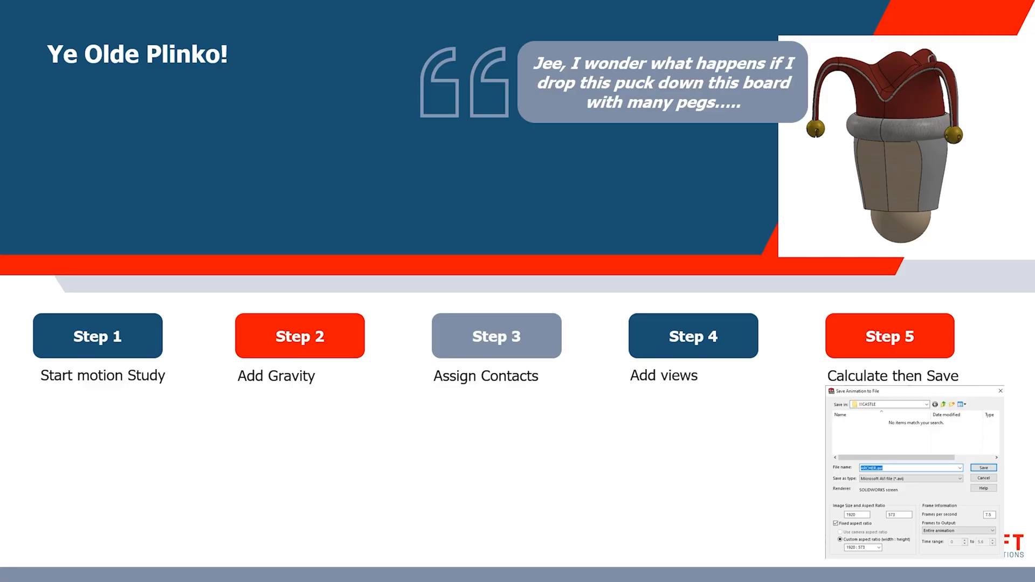
key("Right")
key("Right")
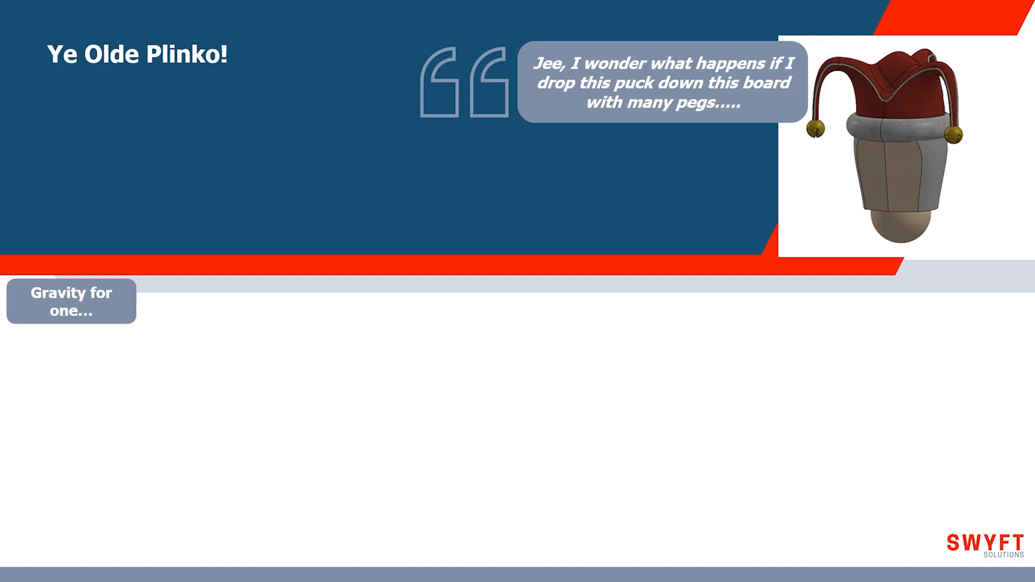
key("Right")
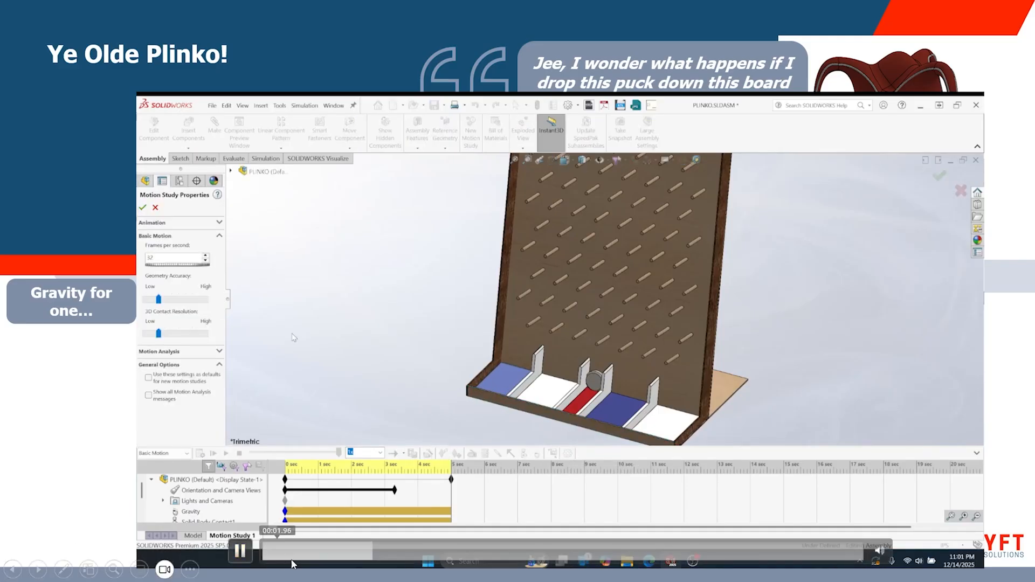
left_click(337, 551)
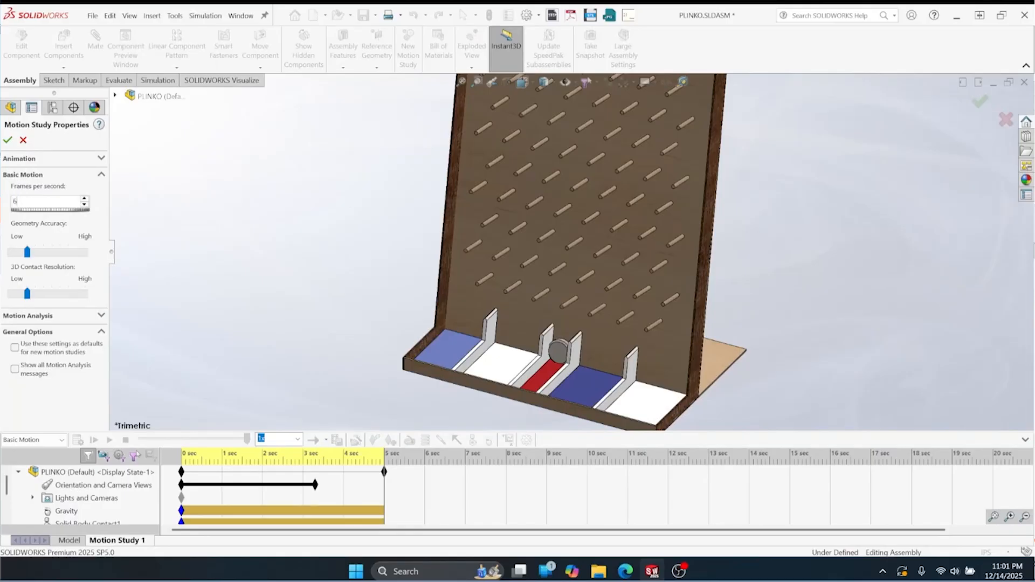
Set Basic Motion to 60 frames per second, raise geometry accuracy and 3D contact resolution toward high, and recalculate the study from 0 seconds.
left_click_drag(27, 252, 76, 257)
left_click_drag(27, 294, 77, 296)
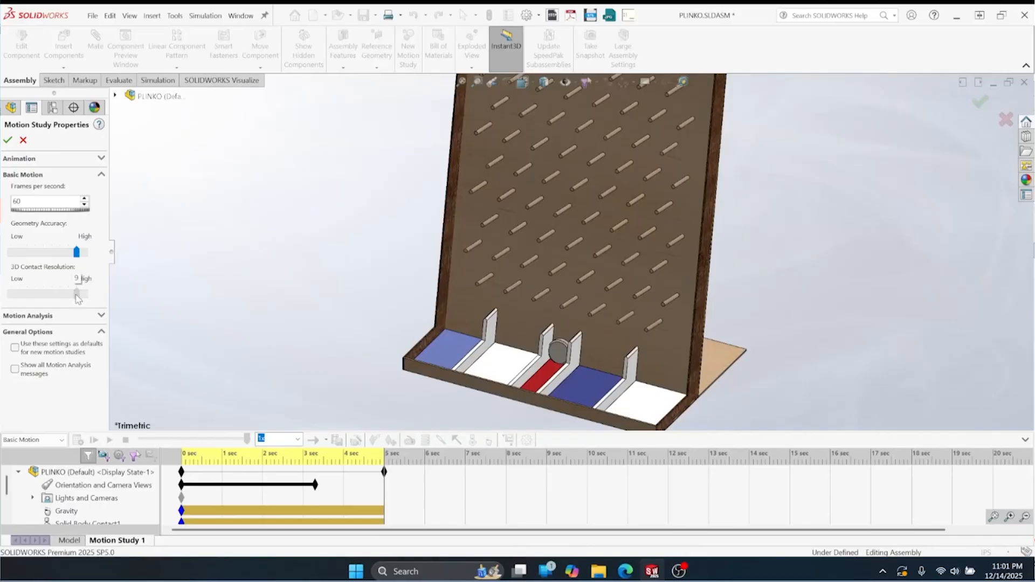
left_click(8, 141)
left_click_drag(384, 496, 170, 504)
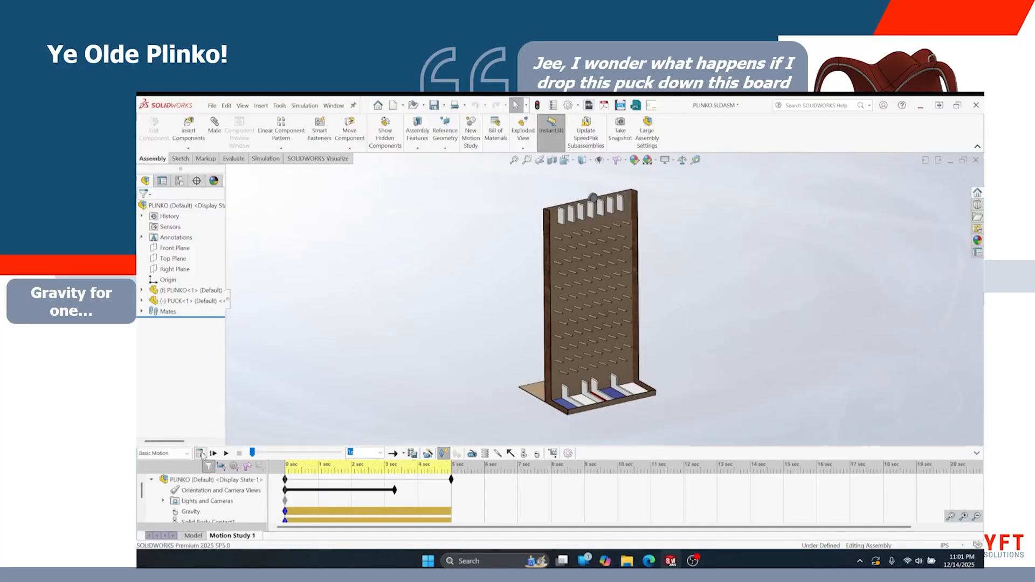
left_click(78, 440)
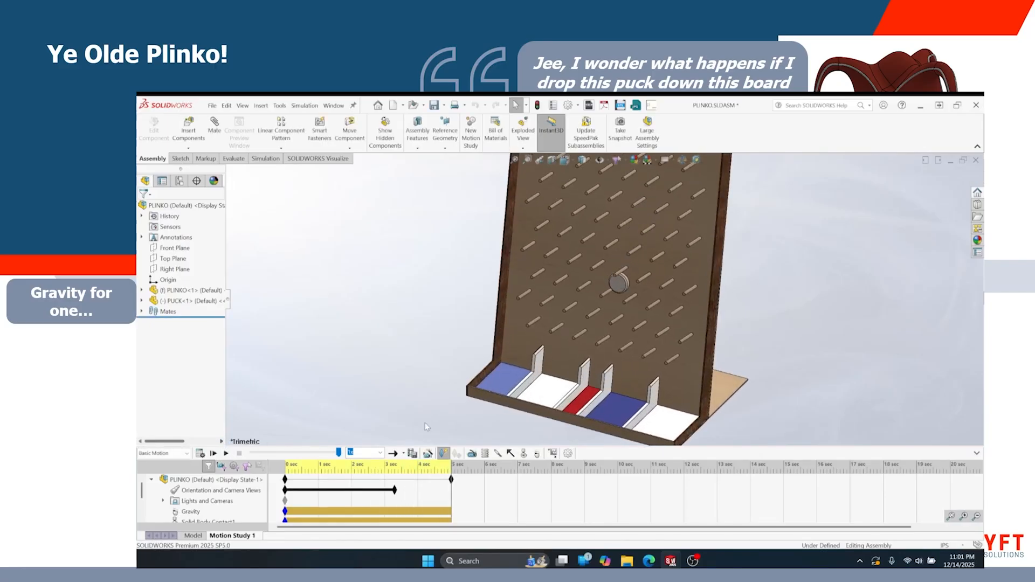
Extend the motion study's end to 8 seconds, recalculate it, and enlarge the timeline area.
left_click_drag(452, 479, 551, 483)
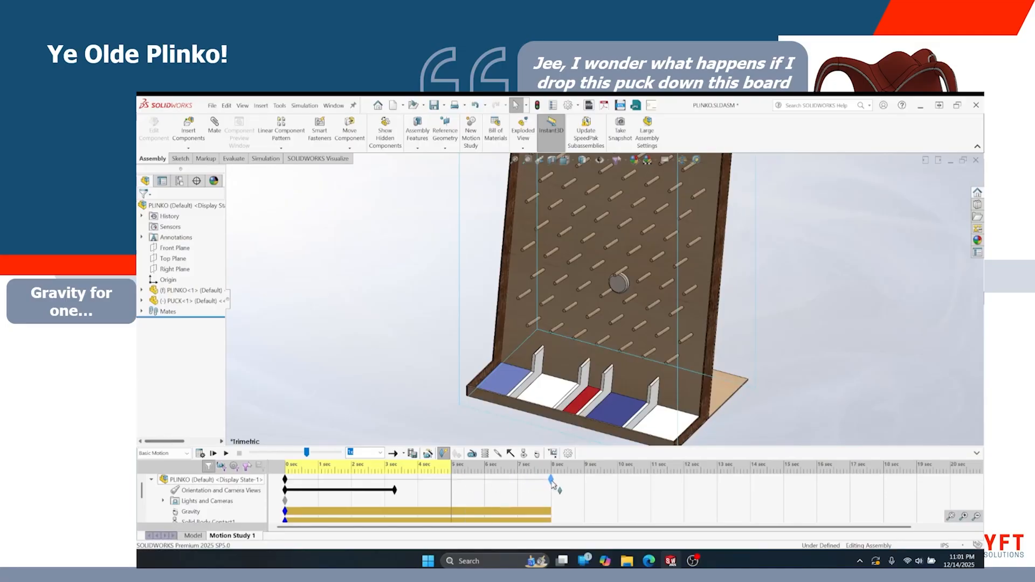
left_click(200, 454)
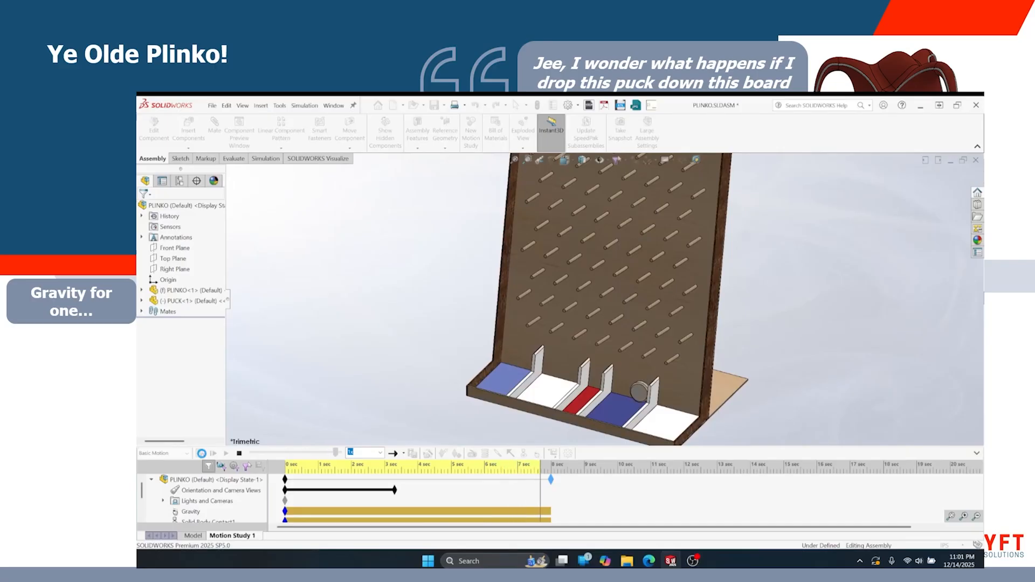
left_click_drag(407, 446, 404, 428)
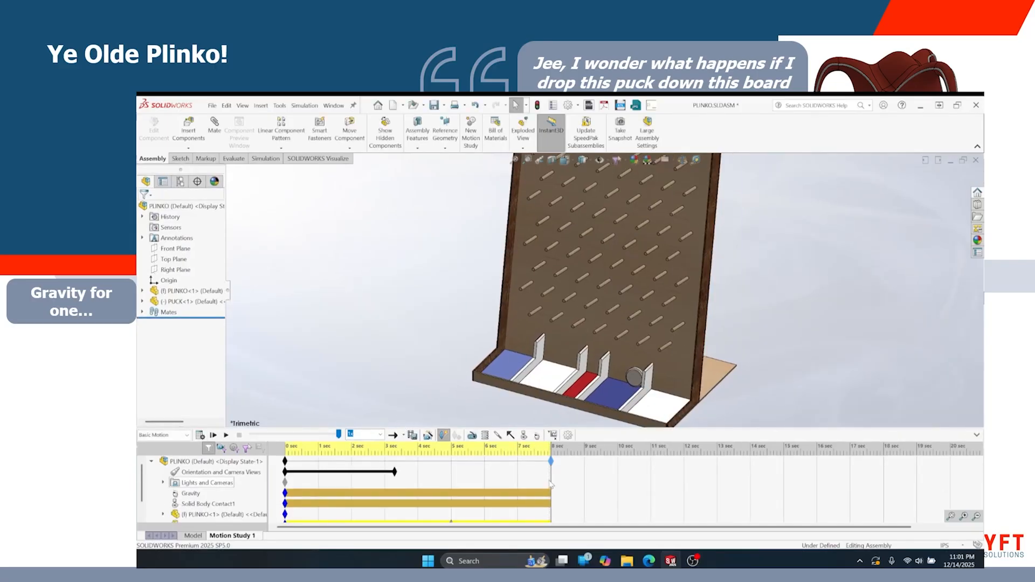
Add an Orientation and Camera Views key at 1 second and move that track's end key to about 4.7 seconds.
left_click_drag(550, 479, 284, 482)
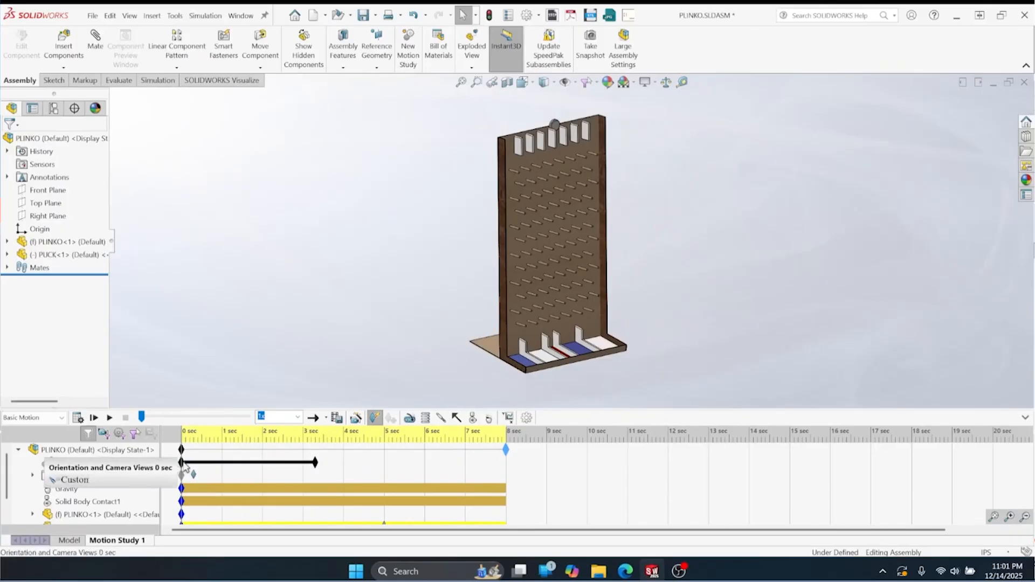
right_click(212, 467)
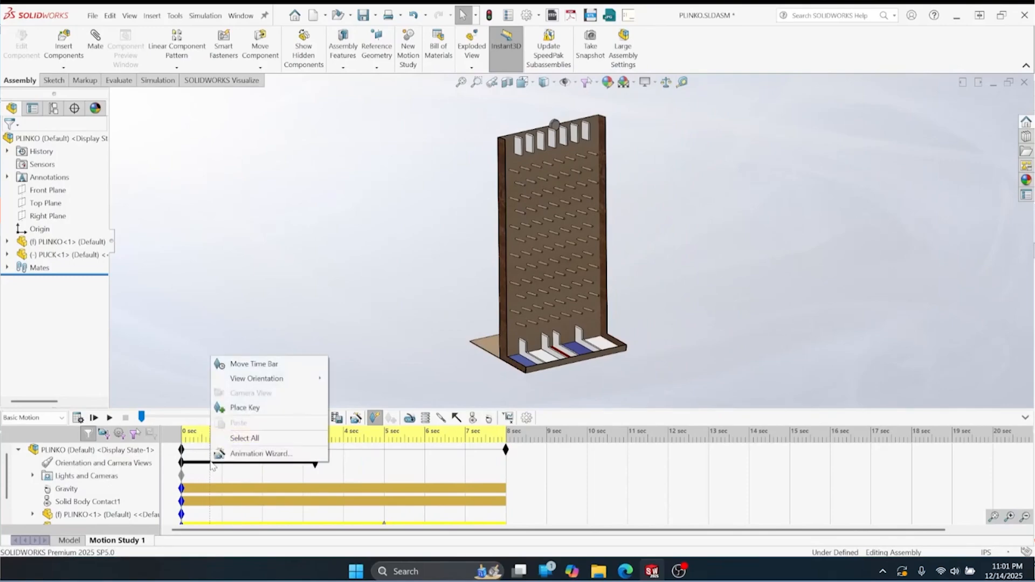
left_click(240, 407)
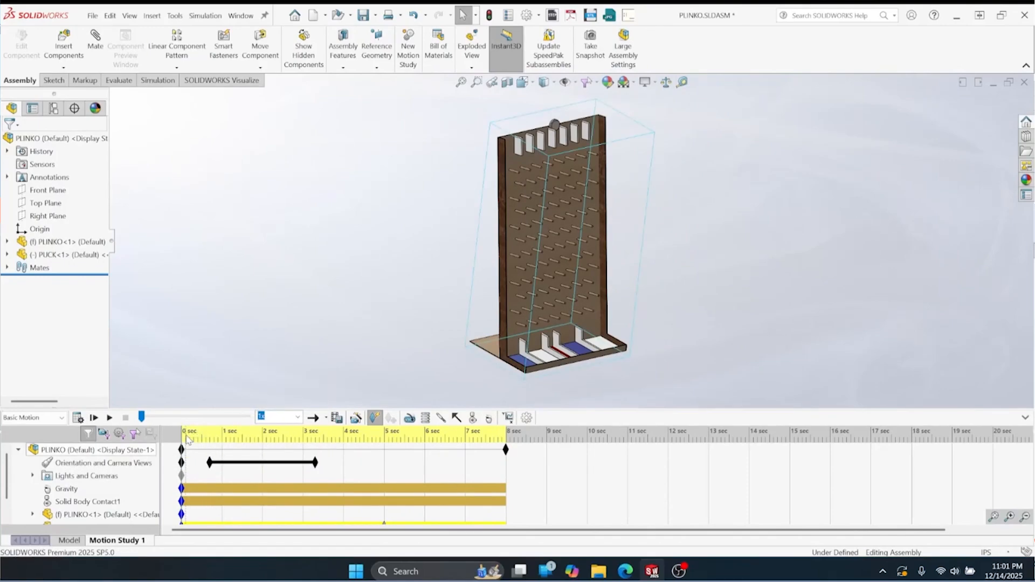
mouse_move(180, 435)
left_mouse_down()
mouse_move(334, 438)
mouse_move(172, 447)
left_mouse_up()
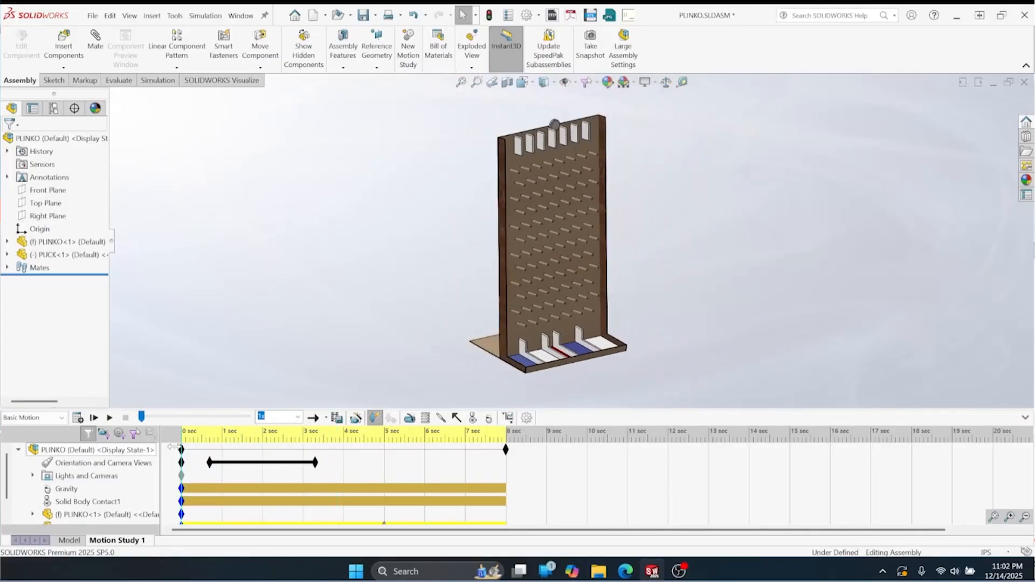
left_click_drag(214, 470, 224, 469)
left_click_drag(317, 463, 372, 464)
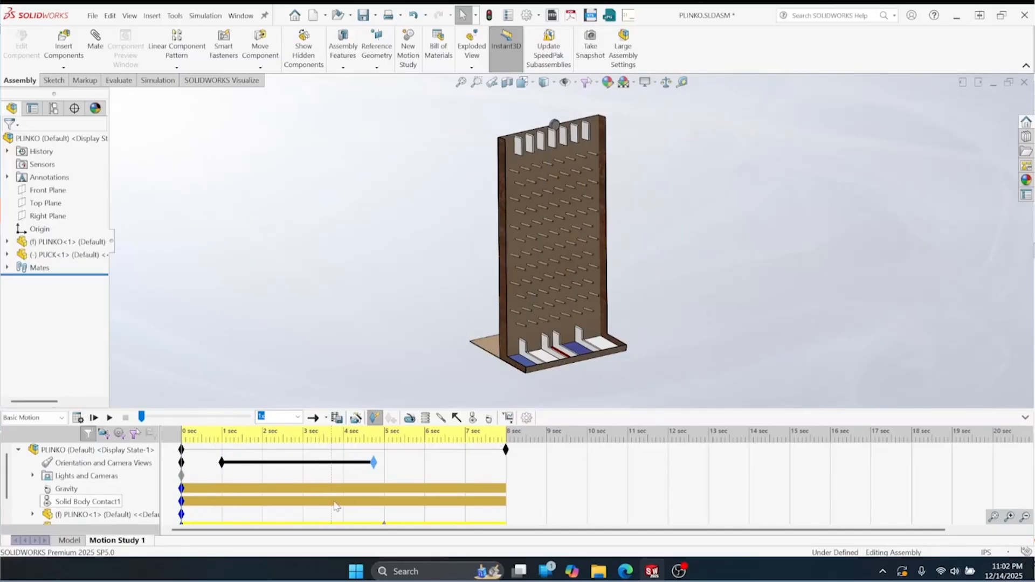
Place a key on the Coincident1 mate at about 5.8 seconds, suppress the mate there, and recalculate the study.
scroll(271, 499, "down", 2)
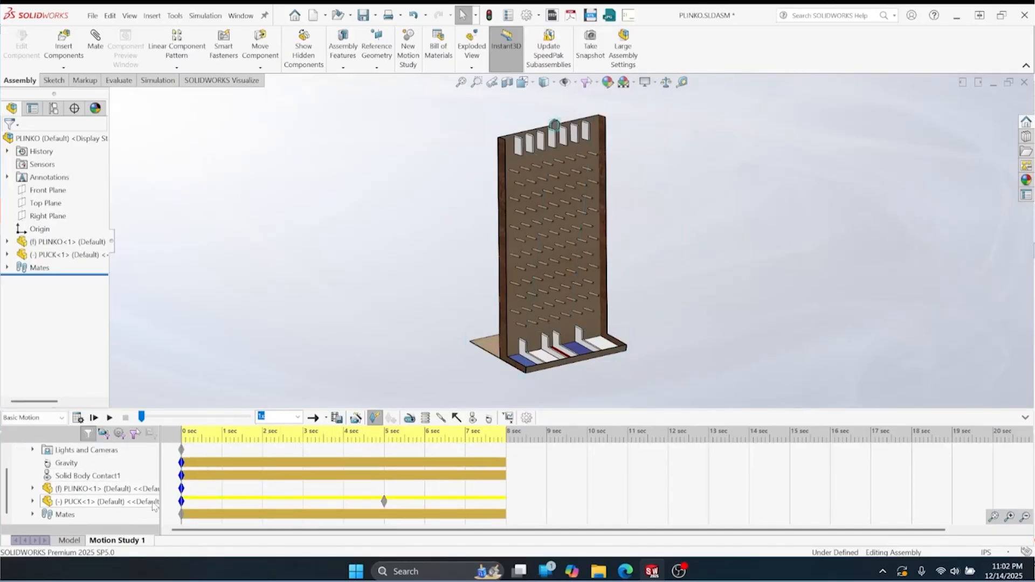
left_click(32, 514)
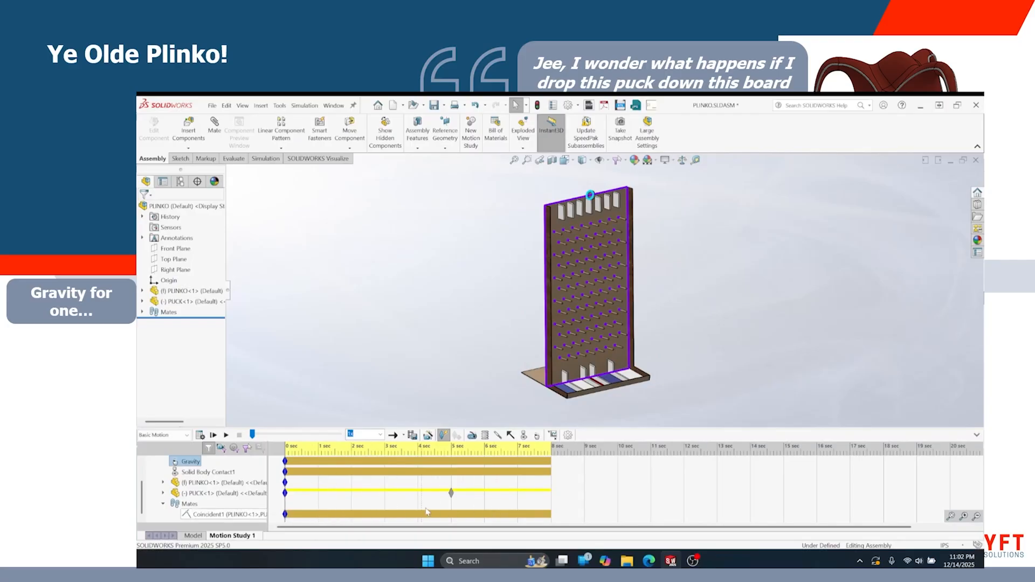
right_click(477, 514)
left_click(491, 467)
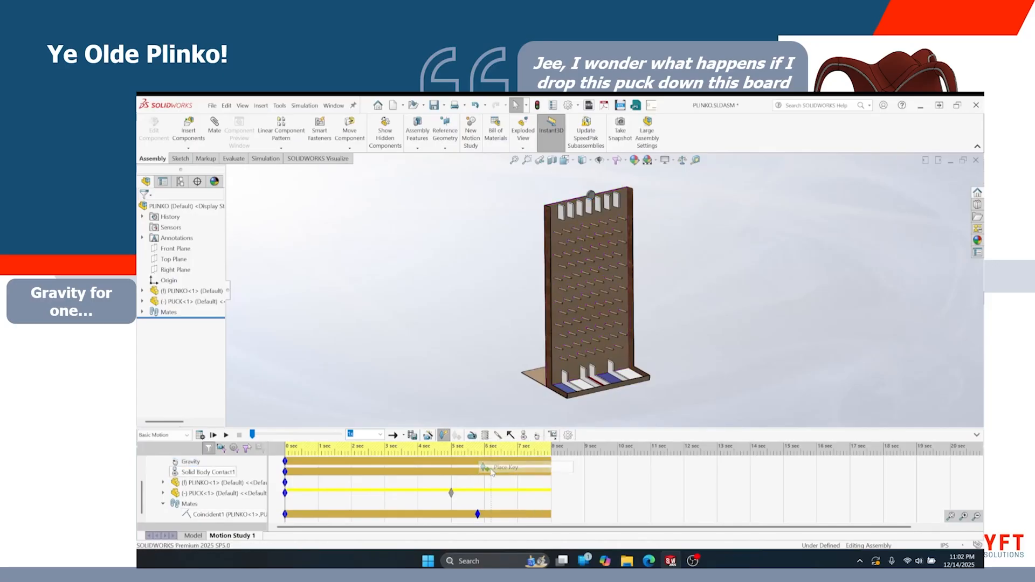
right_click(480, 514)
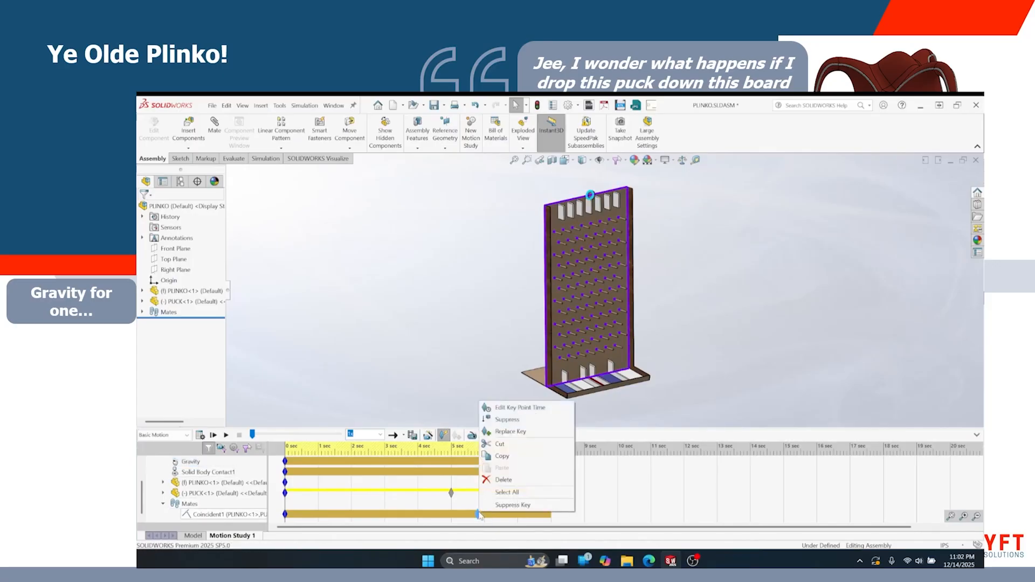
left_click(494, 424)
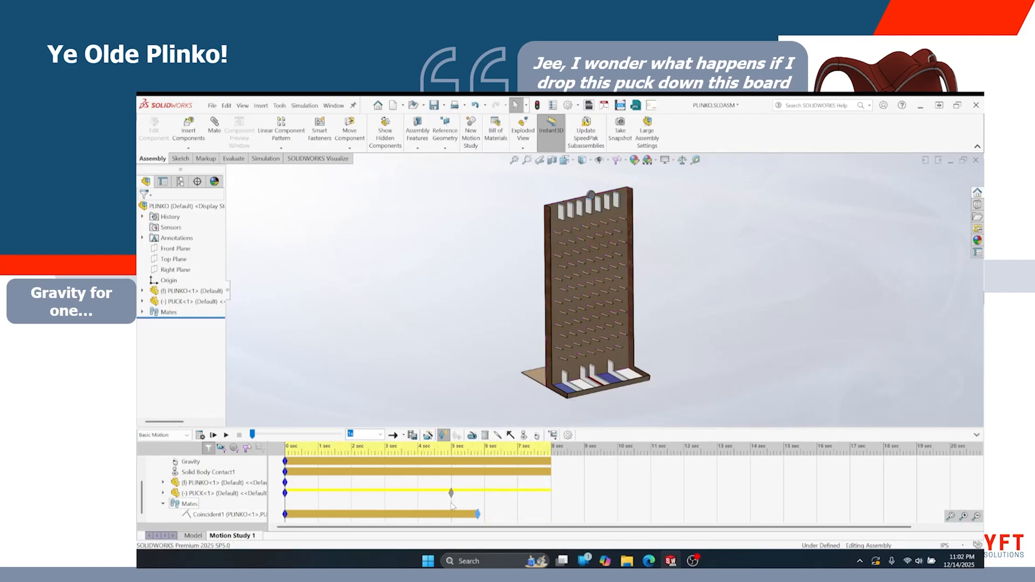
scroll(268, 494, "up", 1)
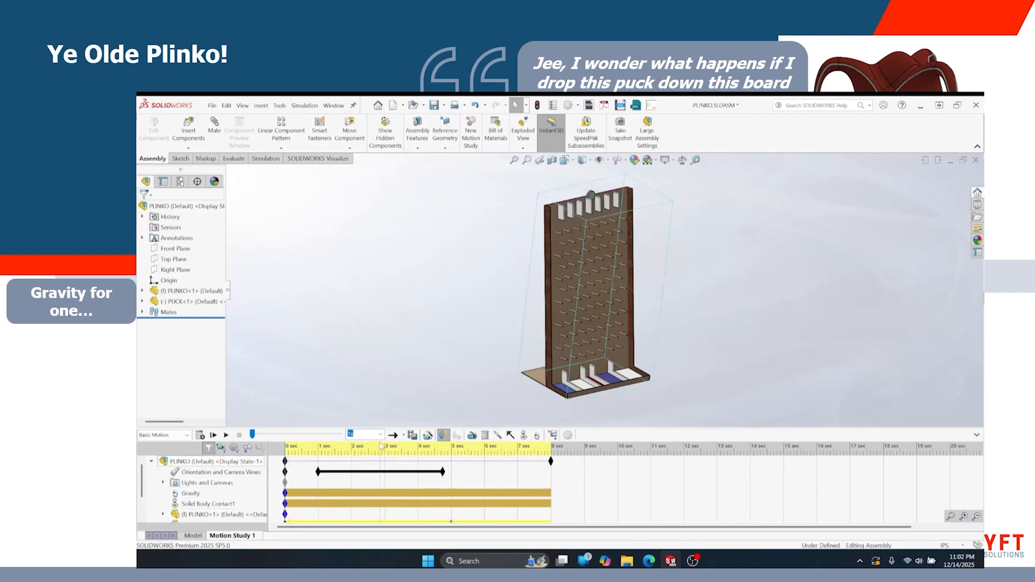
left_click(200, 434)
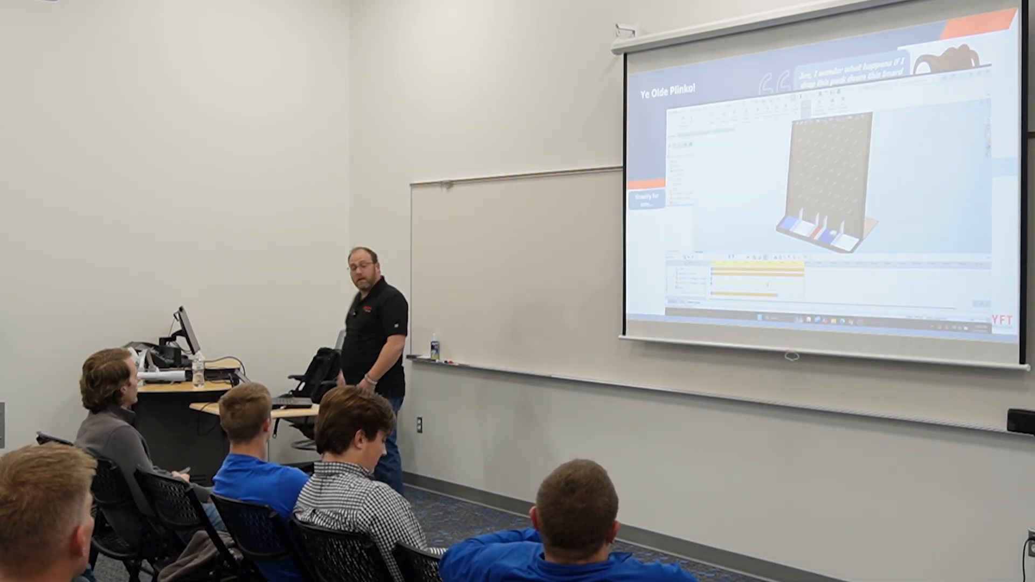
key("Right")
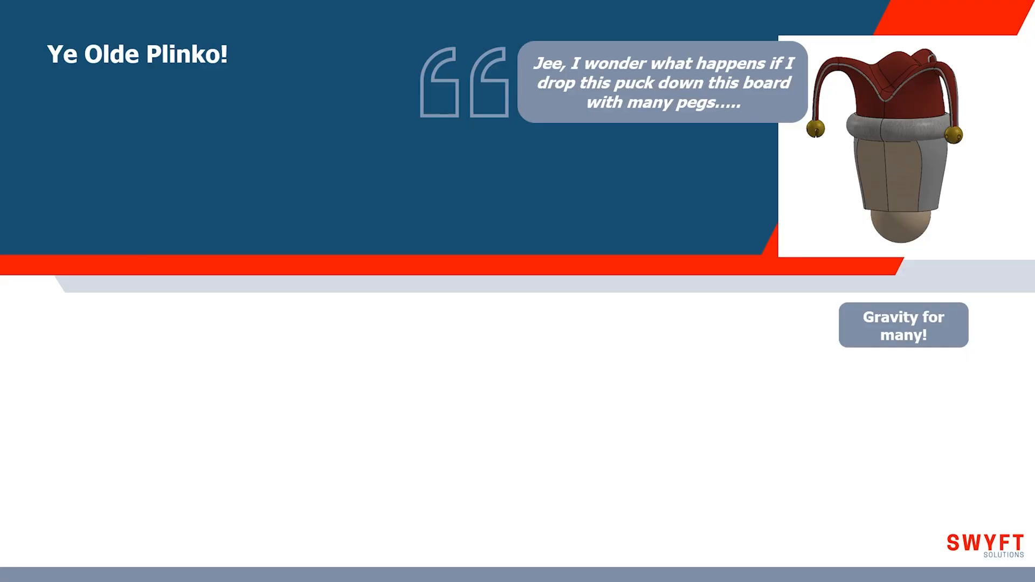
key("Right")
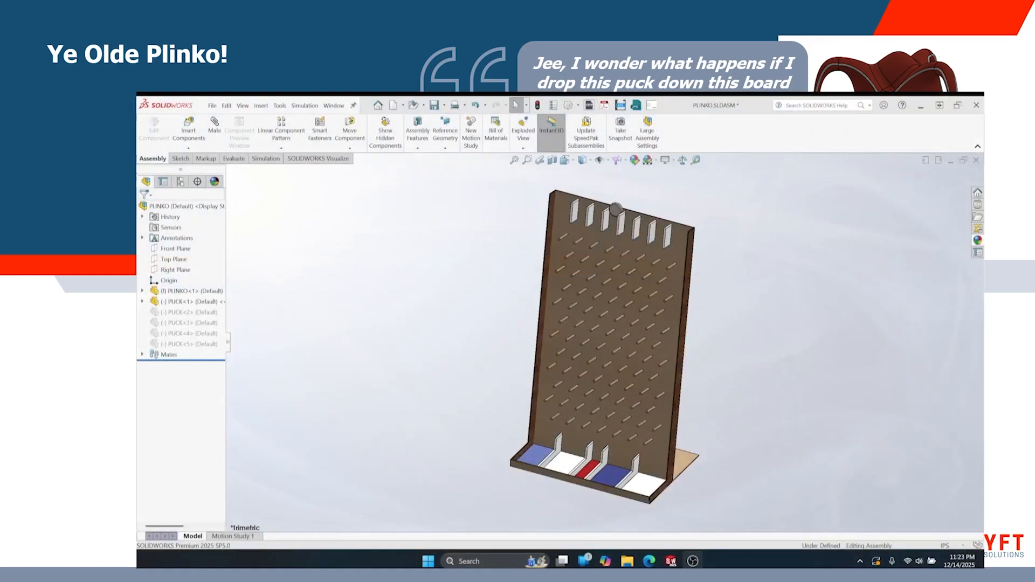
left_click(239, 550)
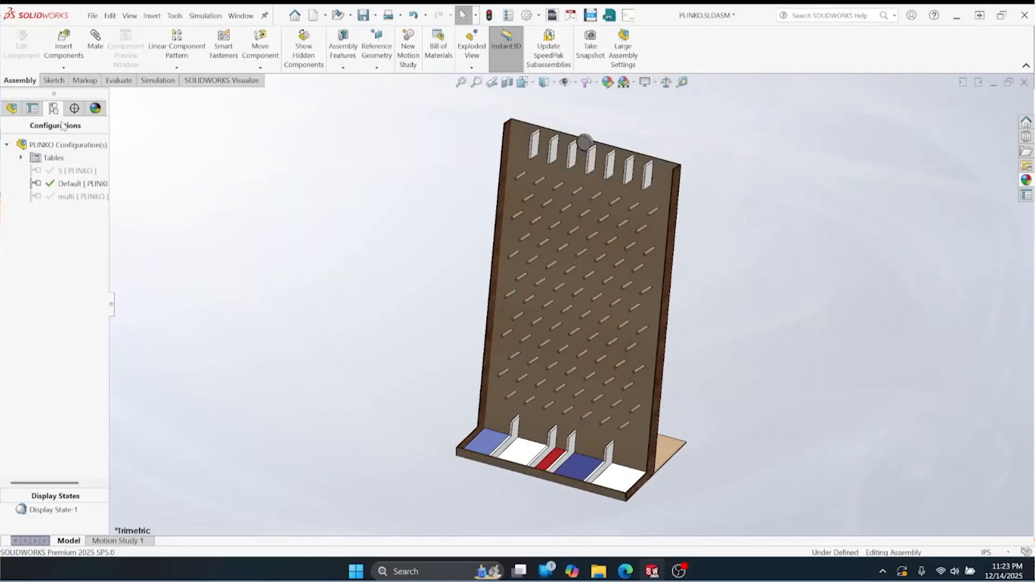
Activate the multi configuration and extend Motion Study 1 to 9 seconds with the time bar at 0 seconds.
double_click(73, 198)
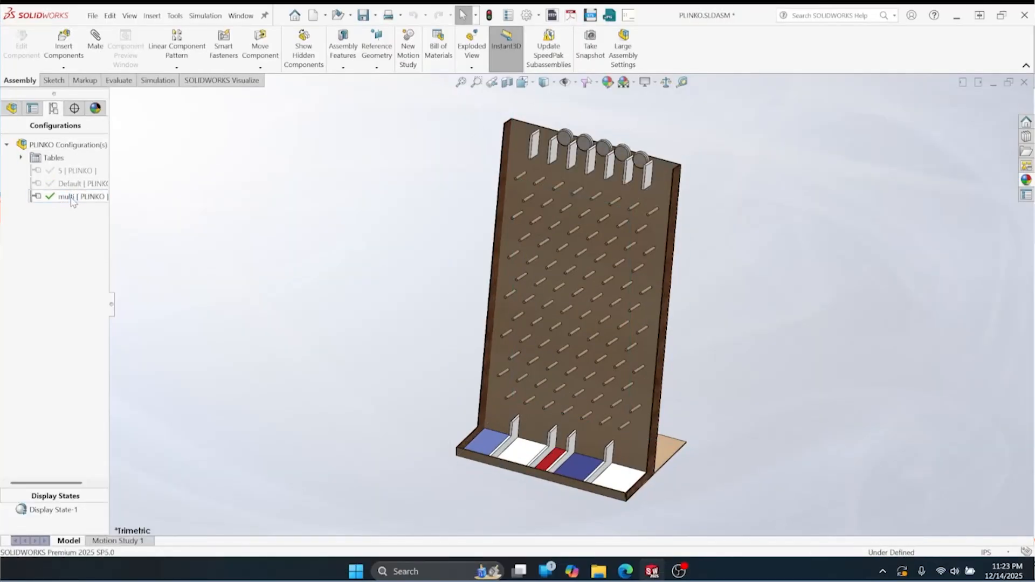
left_click(133, 541)
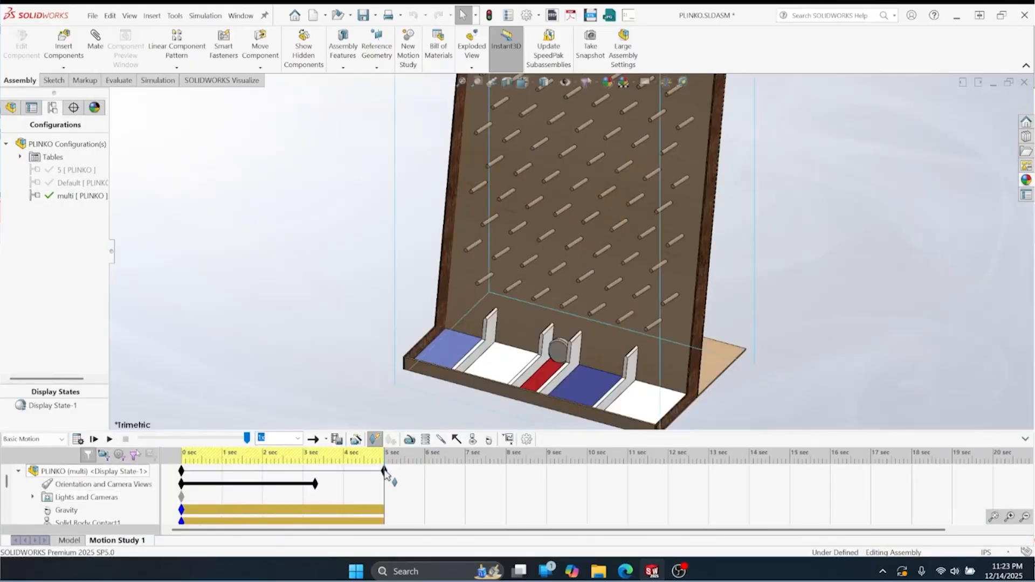
left_click_drag(385, 486, 171, 485)
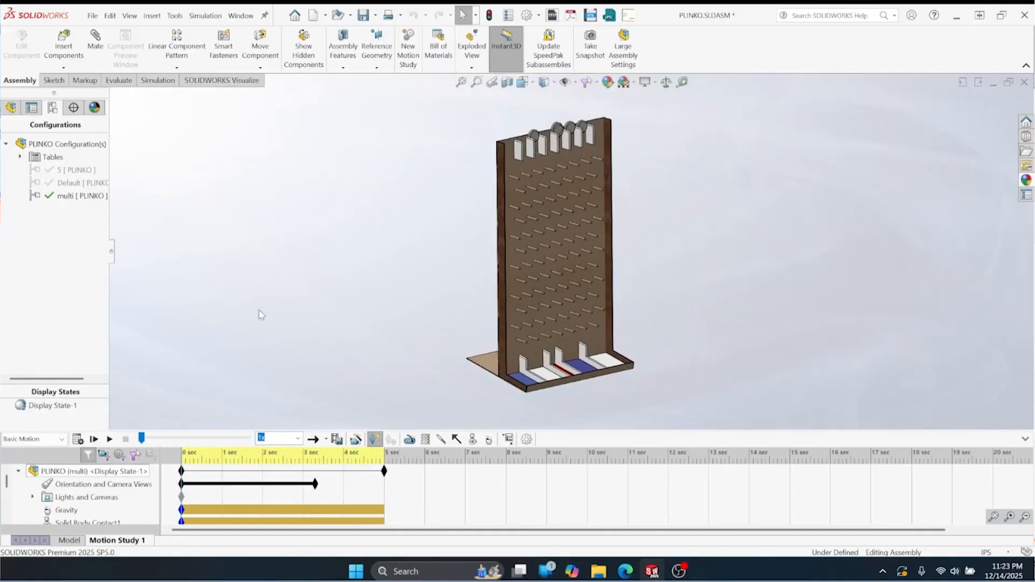
left_click_drag(385, 470, 546, 471)
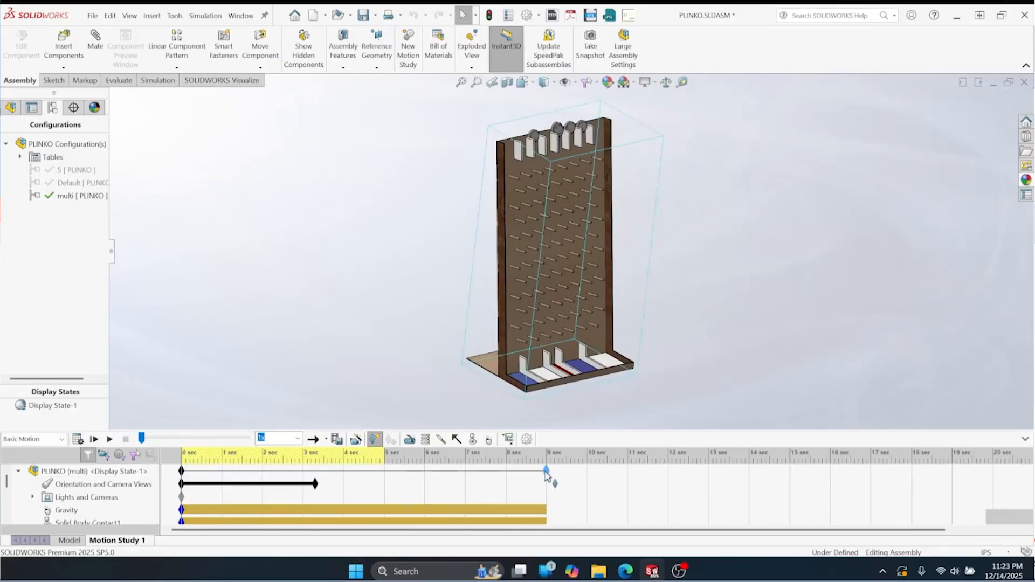
Move the overlapping puck at the top of the board into the empty gap between the third and fourth dividers.
scroll(550, 107, "down", 8)
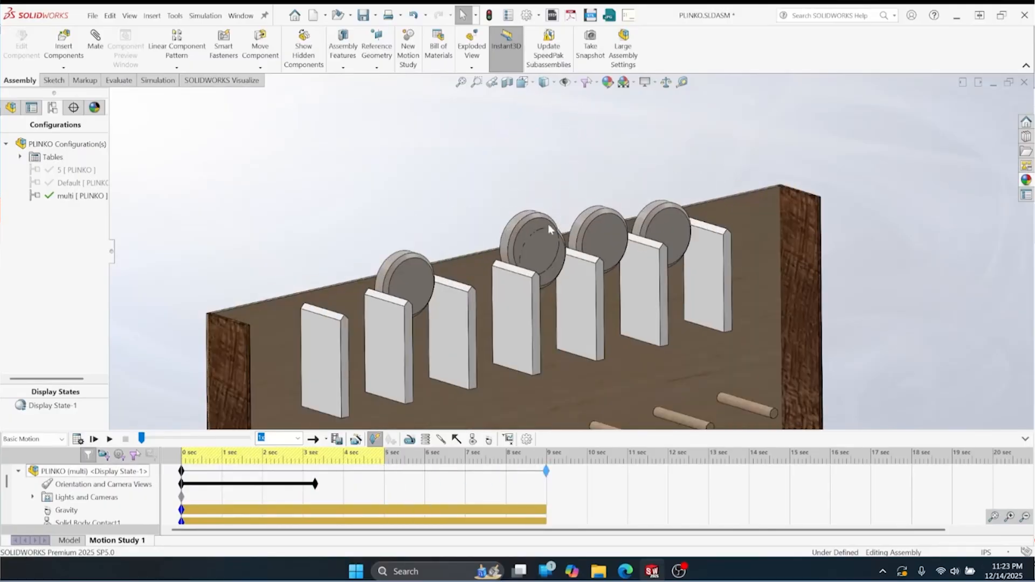
left_click(480, 265)
left_click_drag(478, 260, 468, 269)
left_click(396, 195)
middle_click_drag(473, 188, 438, 200)
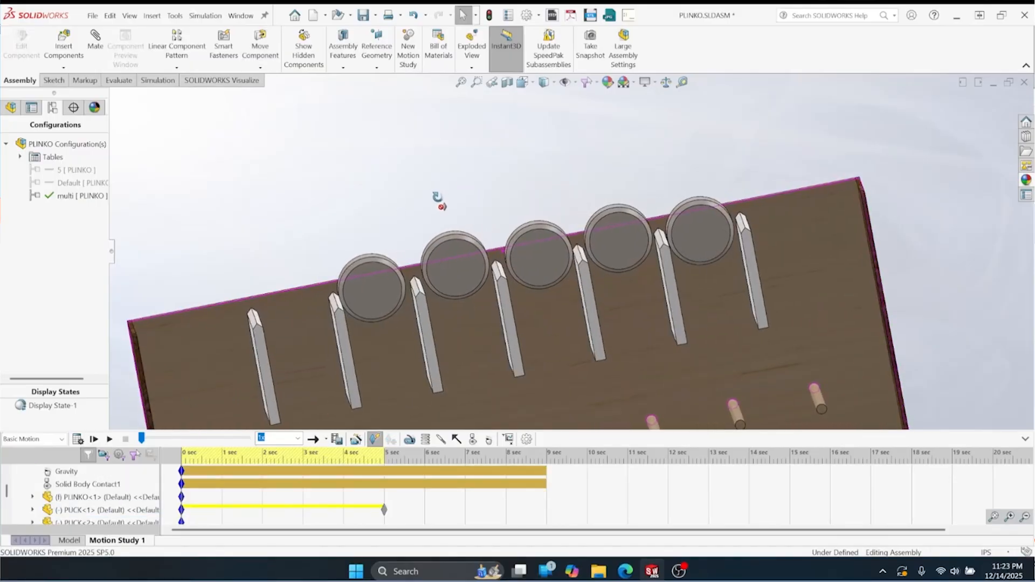
scroll(448, 211, "up", 3)
right_click_drag(333, 237, 360, 201)
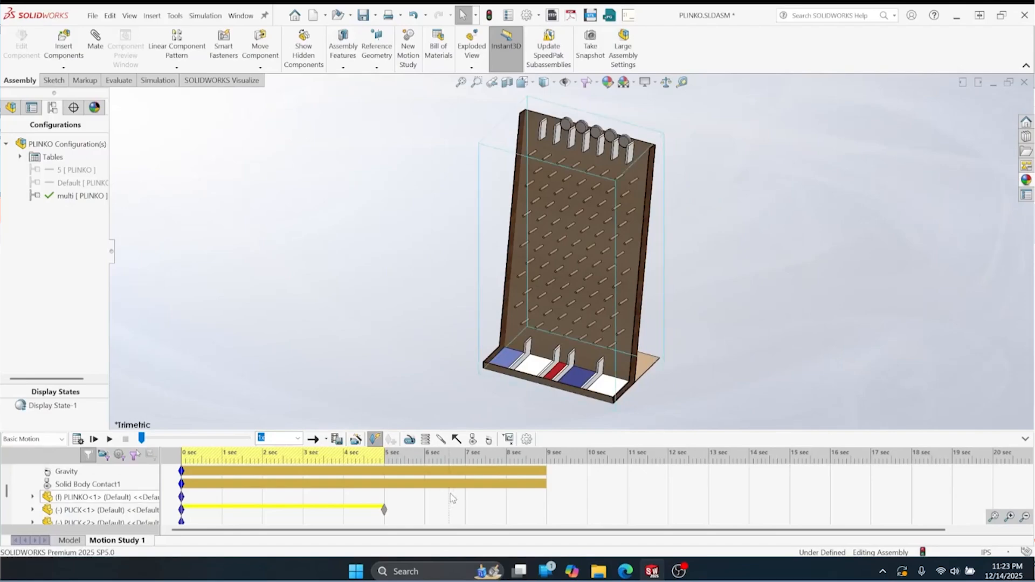
Add an Orientation and Camera Views key at about 1.4 seconds and move the end key to about 7.3 seconds.
scroll(448, 497, "down", 1)
scroll(451, 499, "up", 1)
scroll(452, 498, "up", 1)
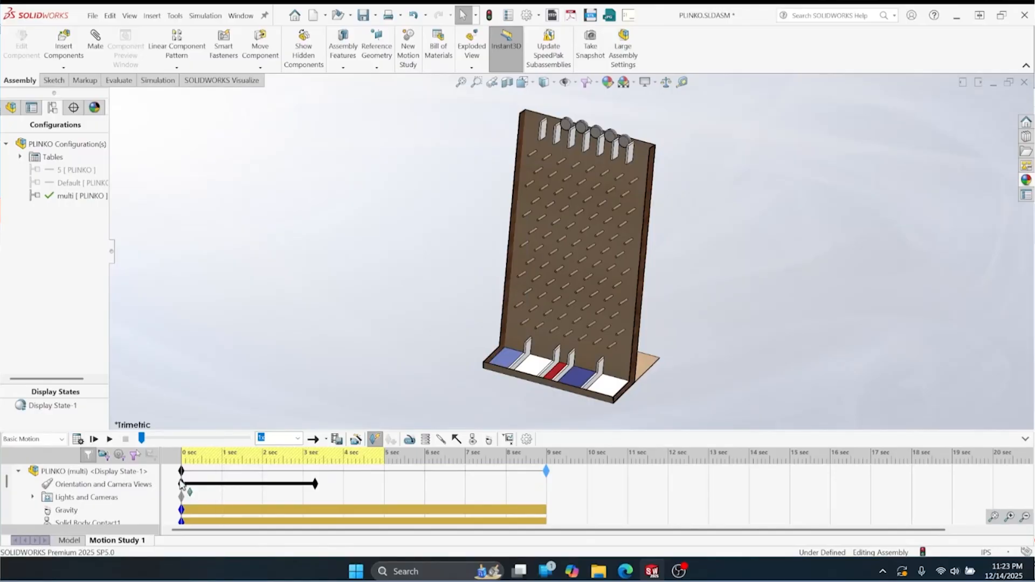
left_click_drag(210, 487, 221, 488)
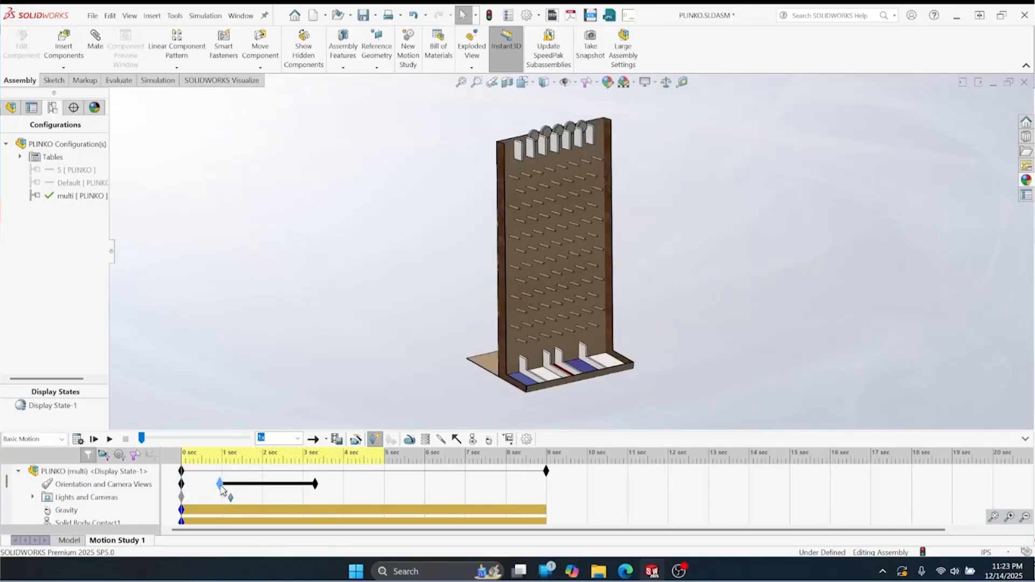
left_click_drag(235, 485, 241, 488)
left_click_drag(484, 490, 482, 488)
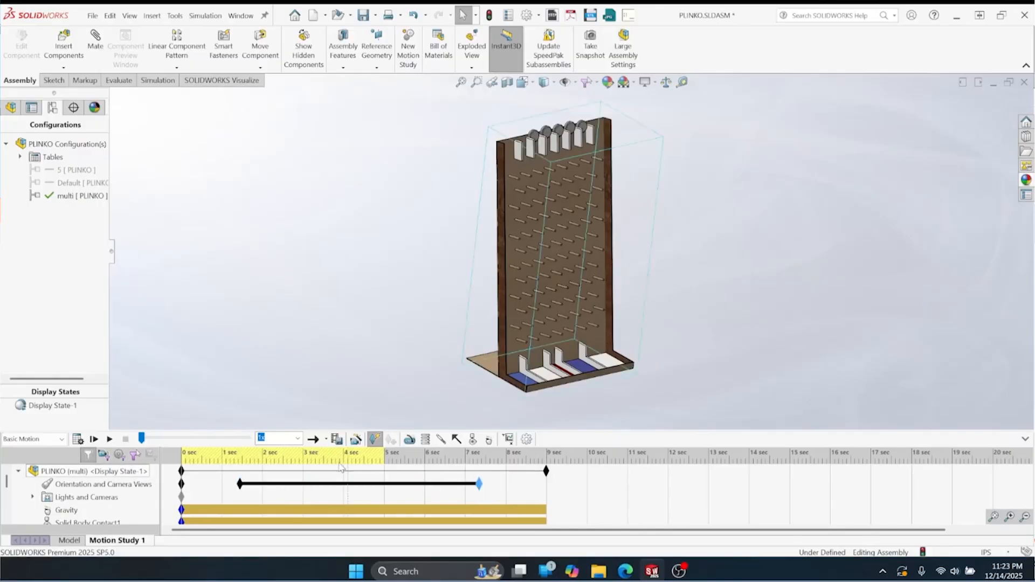
left_click(182, 484)
scroll(228, 487, "down", 1)
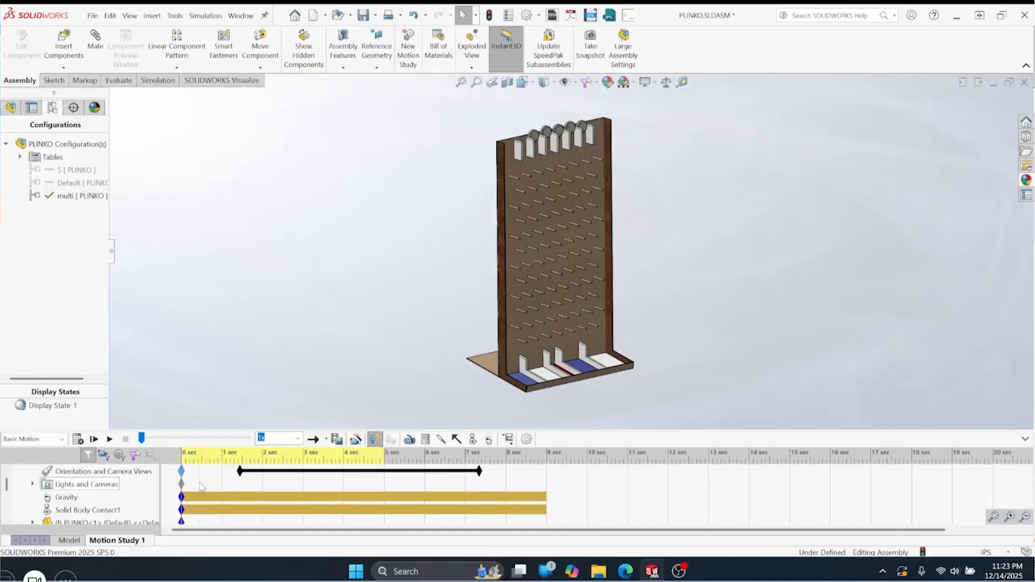
Edit Solid Body Contact1 and add the four remaining pucks to the contact with the board and the first puck.
left_click(399, 561)
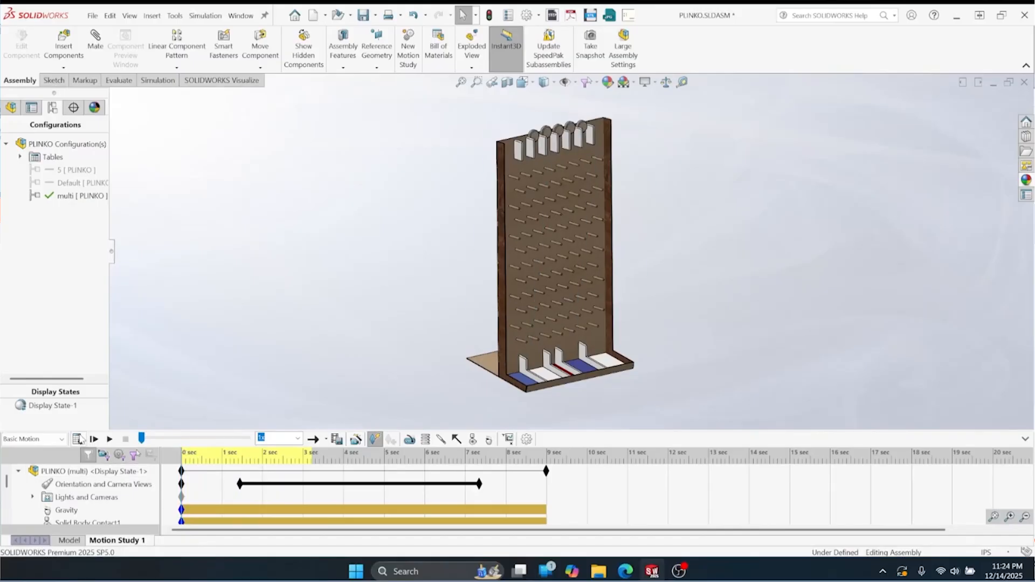
scroll(79, 493, "down", 1)
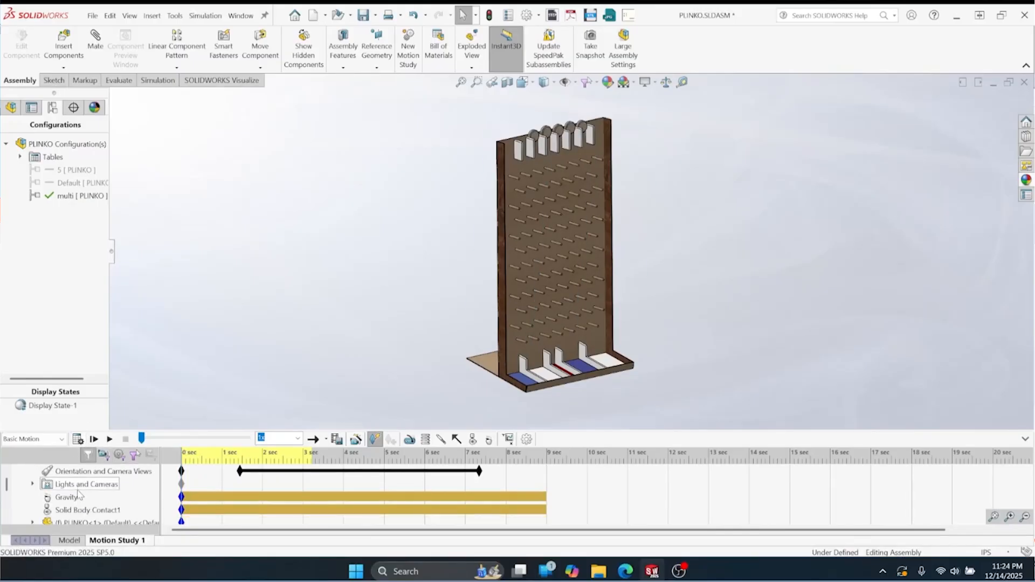
right_click(77, 511)
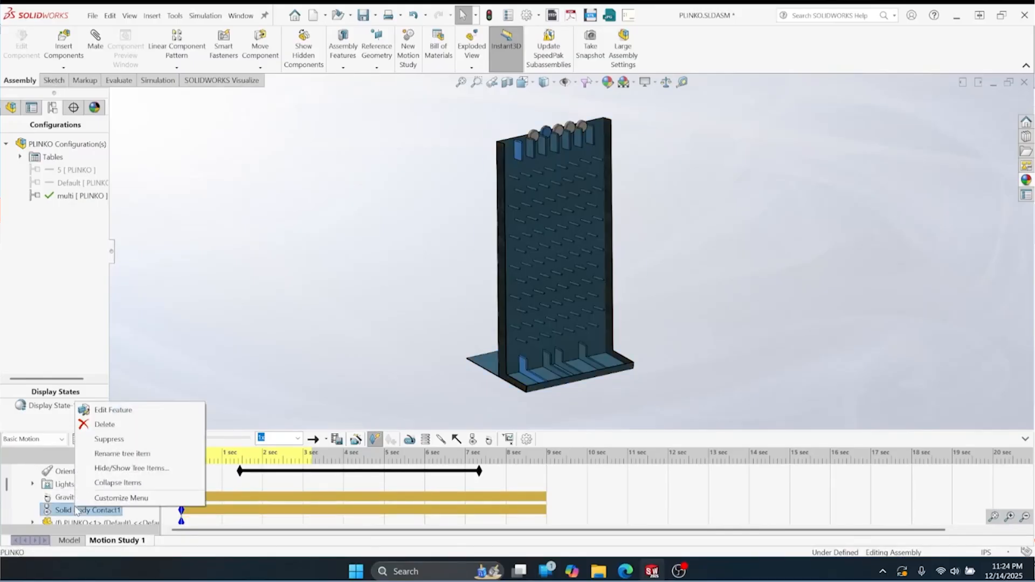
left_click(115, 413)
scroll(531, 118, "down", 7)
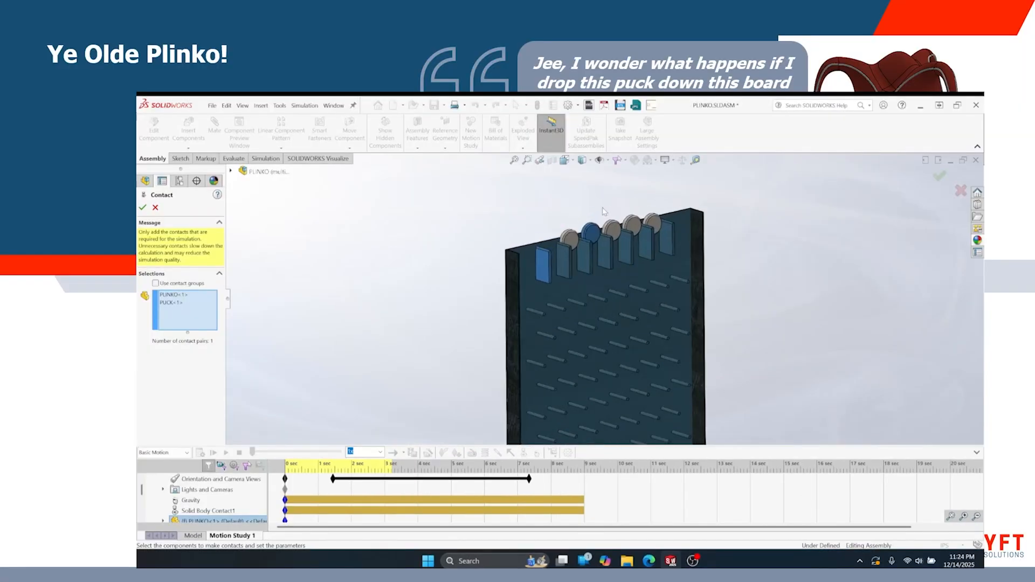
left_click(683, 262)
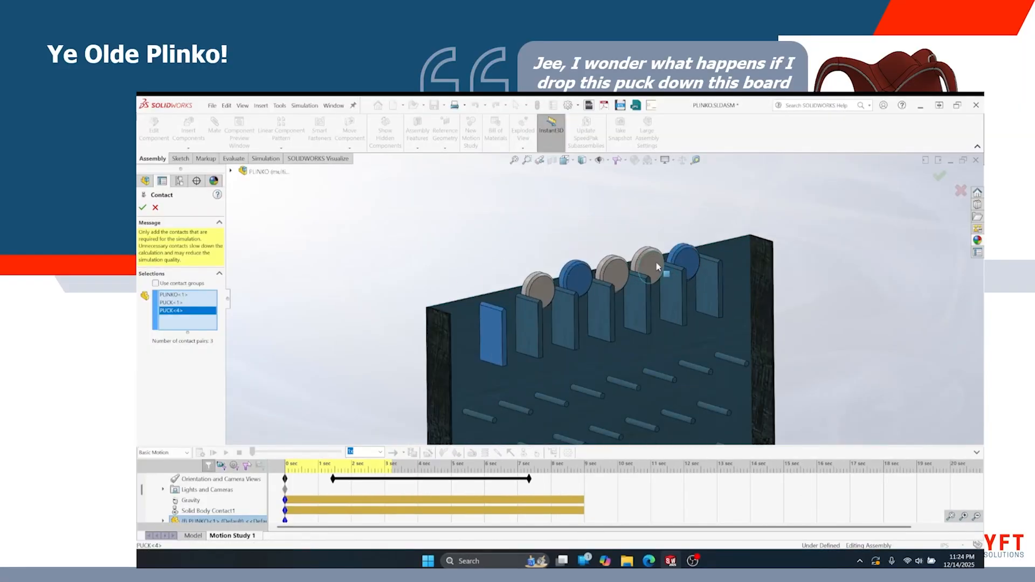
left_click(649, 264)
left_click(615, 275)
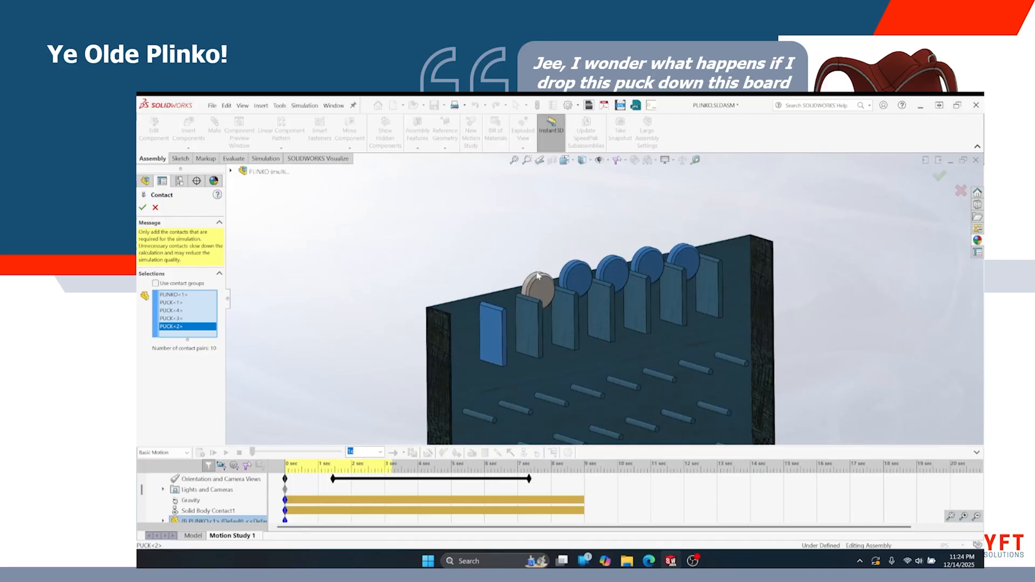
left_click(536, 280)
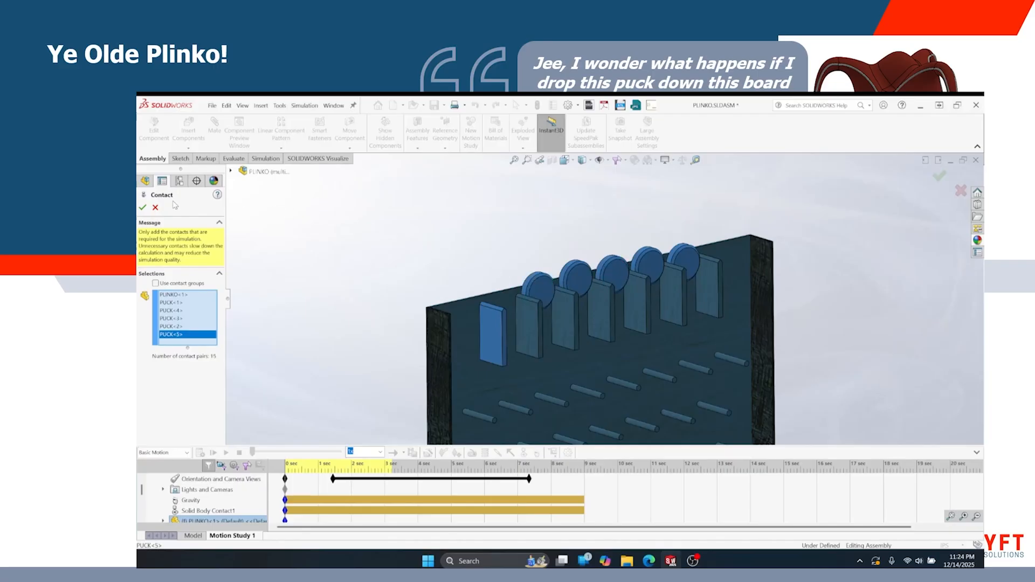
left_click(143, 207)
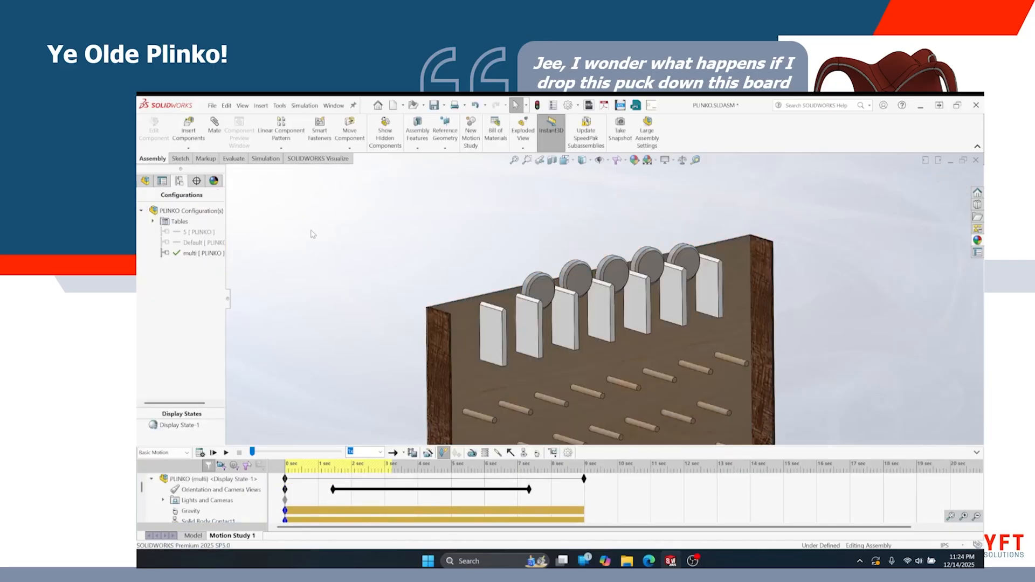
Review the Basic Motion study properties and calculate Motion Study 1 with all five pucks.
scroll(336, 283, "up", 7)
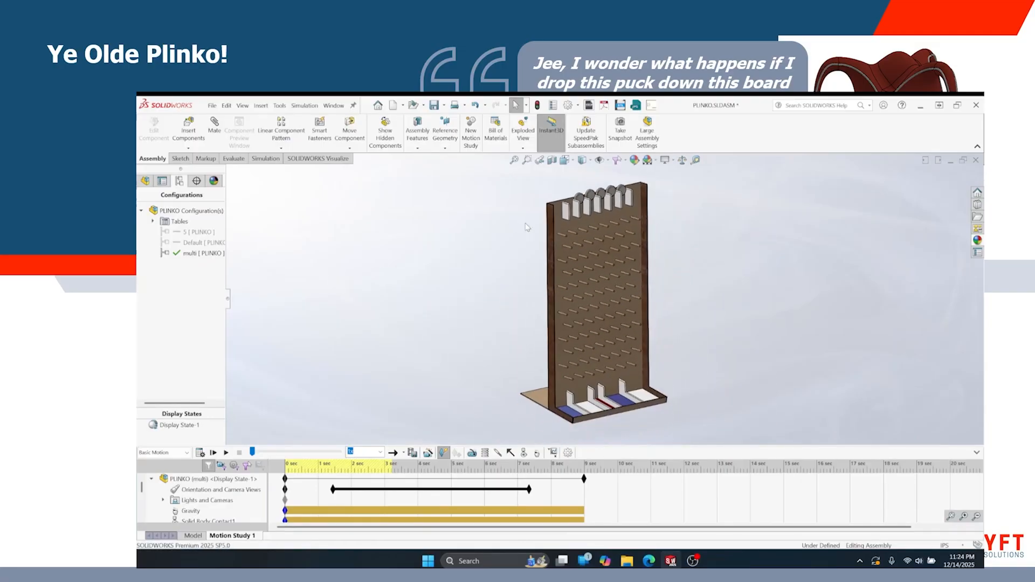
scroll(213, 506, "down", 2)
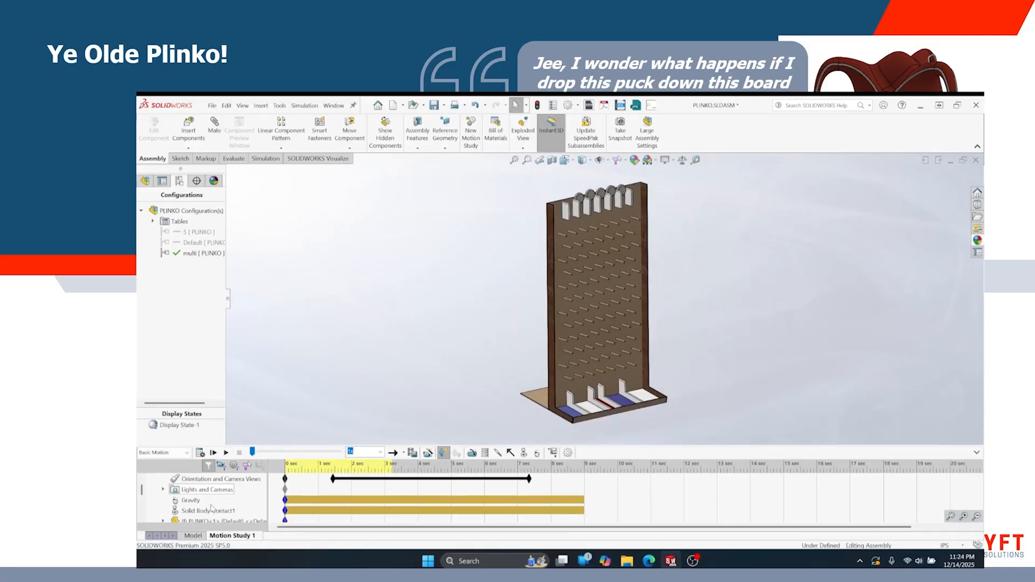
scroll(212, 507, "up", 2)
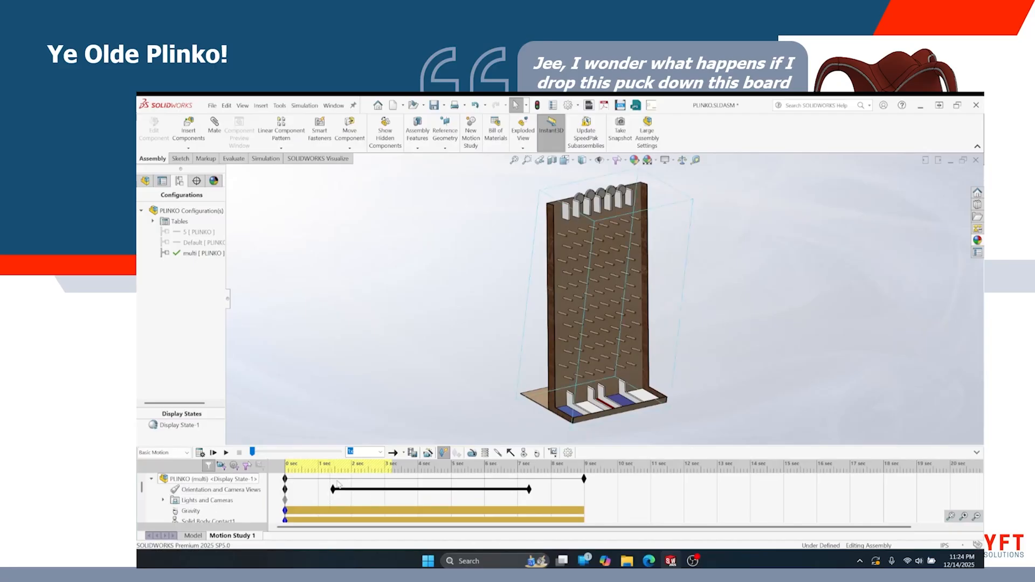
left_click(566, 454)
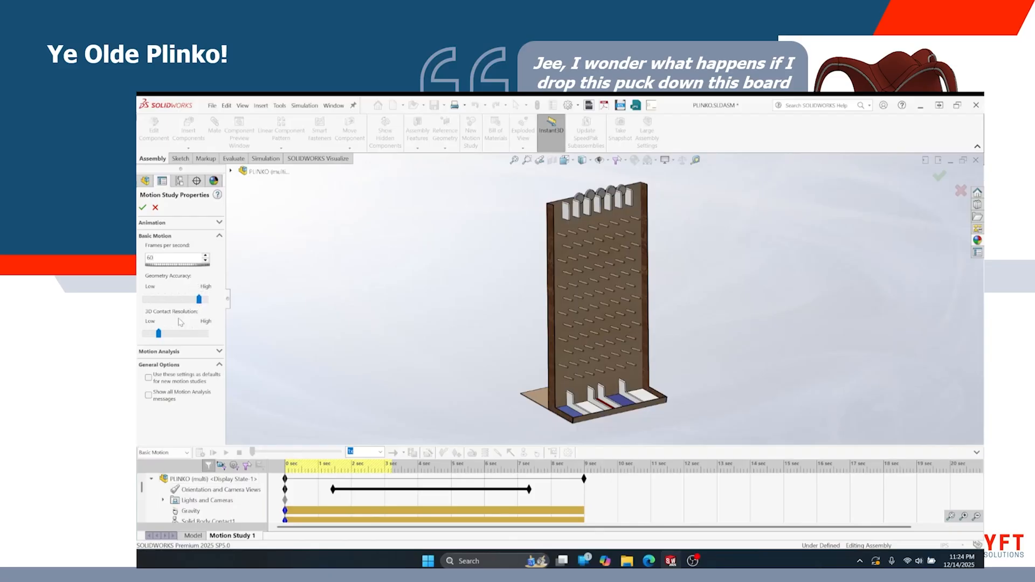
left_click(143, 208)
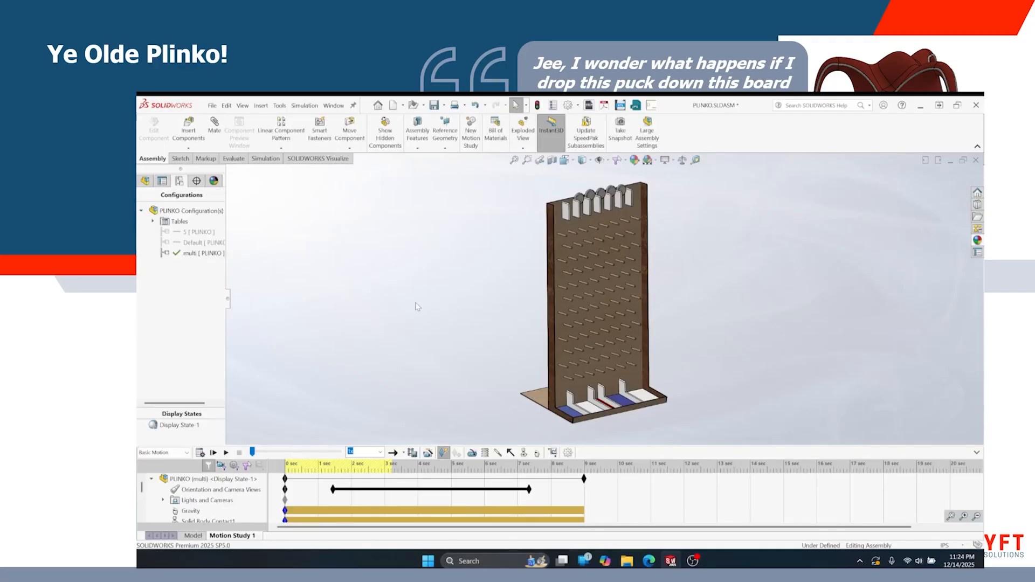
left_click(199, 454)
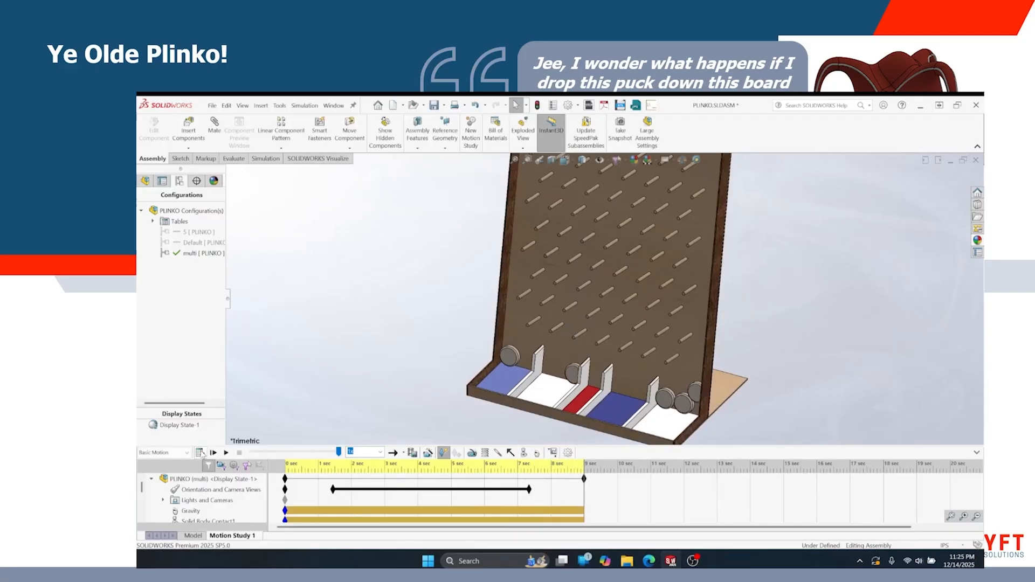
Expand PUCK<1> and its mates in the motion study tree and select the Coincident11 mate.
scroll(291, 515, "down", 3)
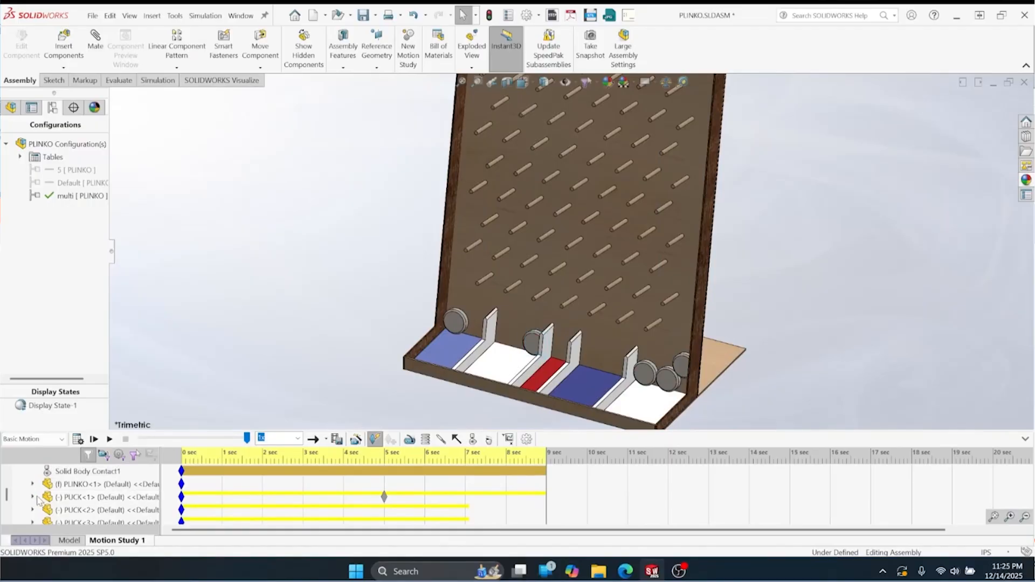
left_click(34, 497)
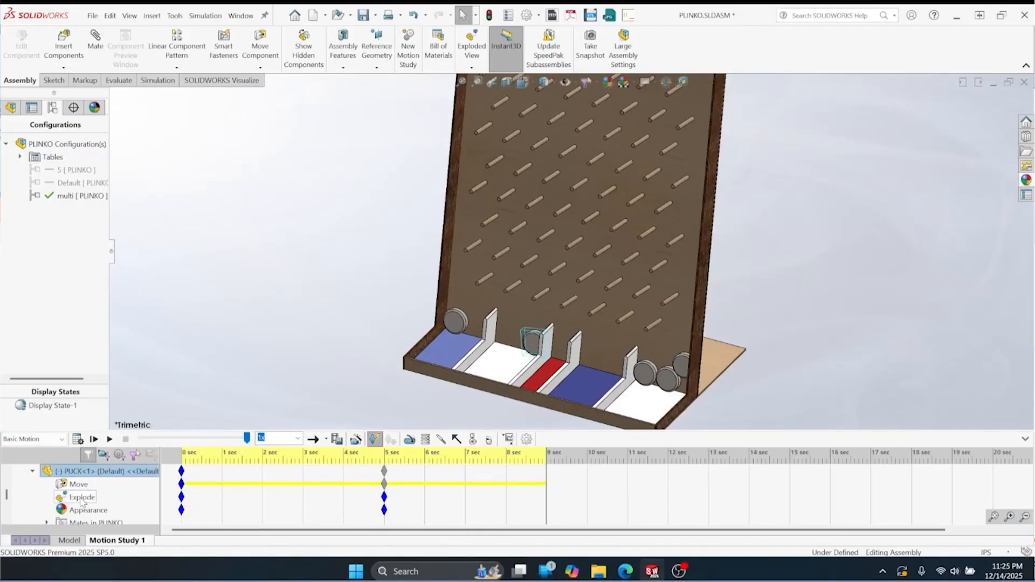
scroll(84, 500, "down", 1)
left_click(47, 497)
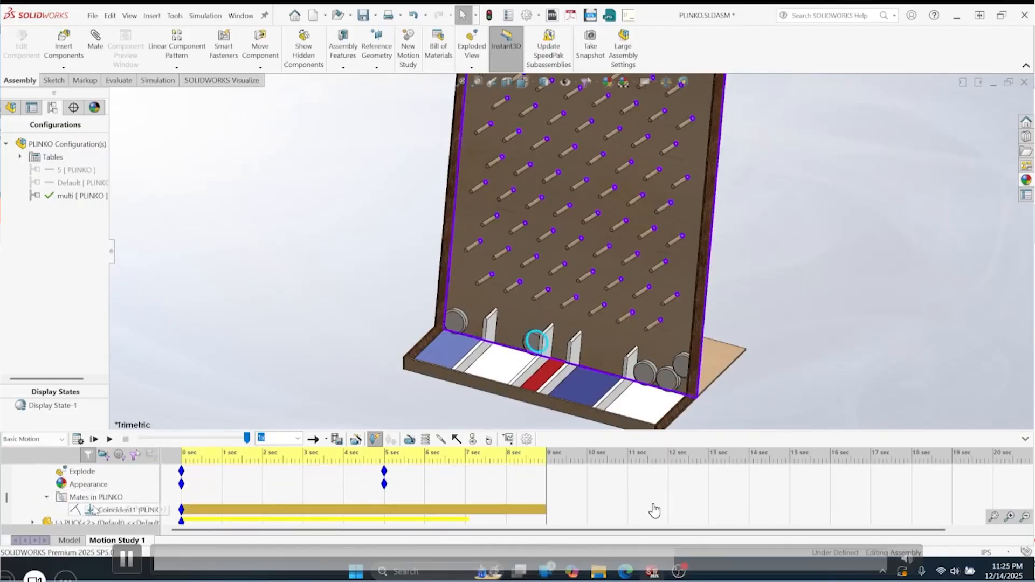
left_click(126, 510)
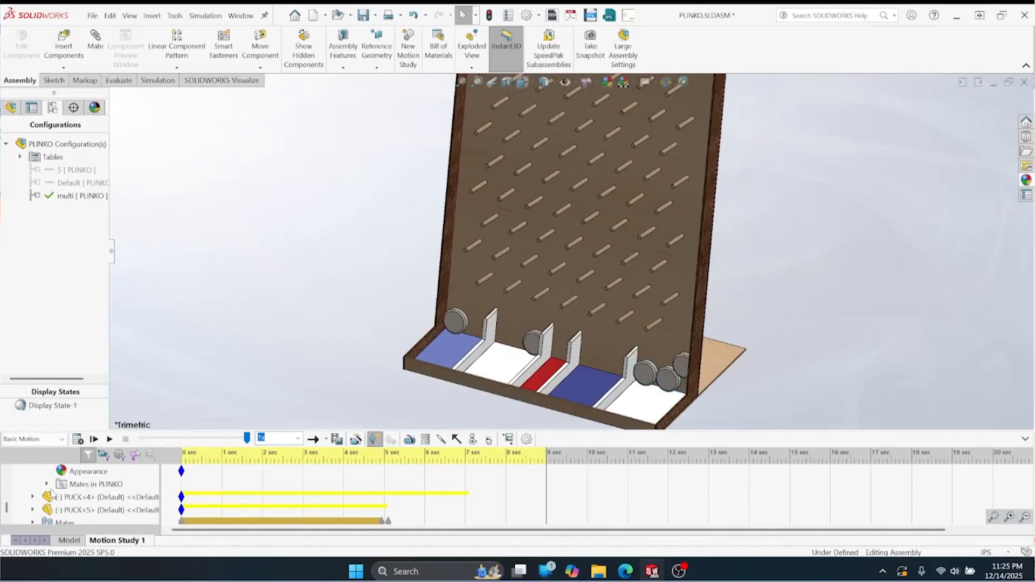
Expand the mates of PUCK<3> and place a key on the Coincident31 mate at about 5.3 seconds.
left_click(47, 484)
right_click(399, 501)
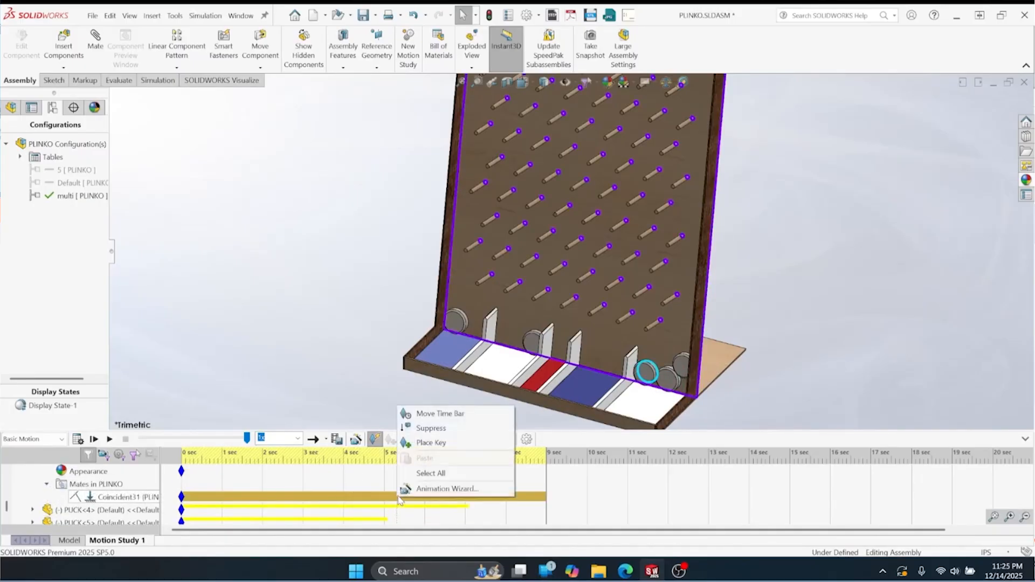
left_click(431, 443)
Expand PUCK<4> and its mates in the motion tree and place a key on the Coincident41 mate at about 4.9 seconds.
scroll(40, 496, "down", 2)
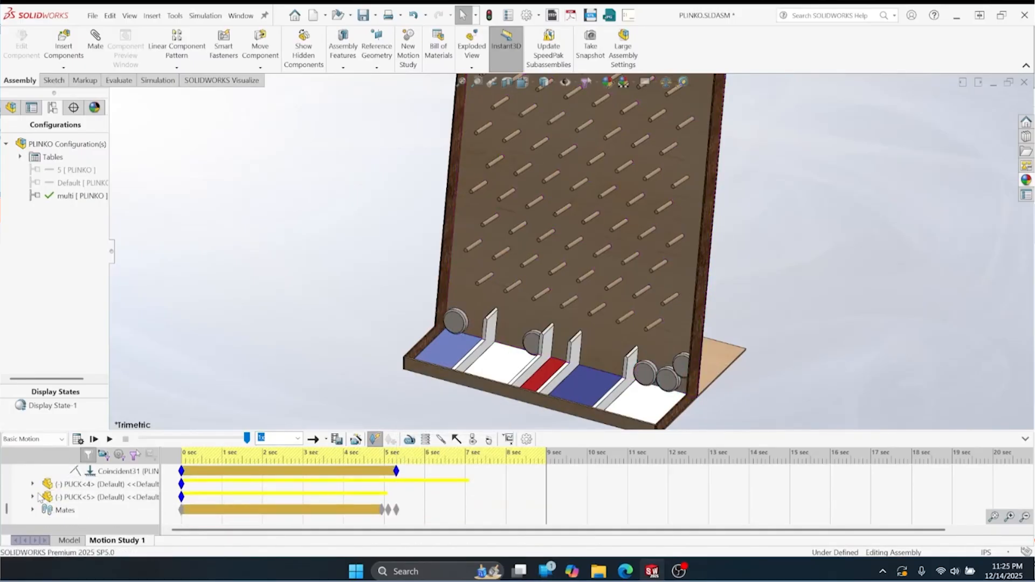
left_click(32, 484)
scroll(115, 517, "down", 2)
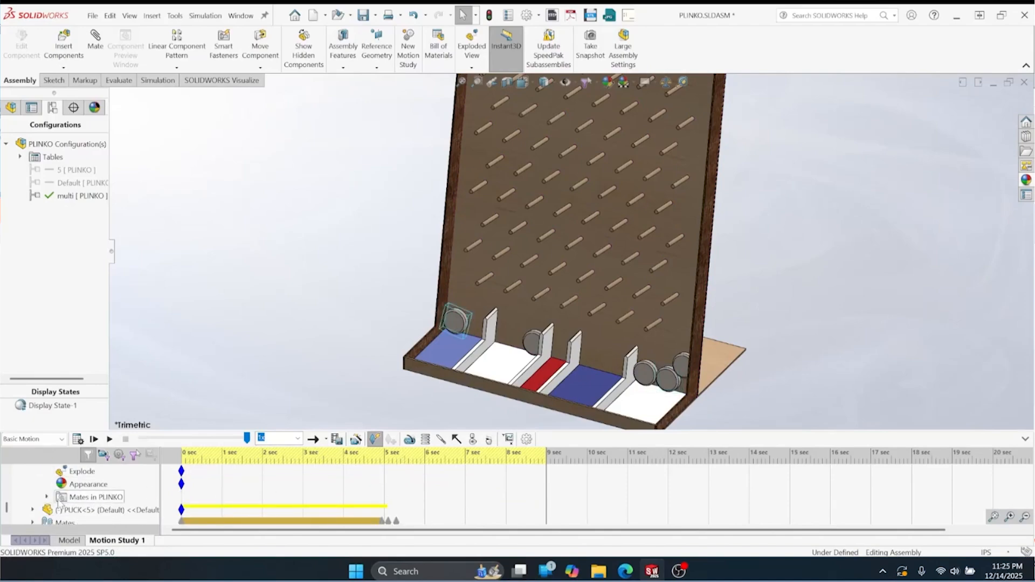
left_click(47, 496)
left_click(102, 509)
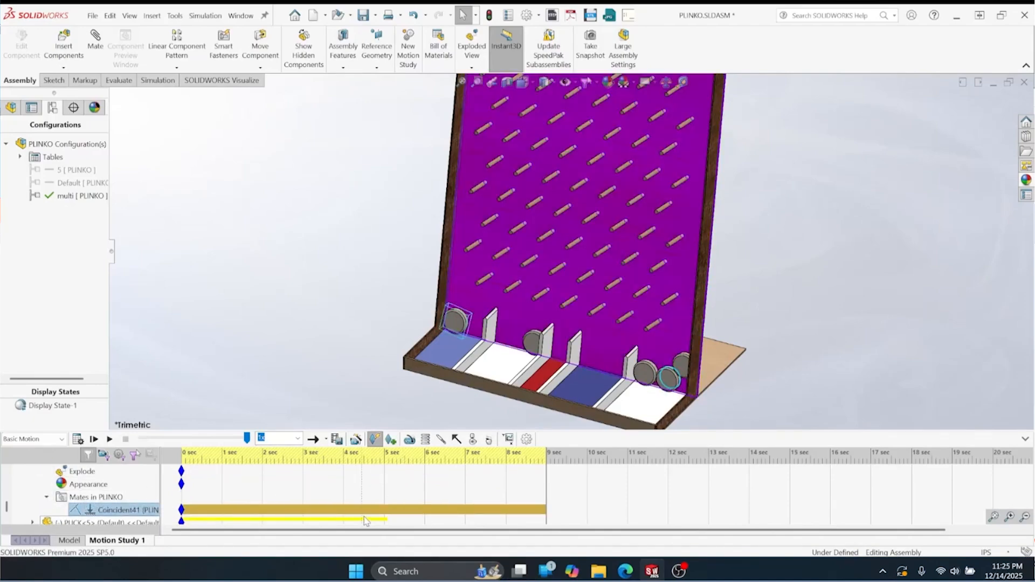
right_click(379, 509)
left_click(427, 454)
Expand PUCK<5> and its mates in the motion tree and place a key on the Coincident51 mate at about 4.8 seconds.
left_click(47, 496)
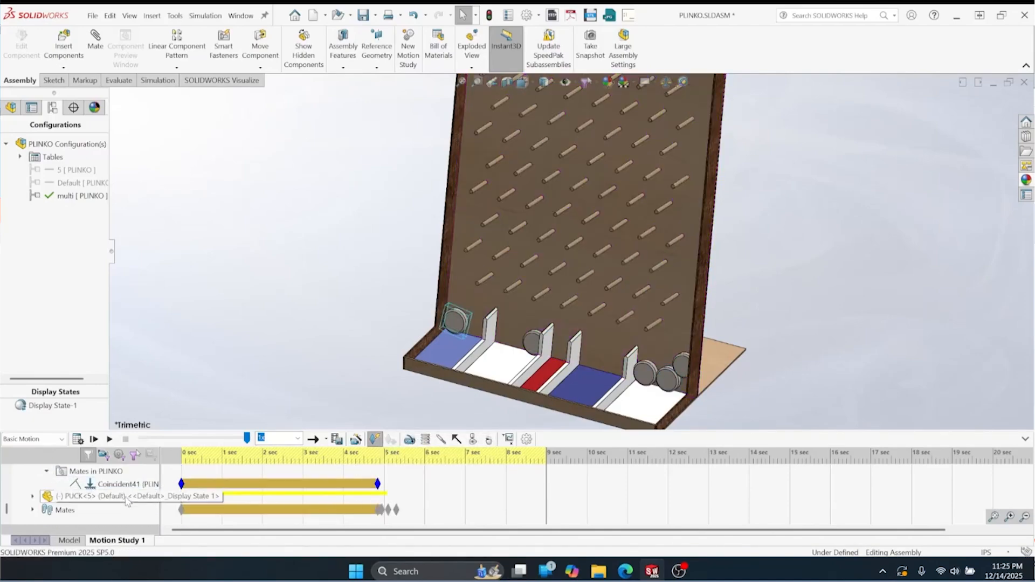
left_click(32, 510)
scroll(61, 508, "down", 2)
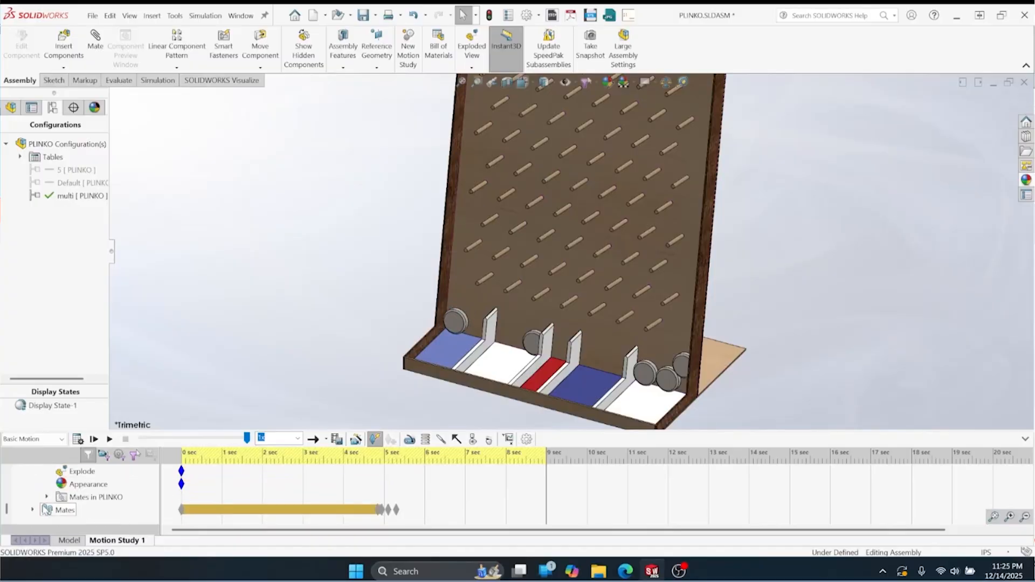
left_click(46, 496)
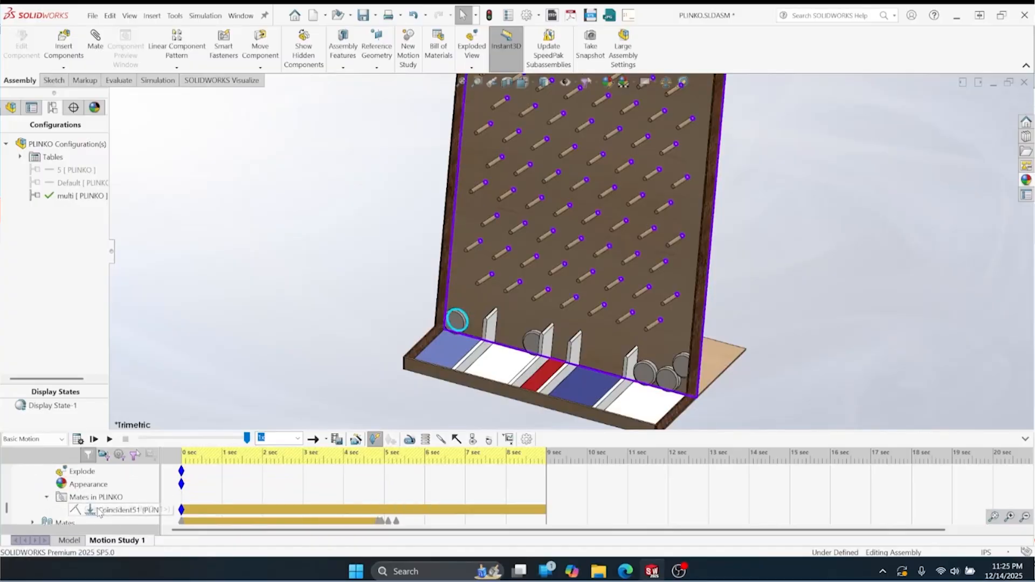
right_click(376, 511)
left_click(407, 442)
left_click(332, 375)
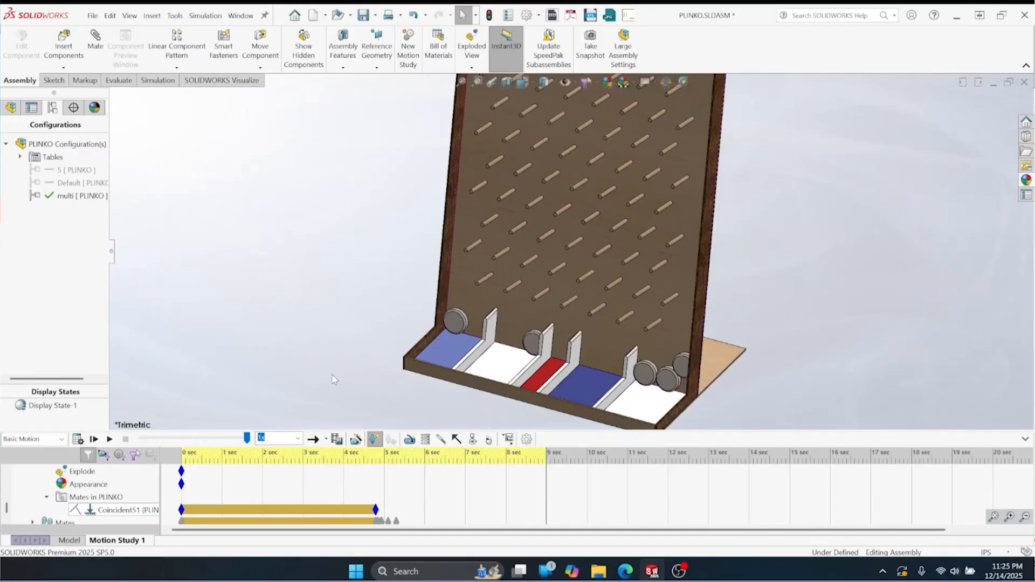
left_click(376, 510)
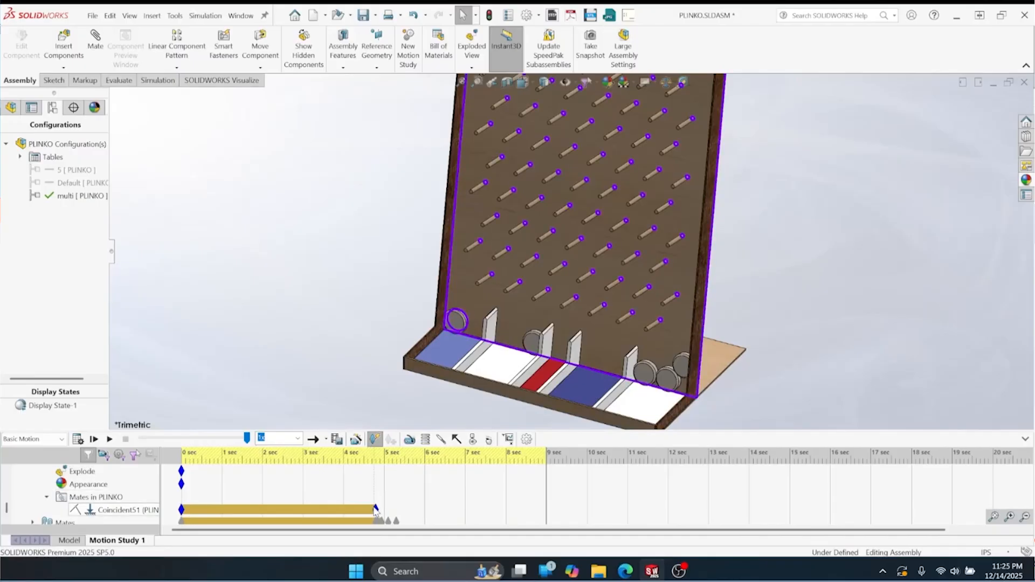
scroll(391, 470, "up", 6)
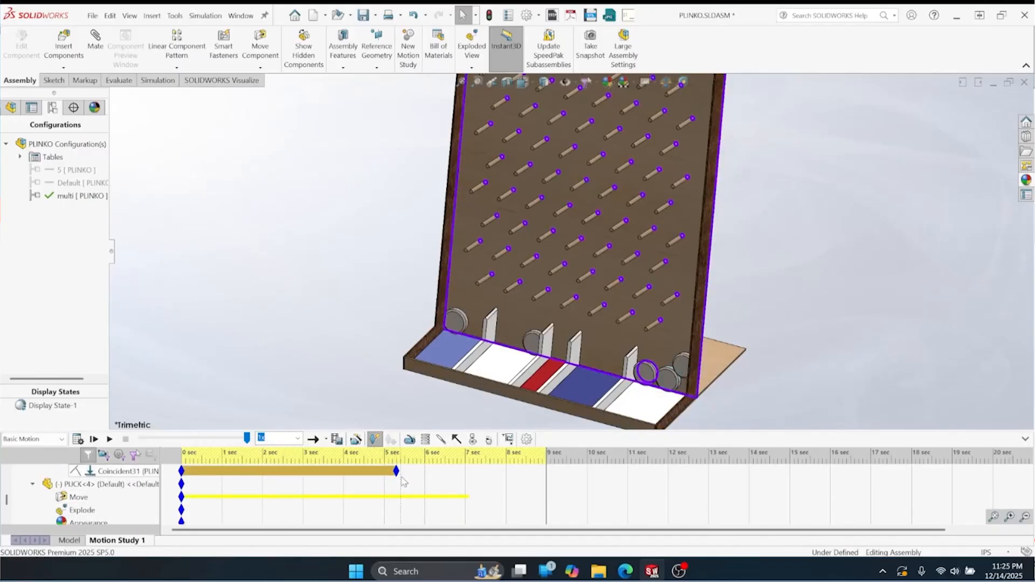
scroll(407, 485, "up", 5)
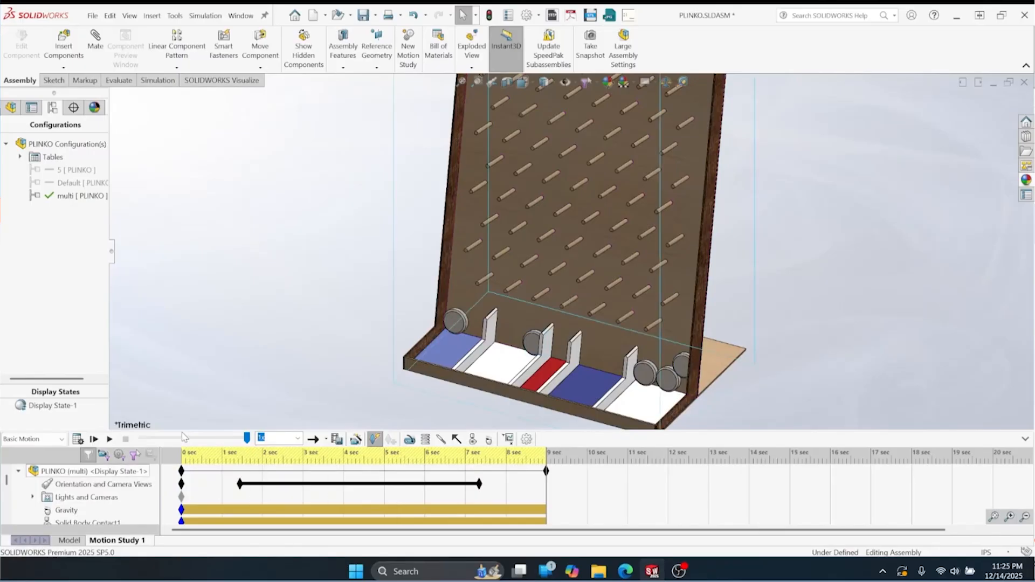
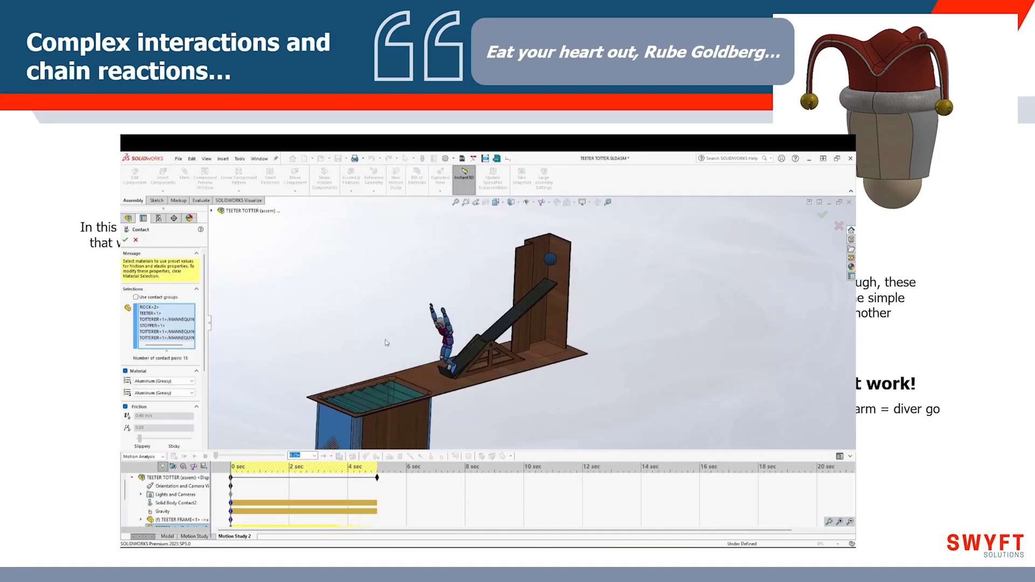
Accept the solid body contact between the rock, teeter, totterer and stopper with Aluminum (Greasy) for both materials.
scroll(386, 343, "down", 4)
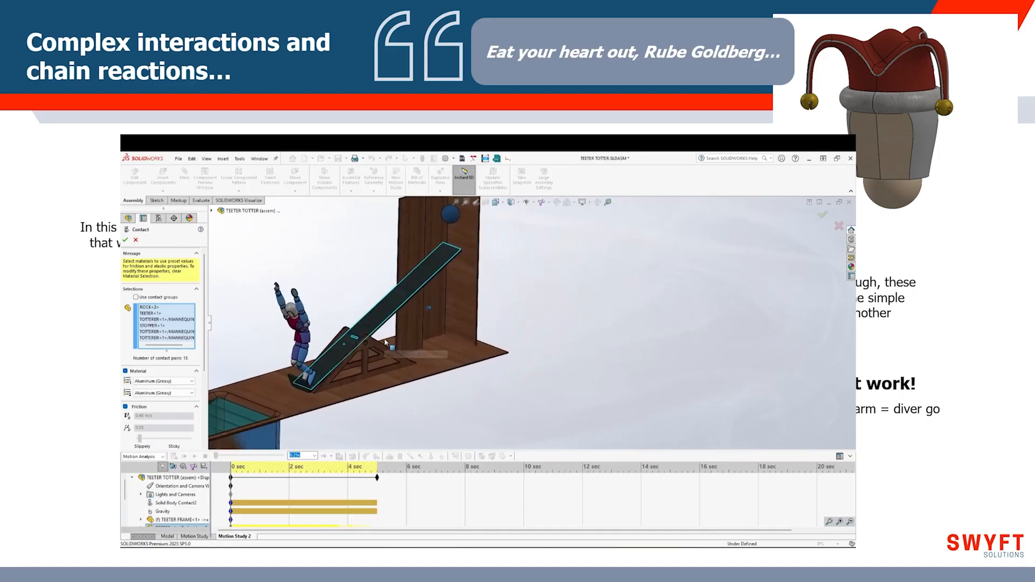
middle_click_drag(385, 343, 379, 361, "ctrl")
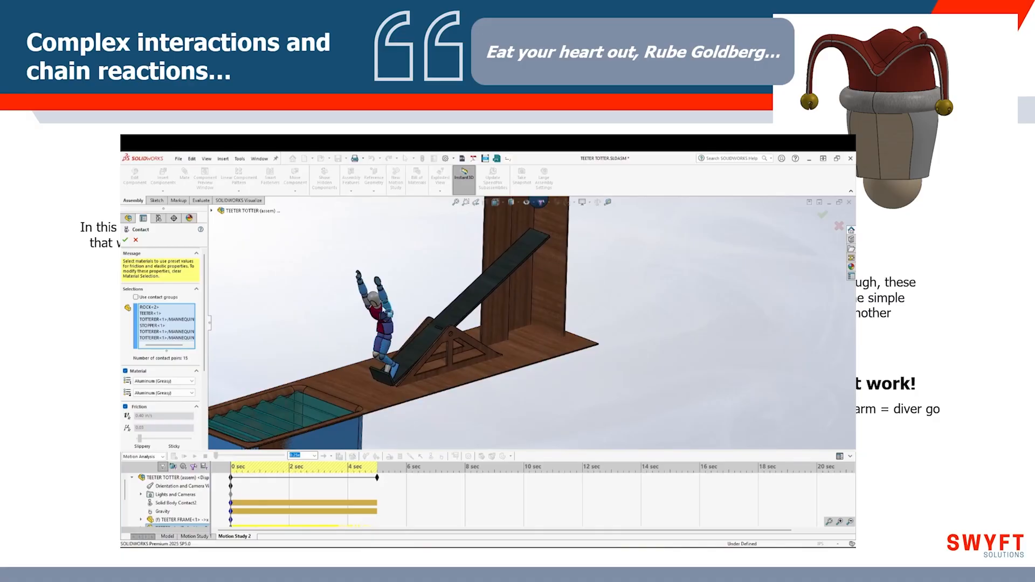
middle_click_drag(360, 296, 374, 243, "ctrl")
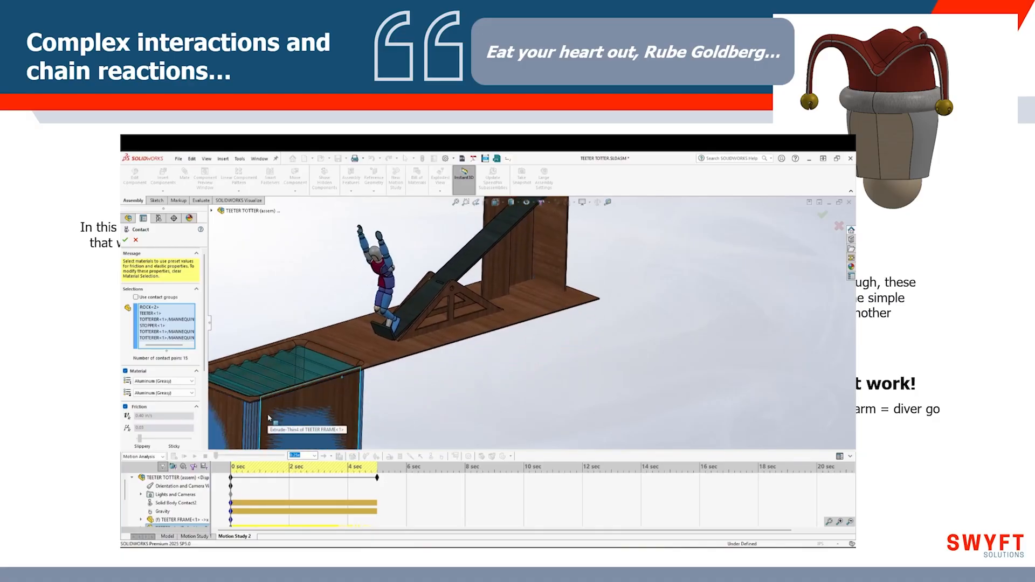
scroll(432, 393, "up", 3)
middle_click_drag(432, 394, 403, 392)
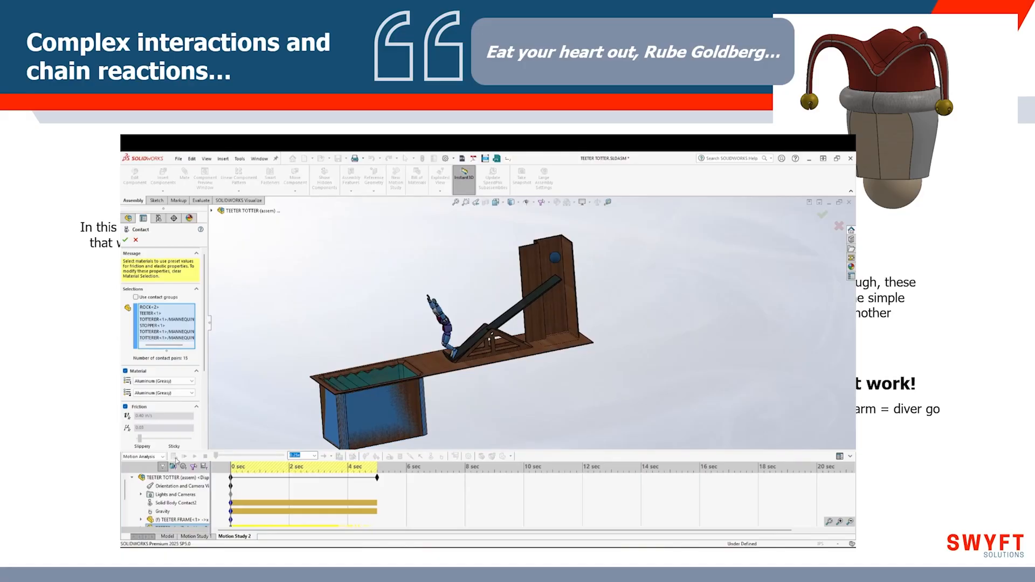
left_click(125, 240)
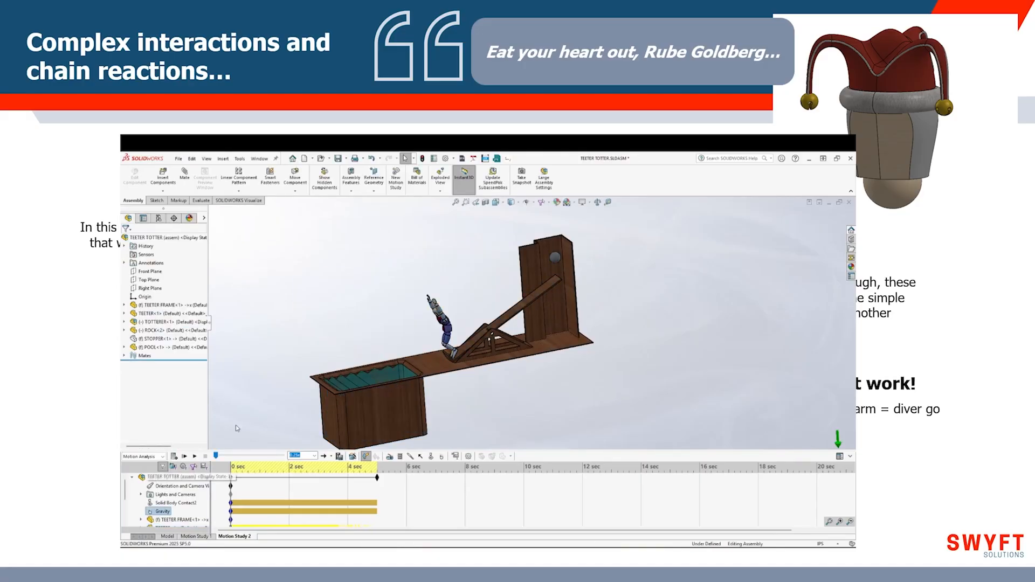
Check and accept the Motion Analysis settings in the motion study properties, and calculate the teeter totter study.
left_click(468, 457)
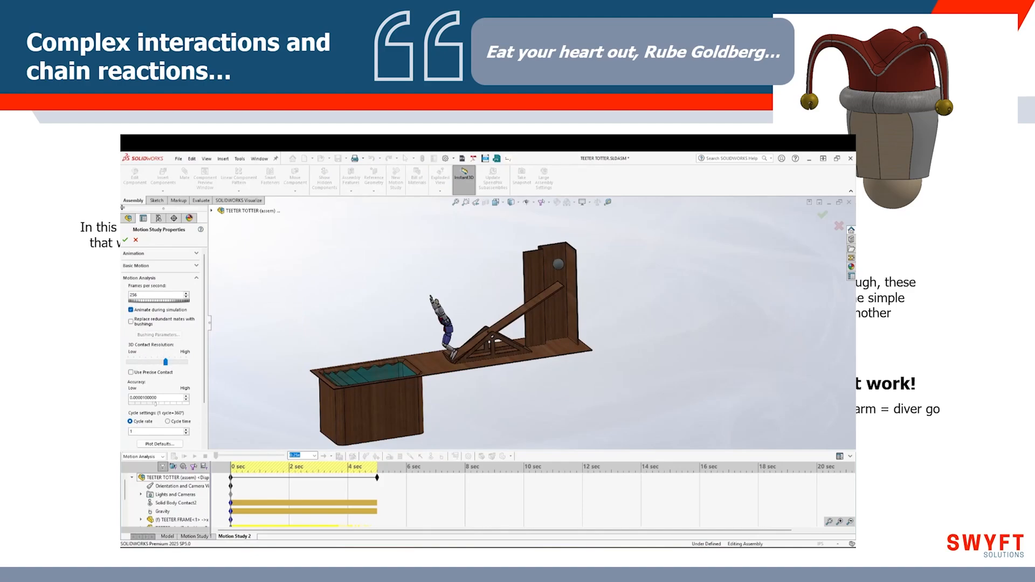
left_click(125, 241)
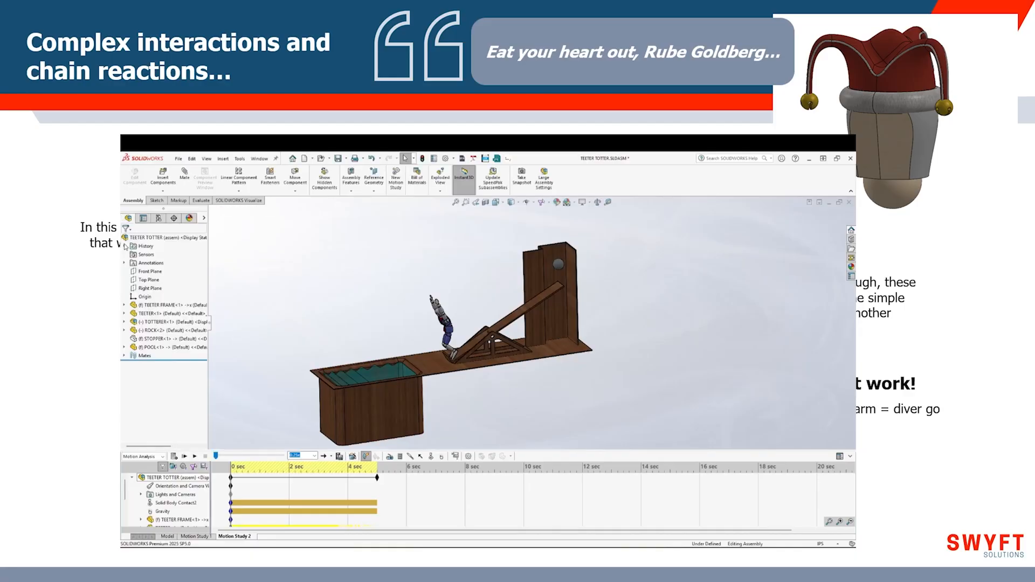
left_click(175, 457)
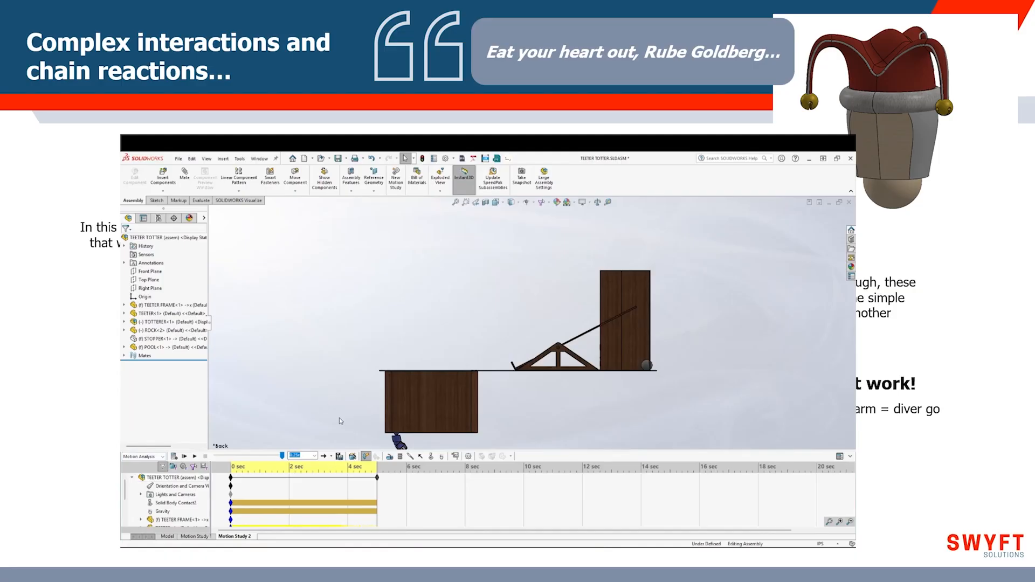
Watch the teeter totter motion in wireframe from the back view and stop it shortly before 4 seconds.
scroll(342, 415, "up", 1)
key("w")
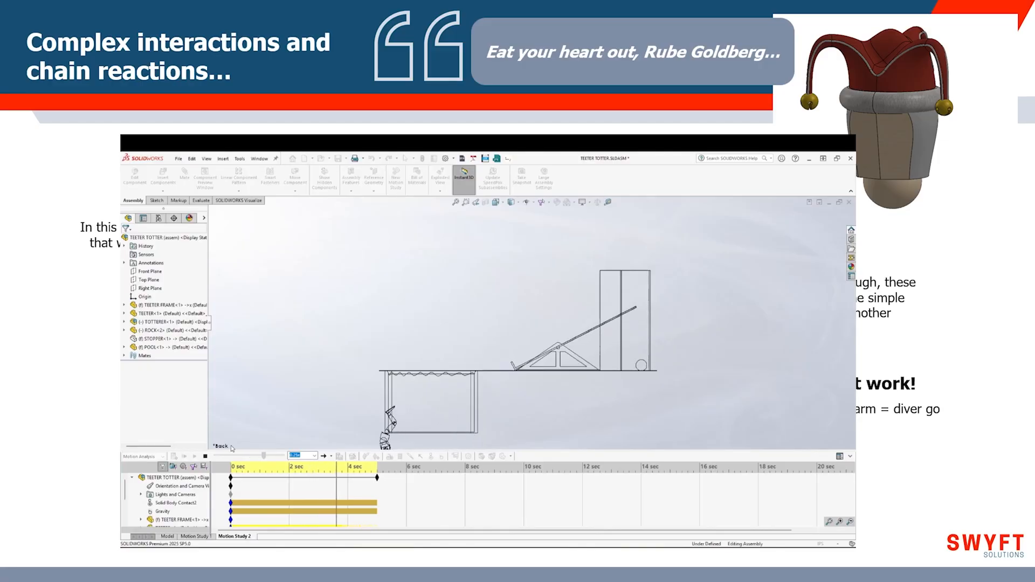
left_click(206, 456)
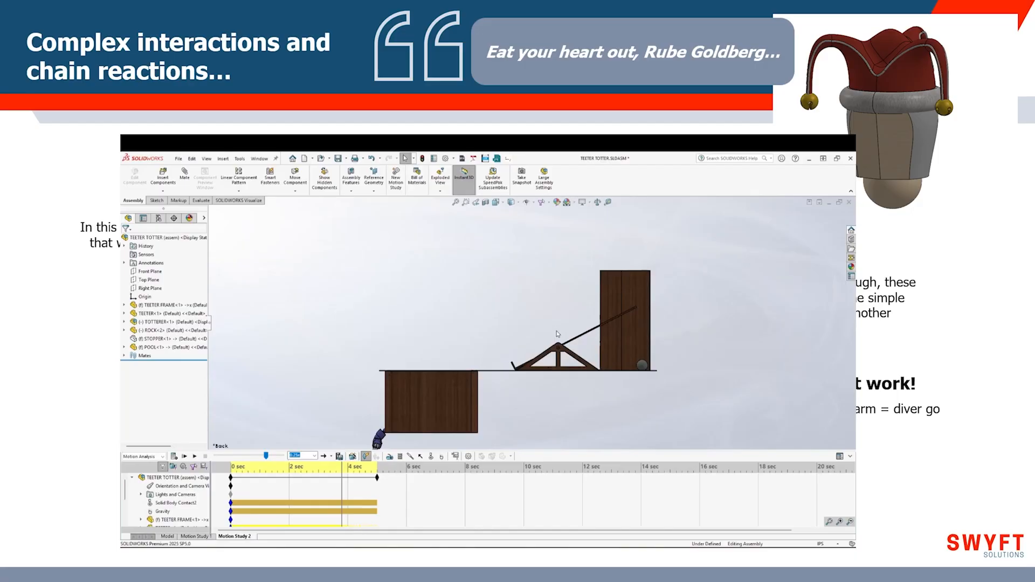
Edit TEETER within the assembly to slightly shorten the upturned lip at its lower end, and recalculate the motion study.
middle_click_drag(557, 334, 536, 362)
scroll(517, 361, "down", 7)
right_click(471, 337)
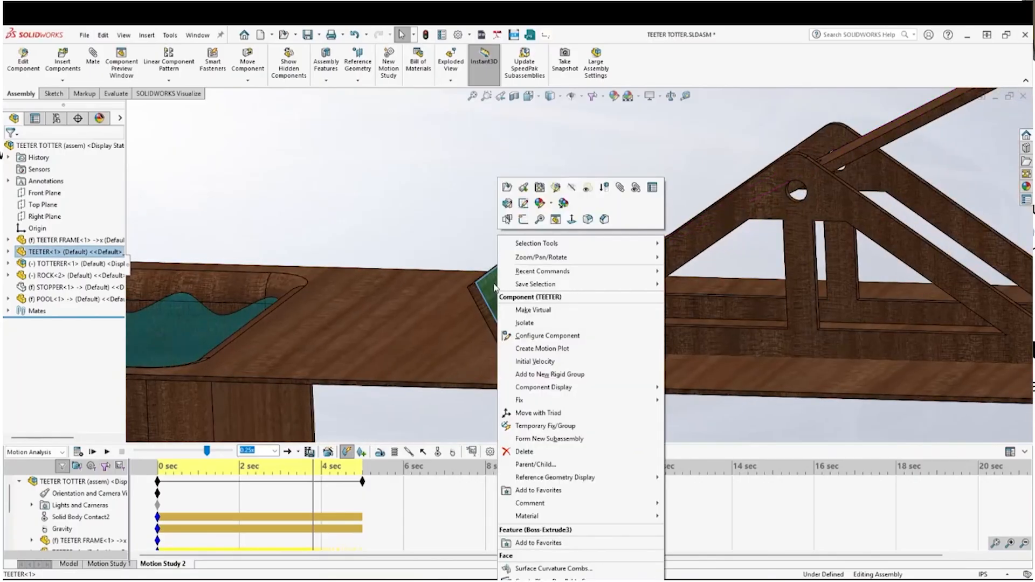
left_click(556, 187)
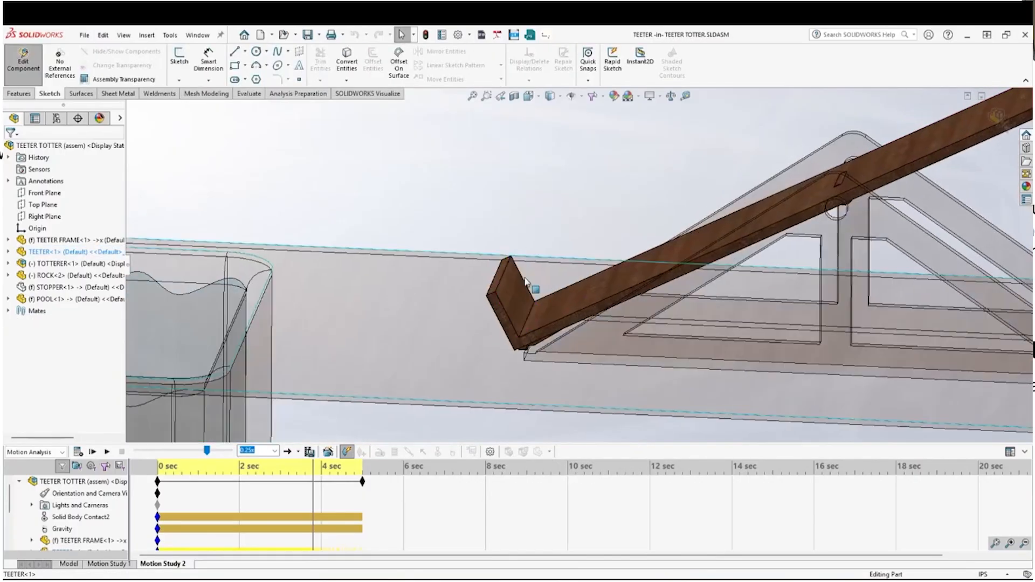
scroll(507, 283, "down", 3)
left_click(489, 270)
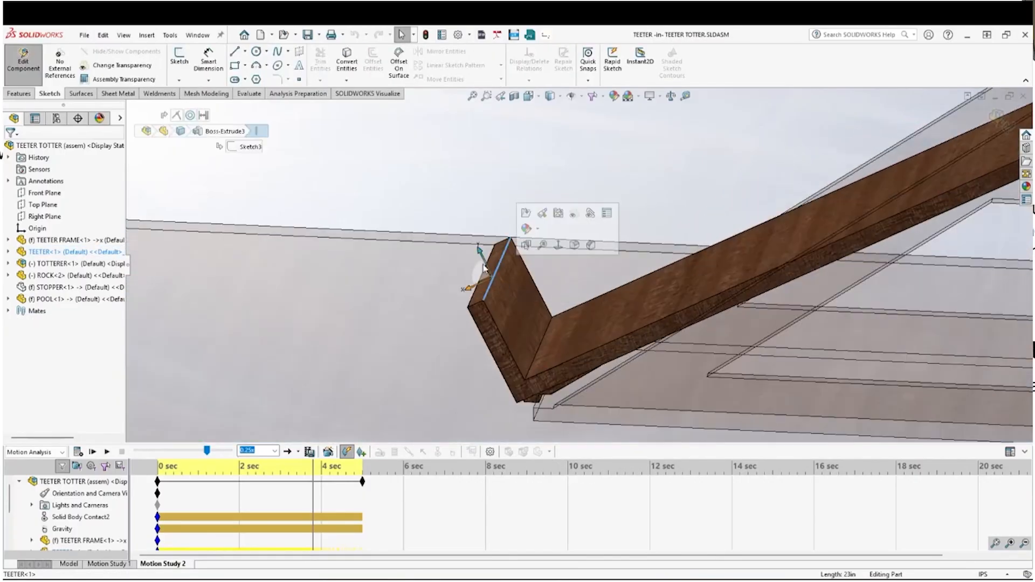
left_click(479, 294)
mouse_move(471, 281)
left_mouse_down()
mouse_move(491, 314)
mouse_move(485, 294)
left_mouse_up()
scroll(470, 216, "up", 5)
scroll(473, 221, "up", 3)
left_click(1000, 120)
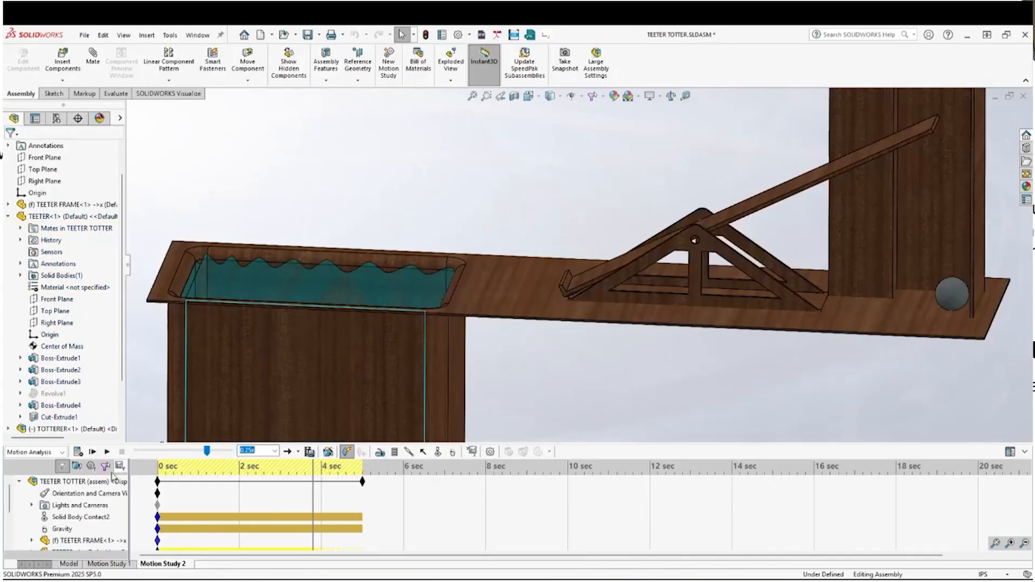
left_click(77, 451)
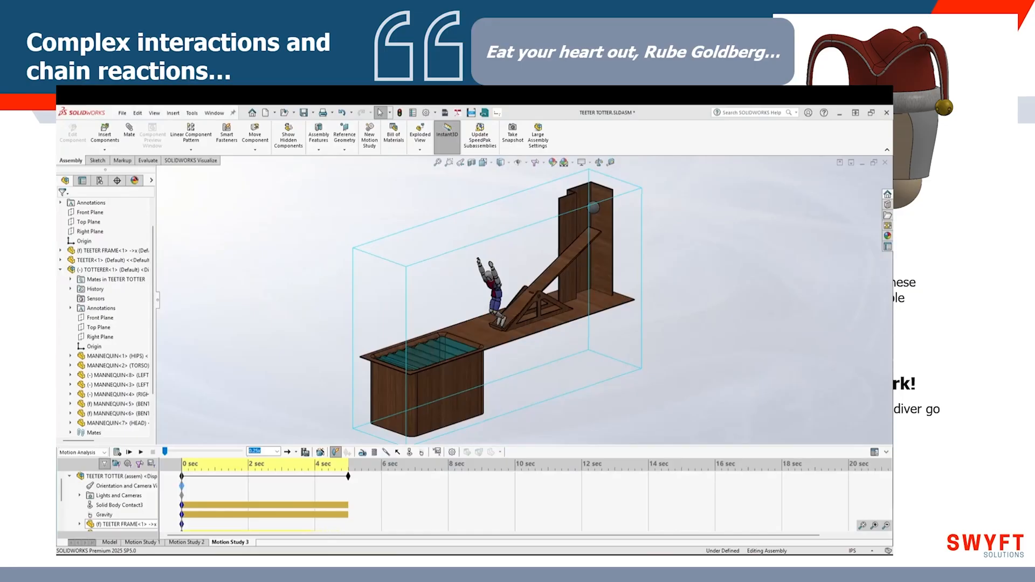
Create a new contact force magnitude plot over time between the rock's face and the teeter's top face, and calculate the study.
mouse_move(101, 537)
left_click(82, 538)
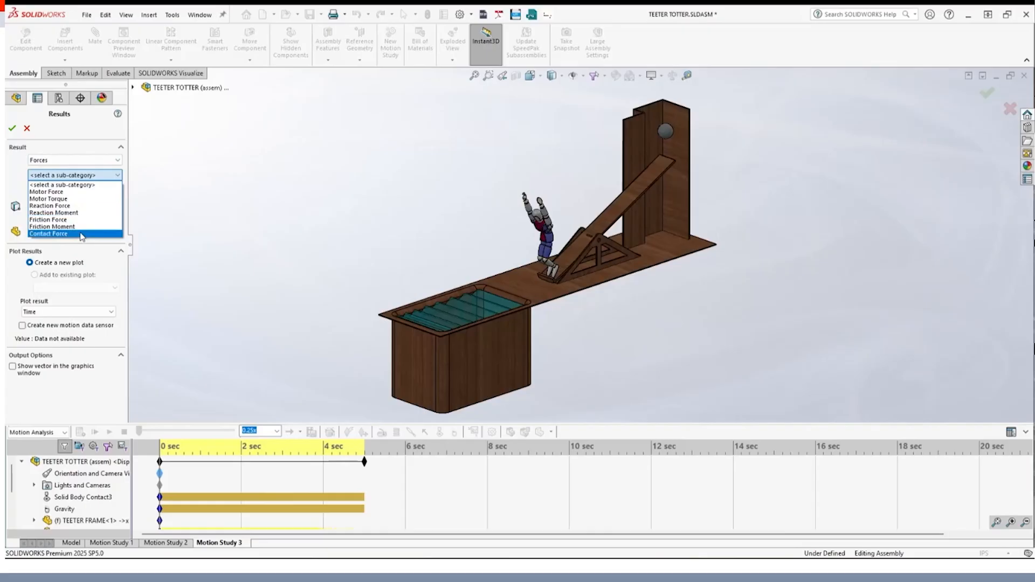
left_click(79, 234)
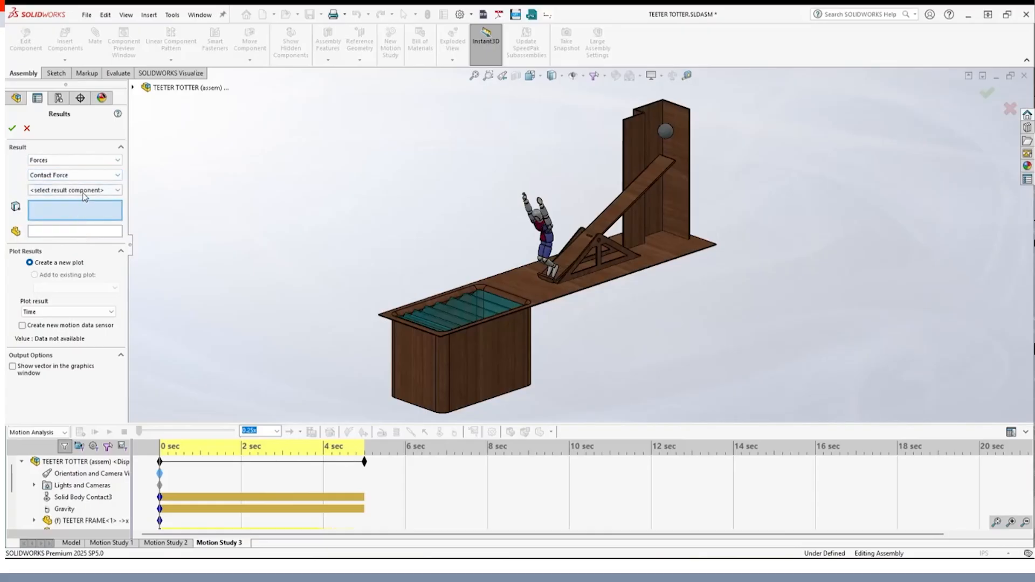
left_click(83, 193)
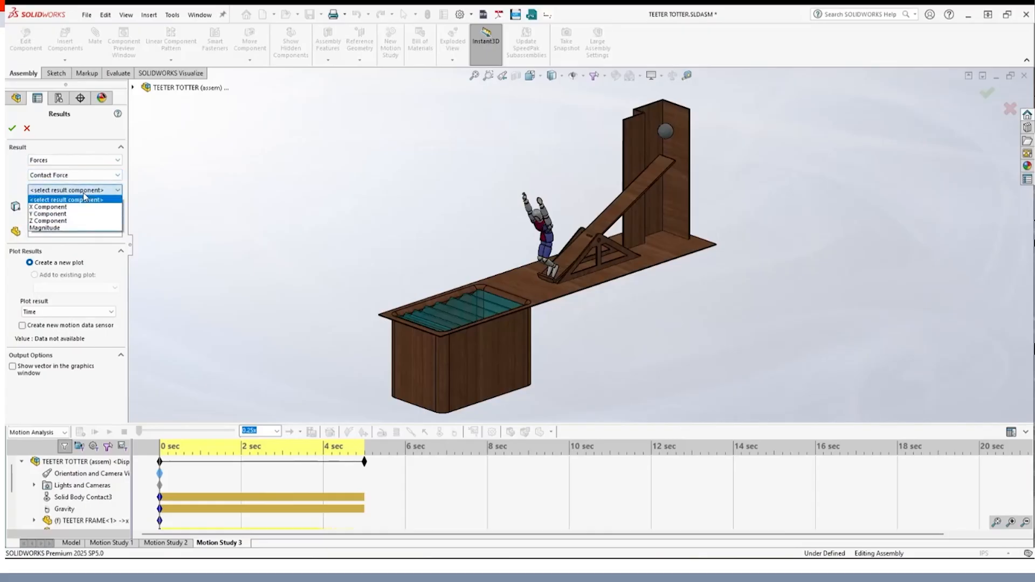
left_click(70, 228)
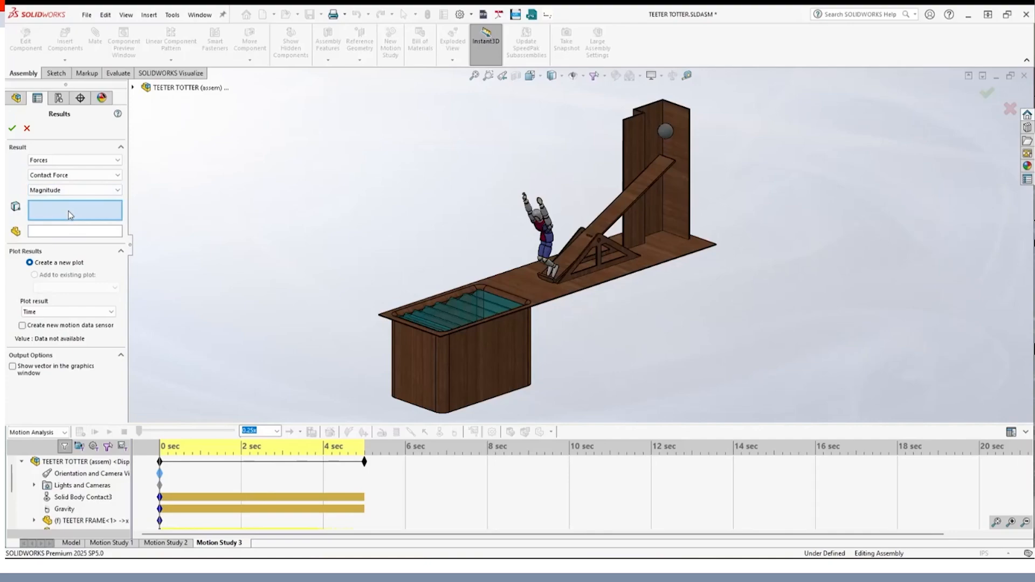
left_click(663, 133)
left_click(651, 170)
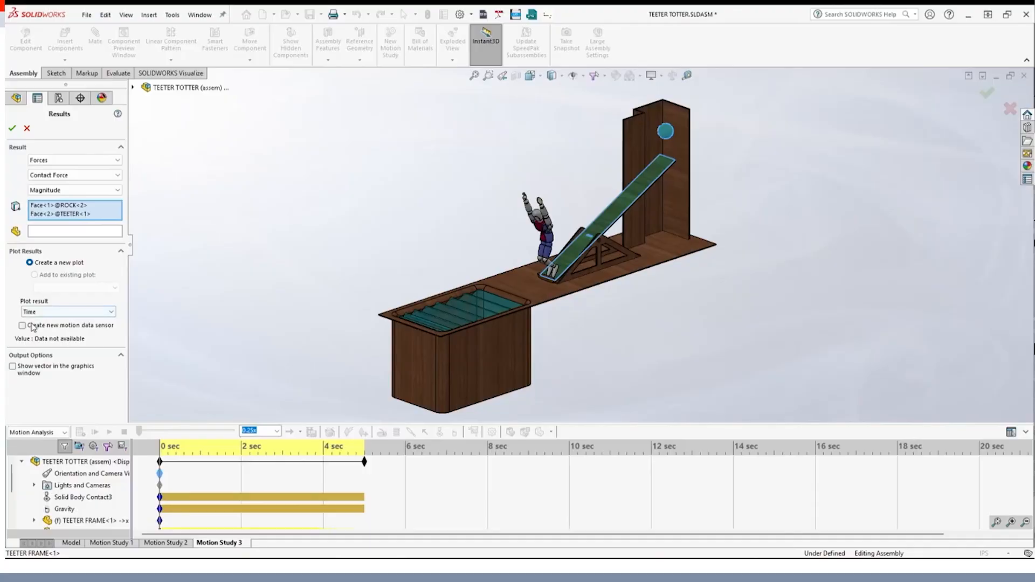
left_click(12, 129)
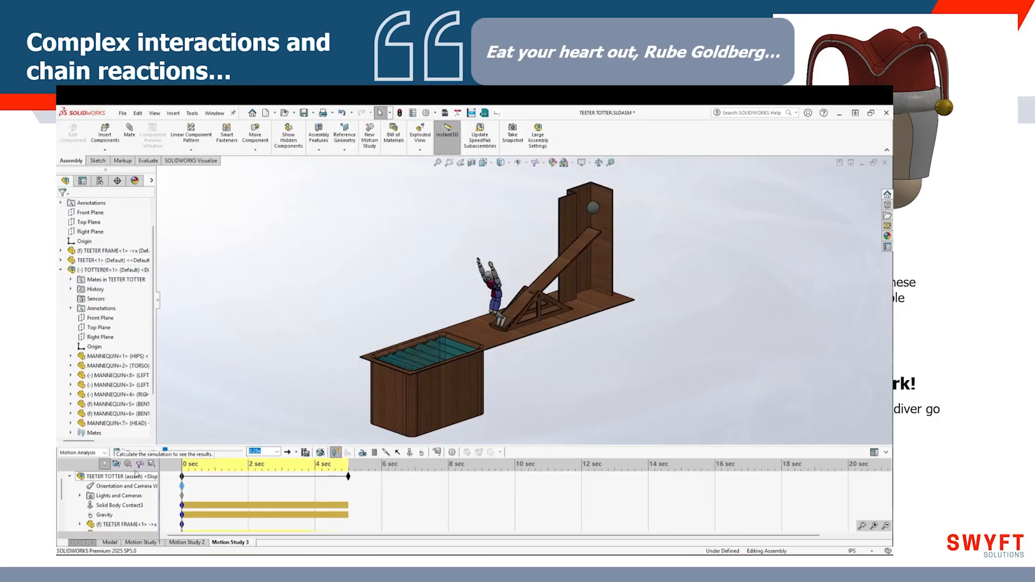
left_click(115, 453)
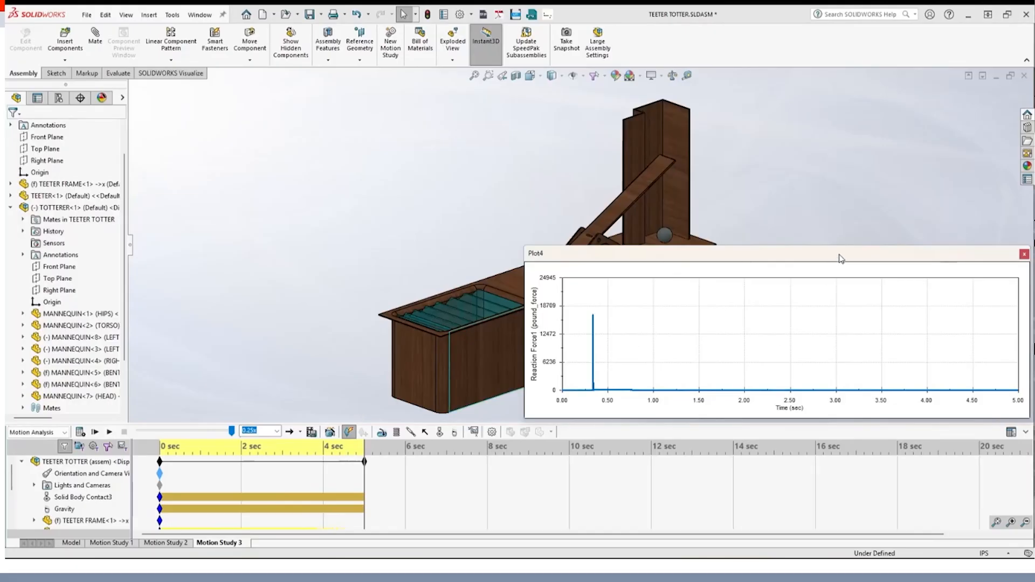
Move the contact force plot clear of the model, inspect the motion at the force peak and other times, and close the plot.
left_click_drag(841, 258, 807, 378)
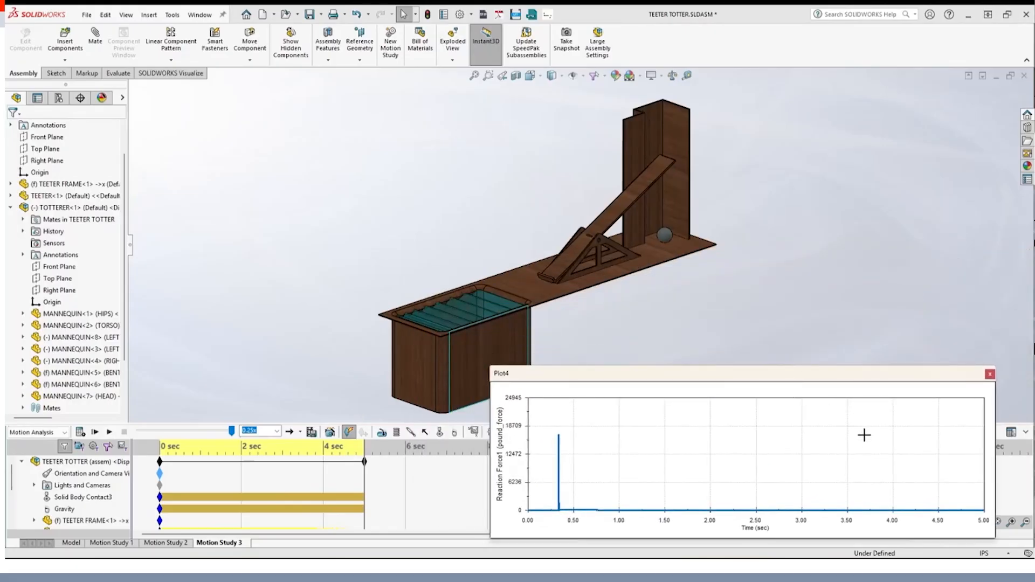
left_click(928, 486)
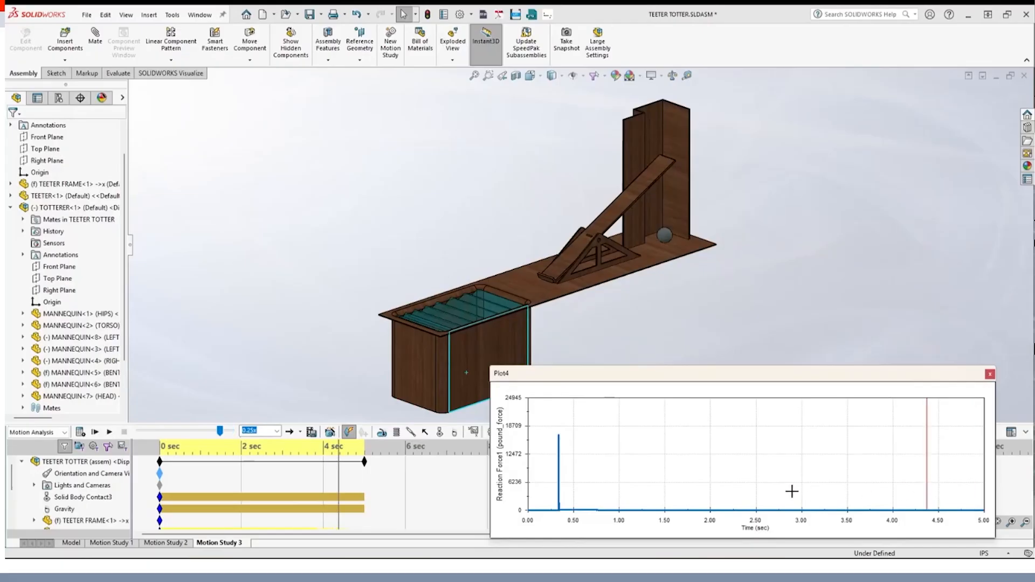
left_click(565, 497)
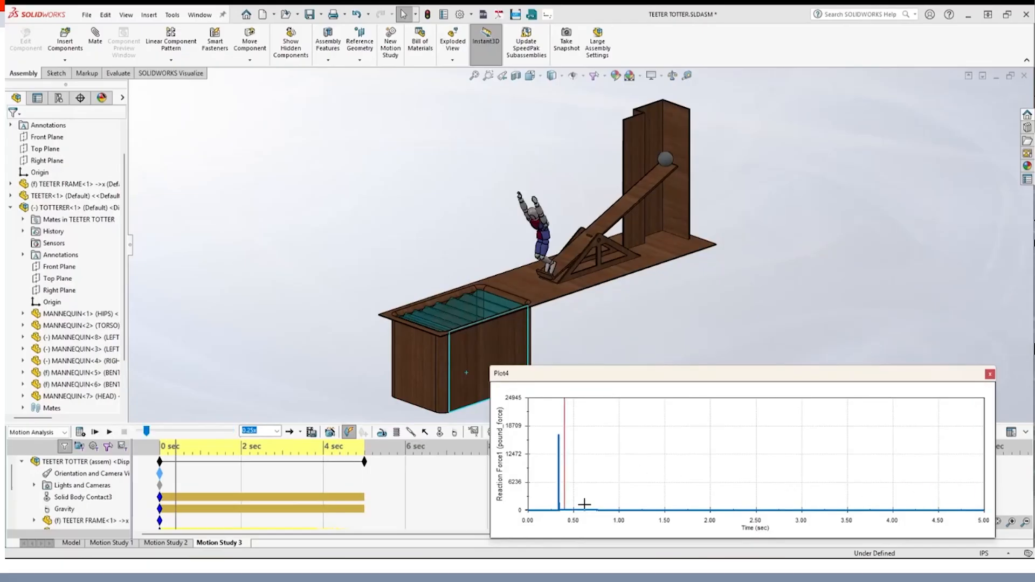
left_click(558, 491)
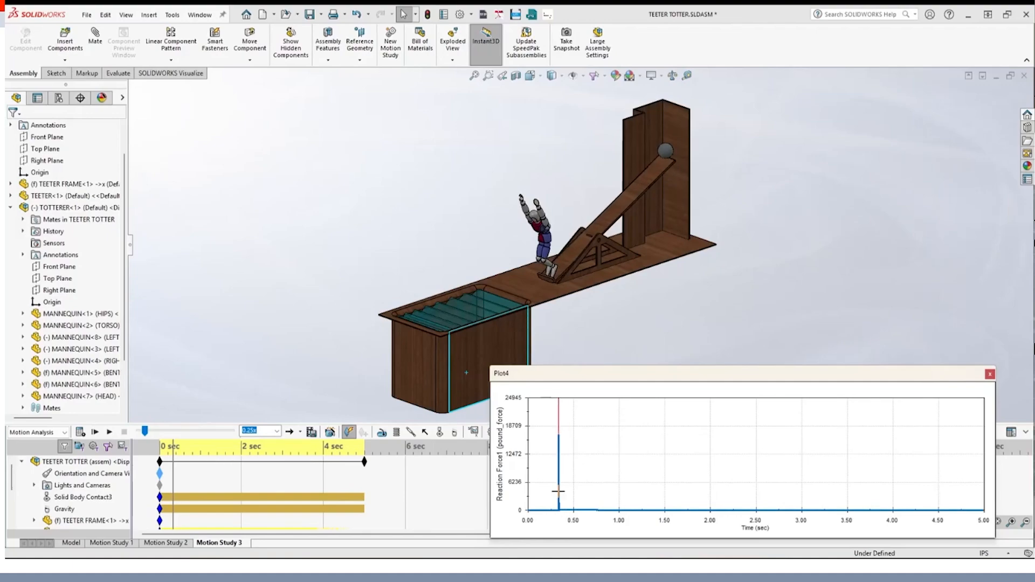
left_click(555, 492)
left_click(560, 489)
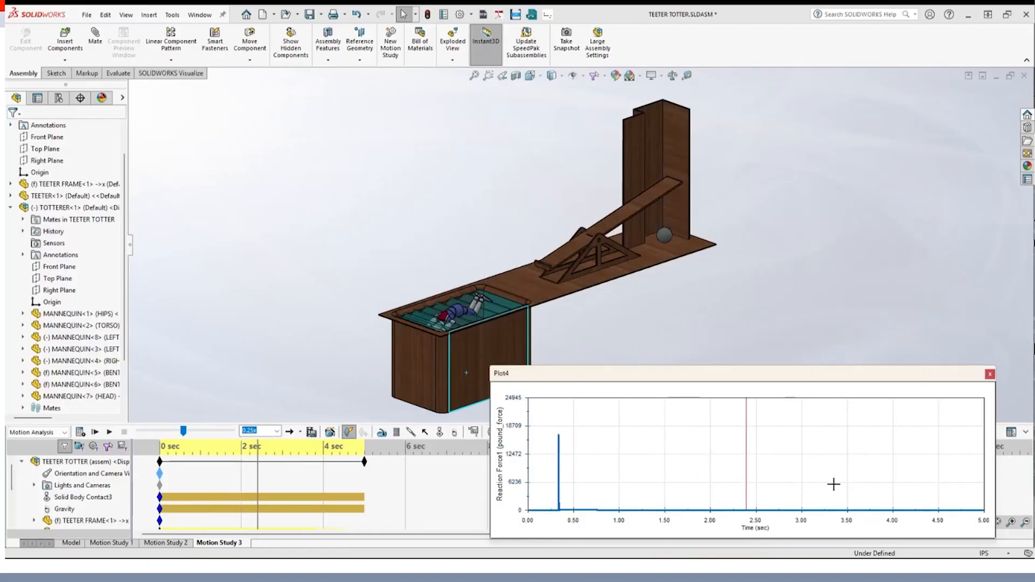
left_click(990, 374)
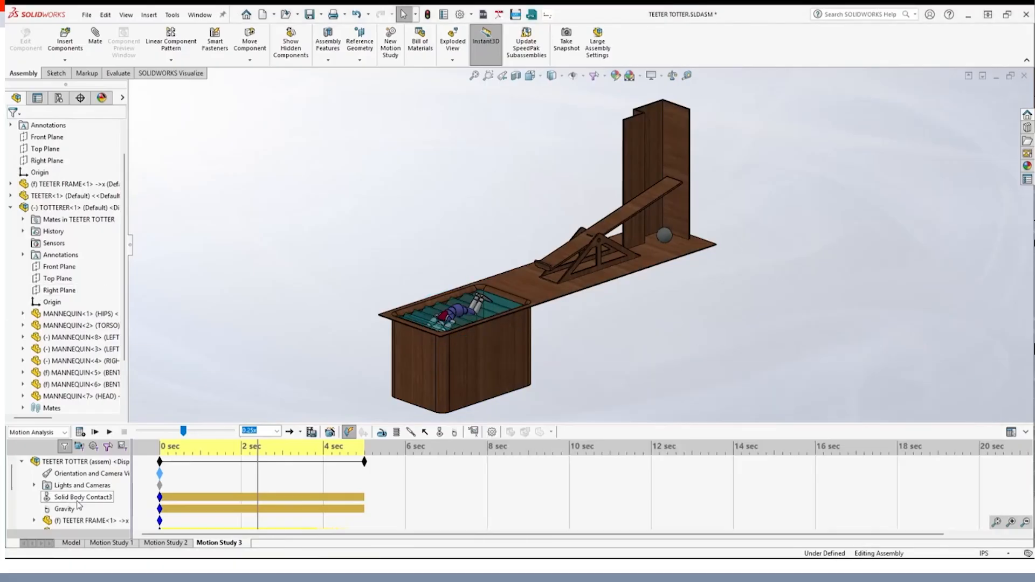
Open the reaction force plot in the study results for editing and clear its rock and teeter face selections.
scroll(26, 468, "down", 3)
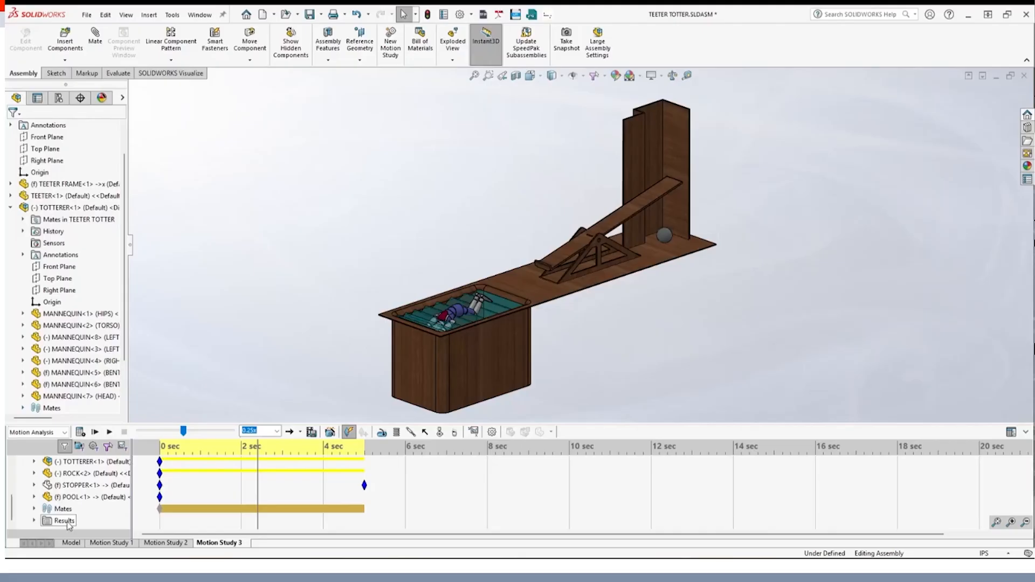
left_click(34, 522)
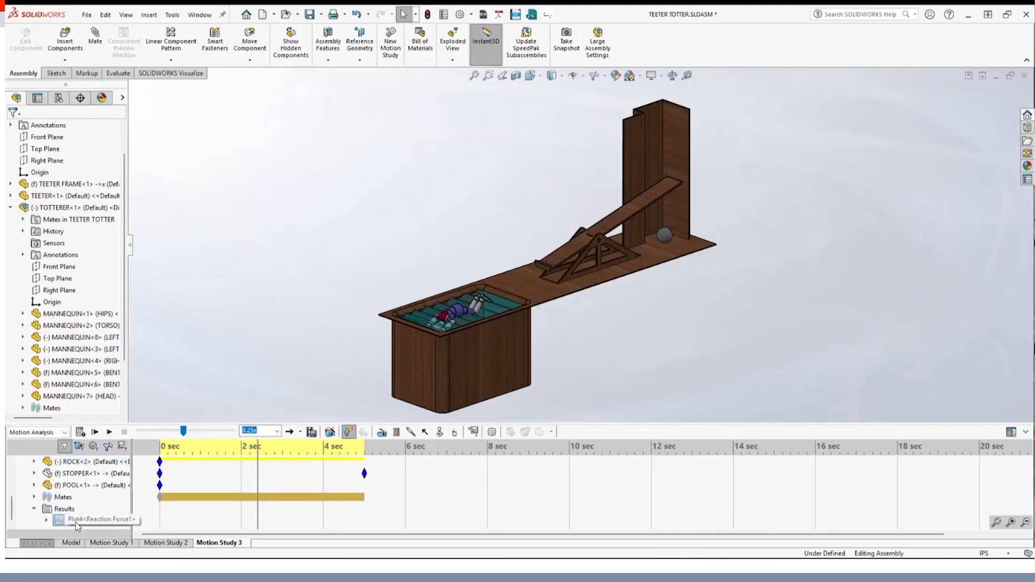
right_click(78, 525)
left_click(87, 420)
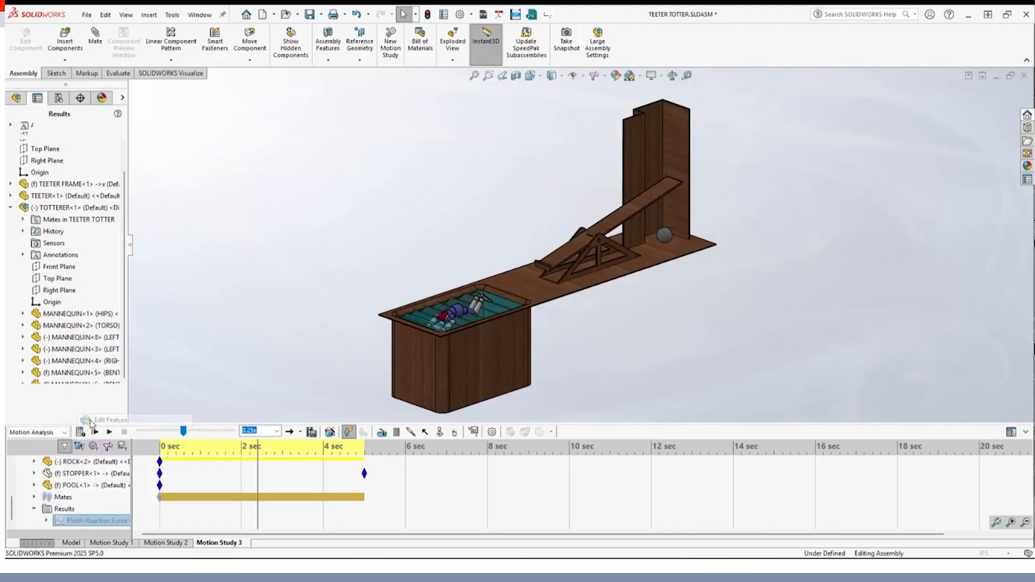
right_click(60, 212)
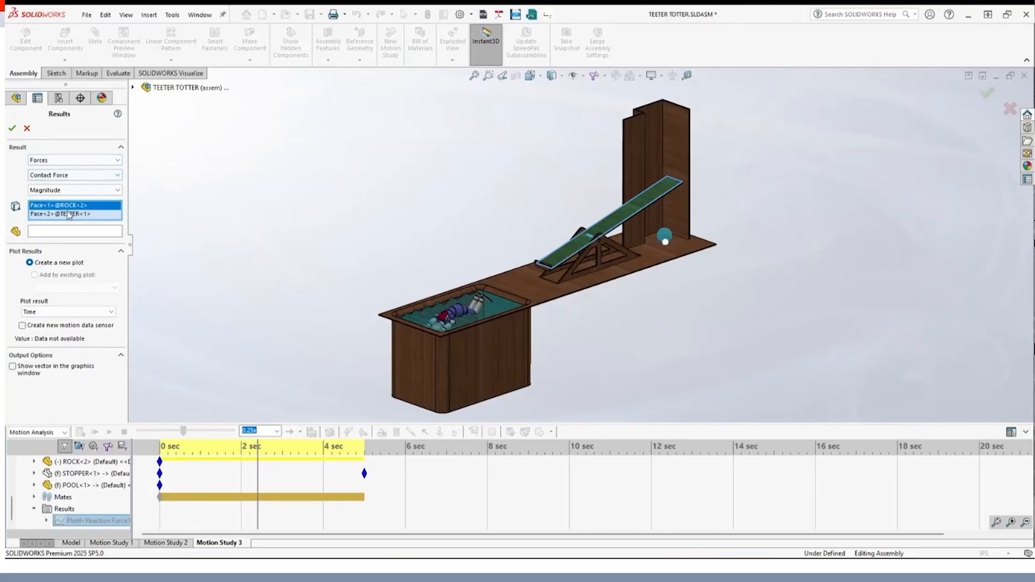
left_click(74, 216)
Redefine the plot as Displacement/Velocity/Acceleration, Center of Mass Position, X Component.
left_click(64, 160)
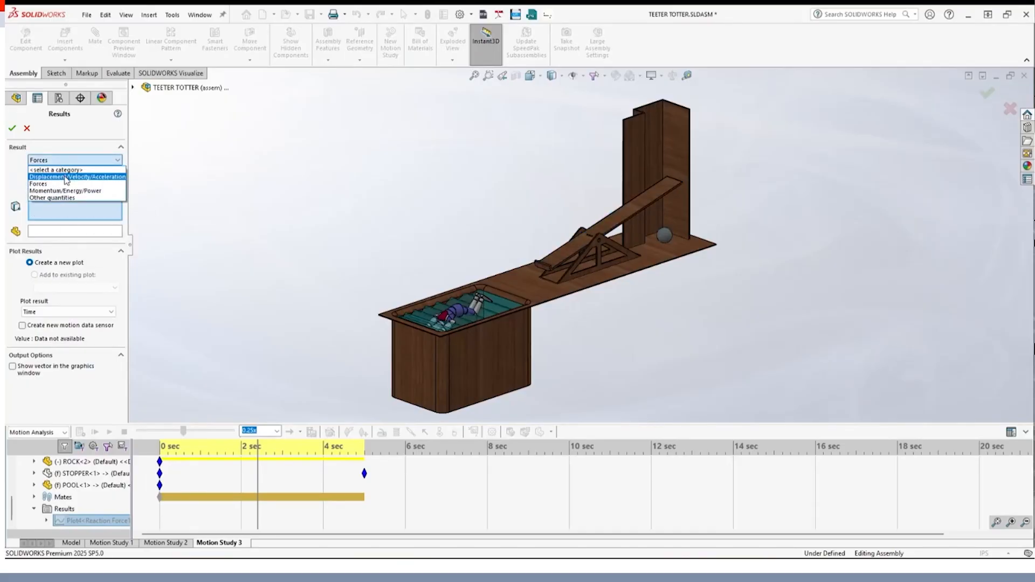
left_click(66, 177)
left_click(66, 175)
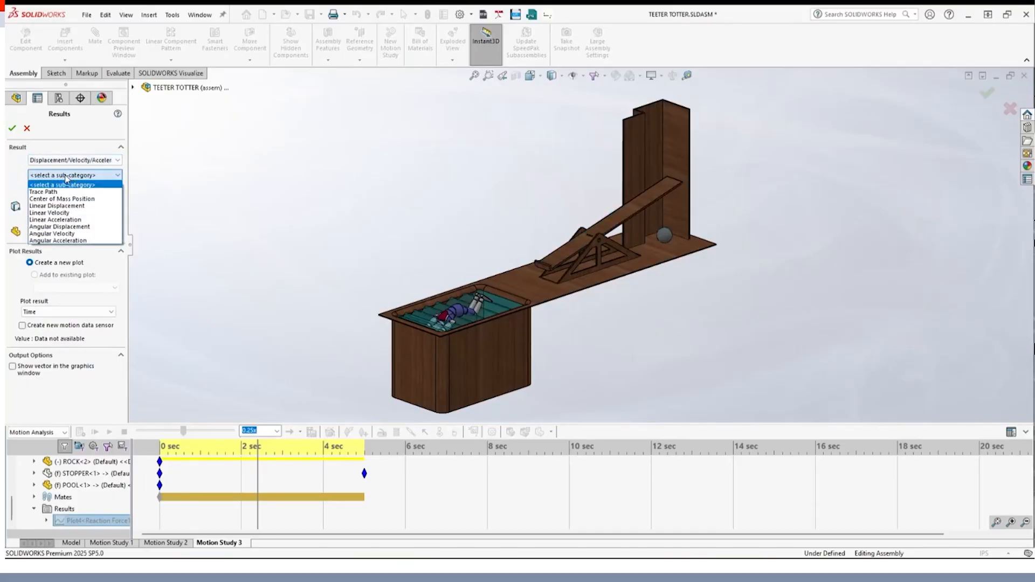
left_click(89, 199)
left_click(95, 190)
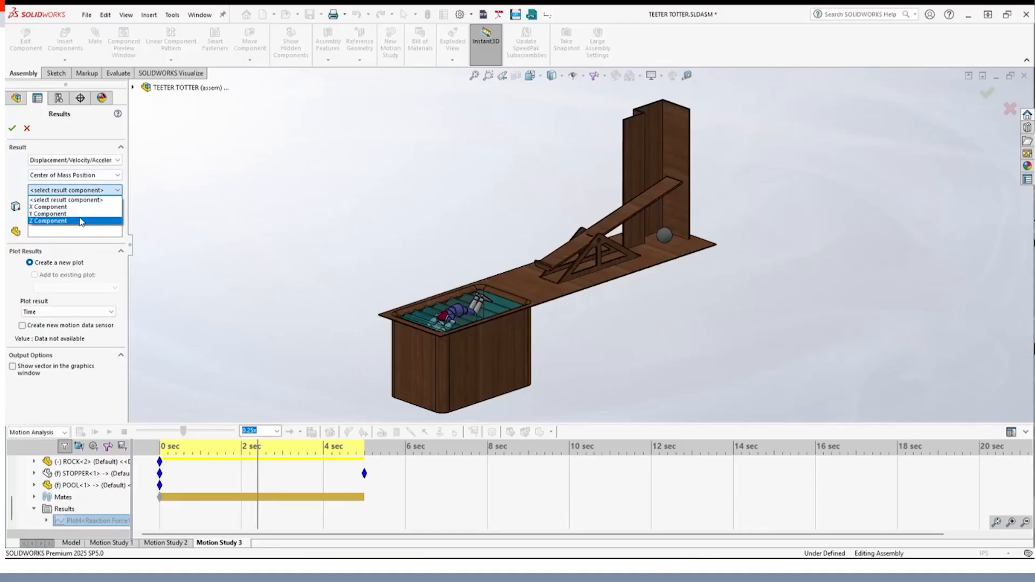
left_click(83, 207)
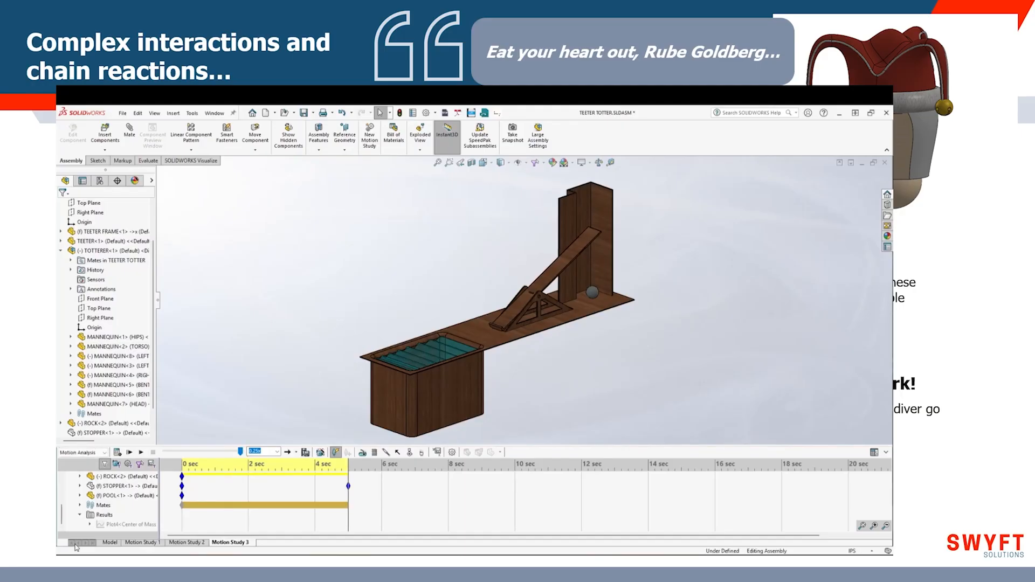
Show the center of mass position plot, scrub through its curve to compare it with the diver's motion, and close it.
right_click(116, 526)
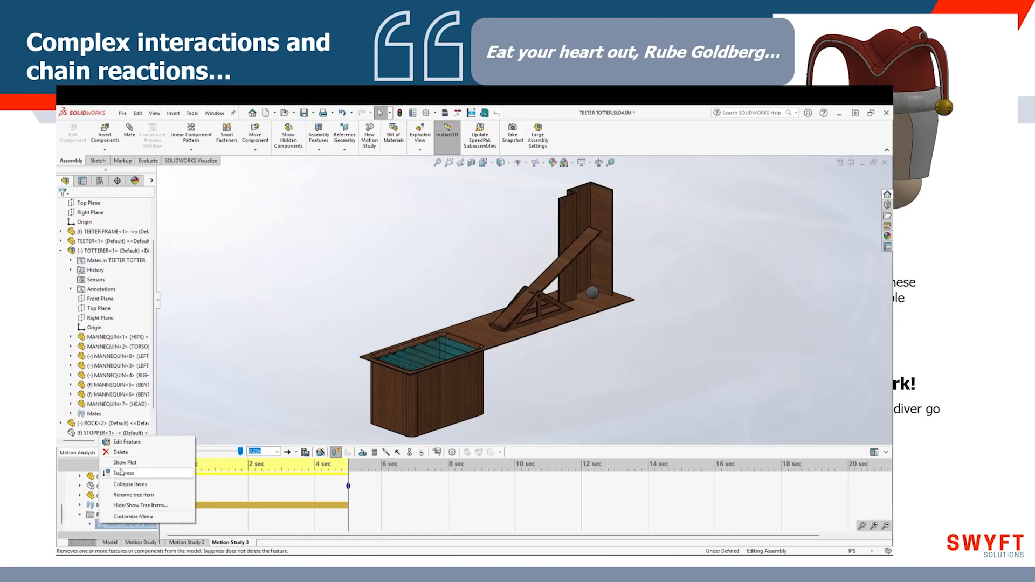
left_click(124, 463)
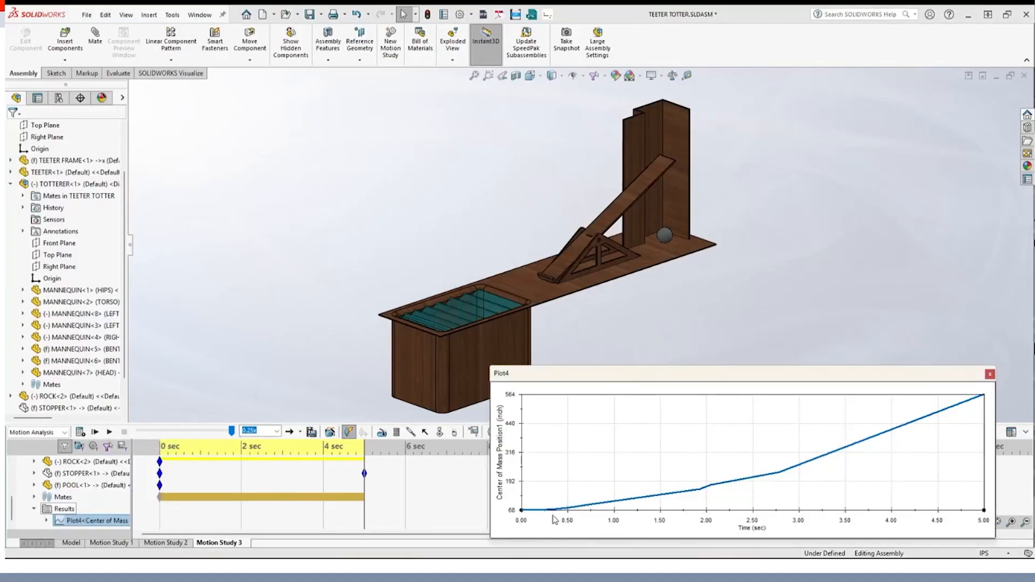
left_click_drag(590, 507, 761, 474)
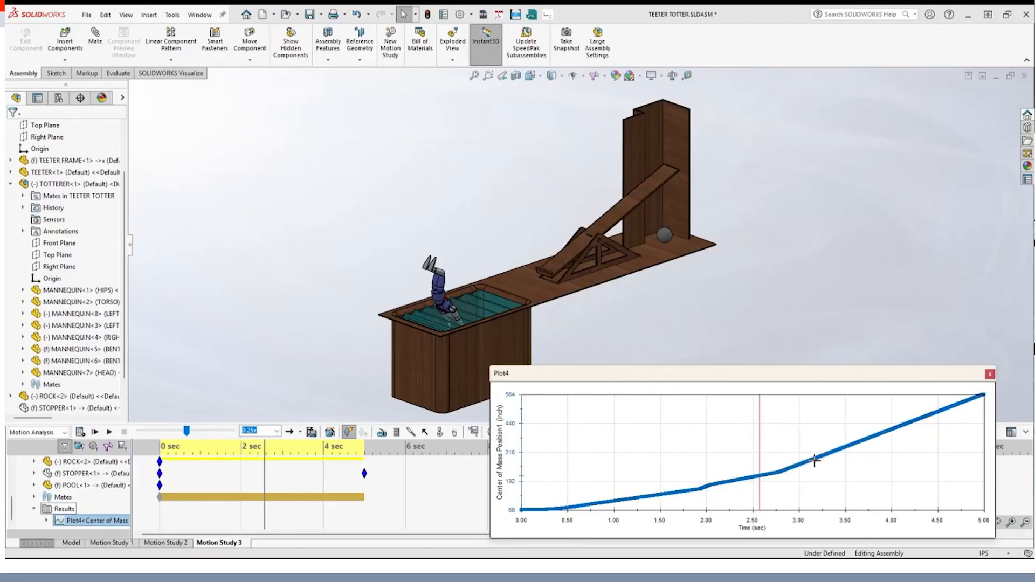
left_click(829, 445)
left_click_drag(842, 440, 961, 400)
left_click(990, 373)
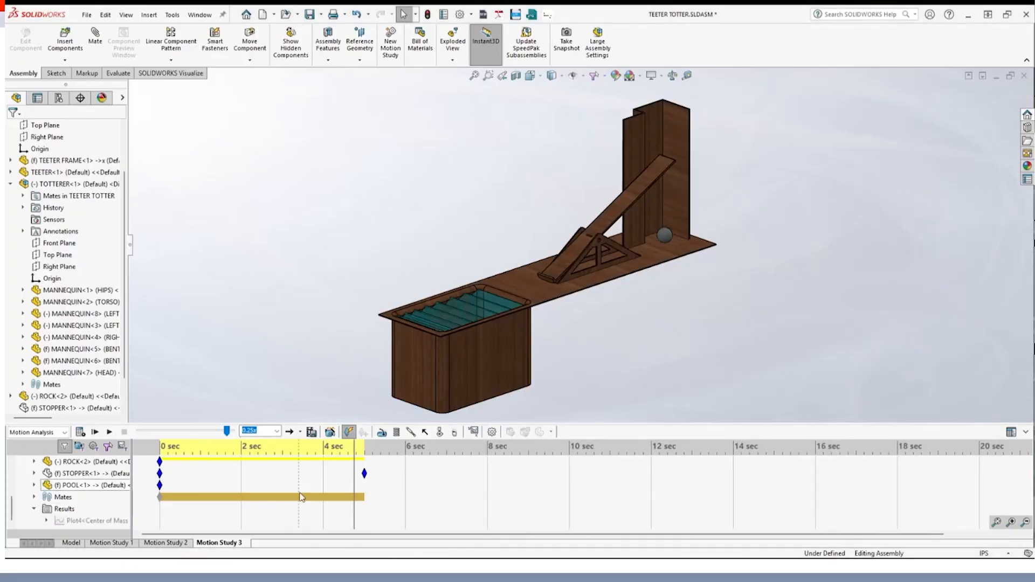
Place a front-view orientation key at 1.2 seconds in the motion study and advance the time to about 2.7 seconds.
scroll(142, 470, "up", 1)
scroll(141, 471, "up", 2)
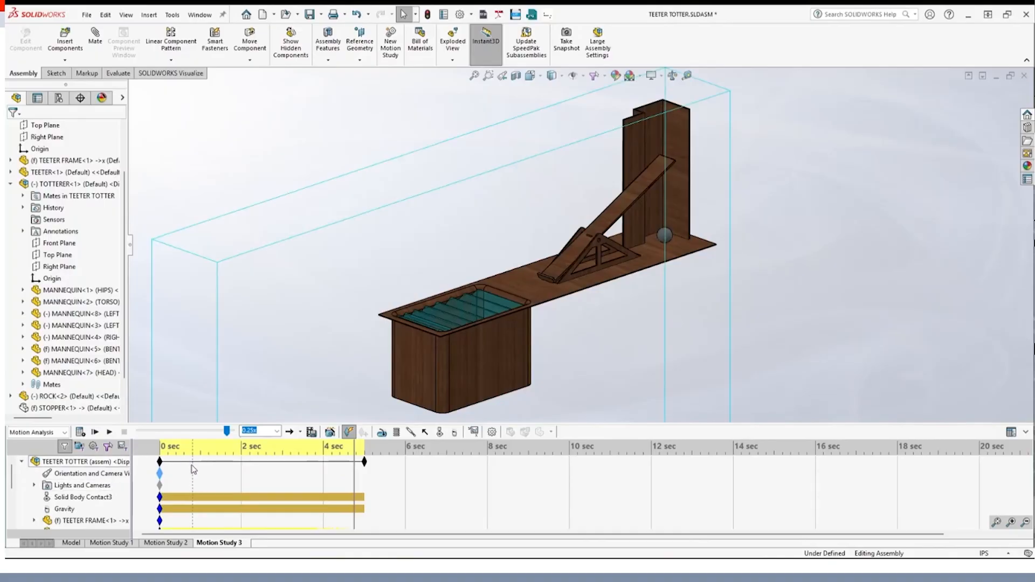
left_click(317, 473)
left_click_drag(317, 473, 207, 469)
key("ctrl+1")
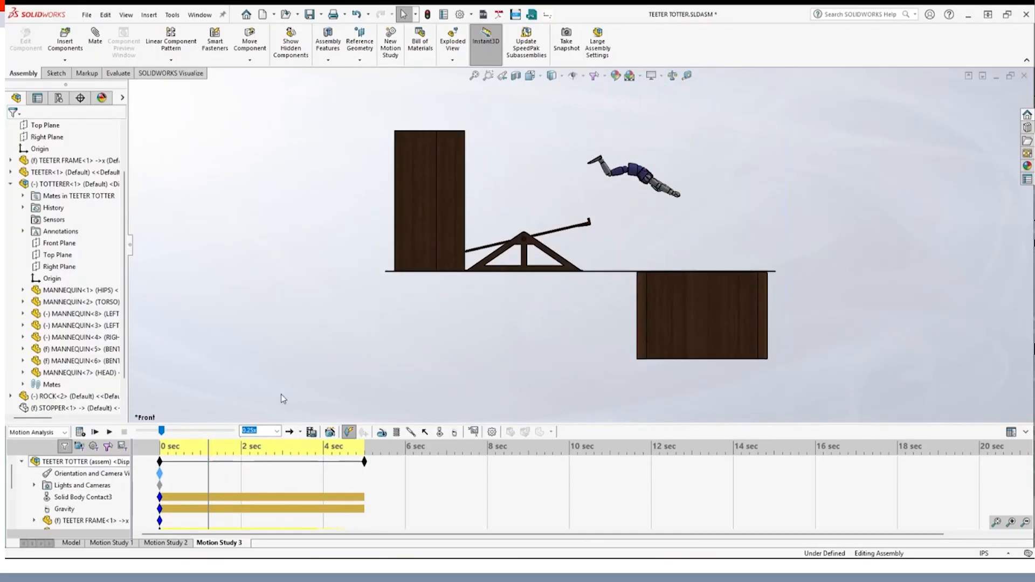
right_click(208, 472)
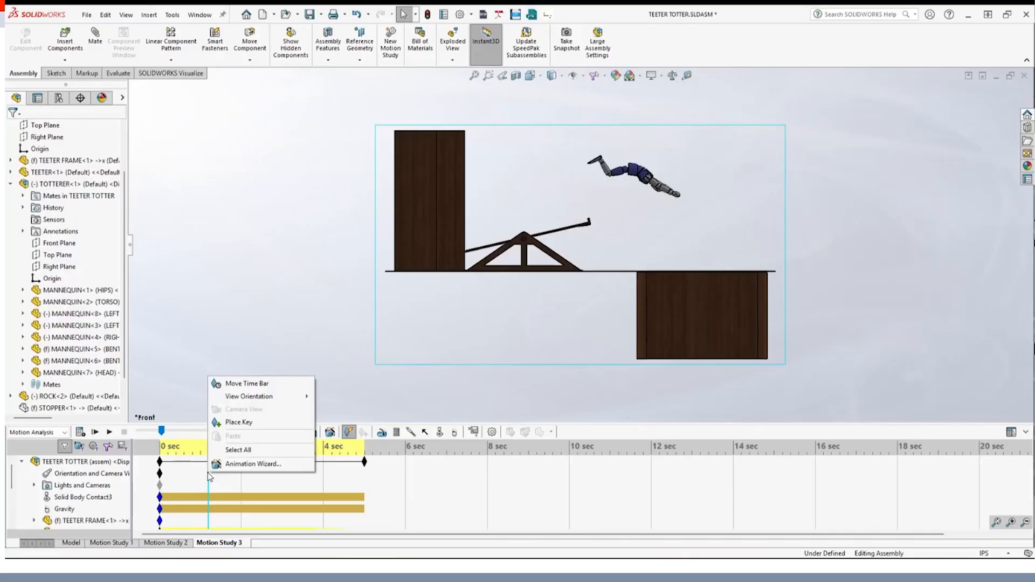
left_click(225, 422)
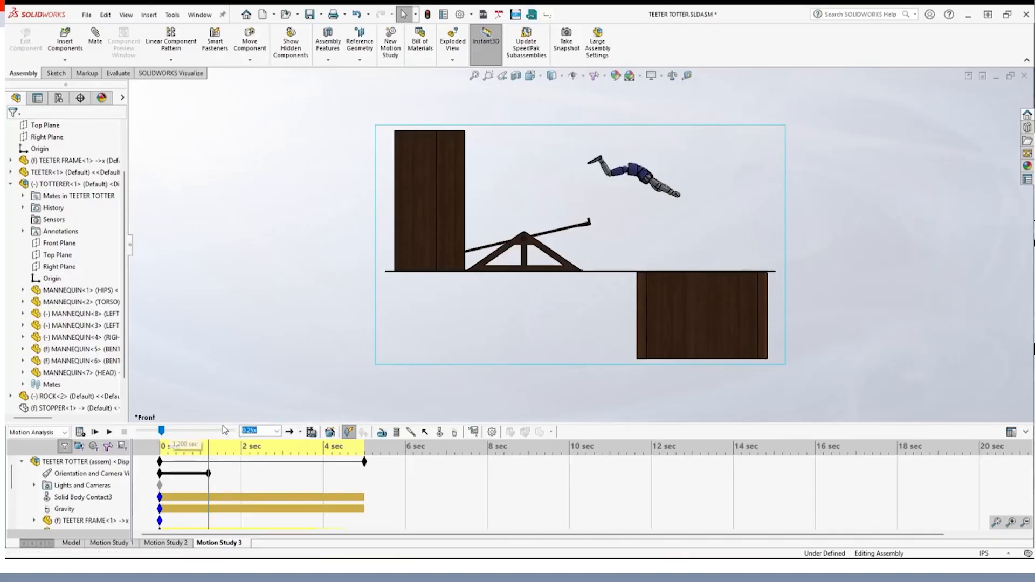
left_click(162, 485)
left_click_drag(162, 485, 278, 487)
mouse_move(688, 537)
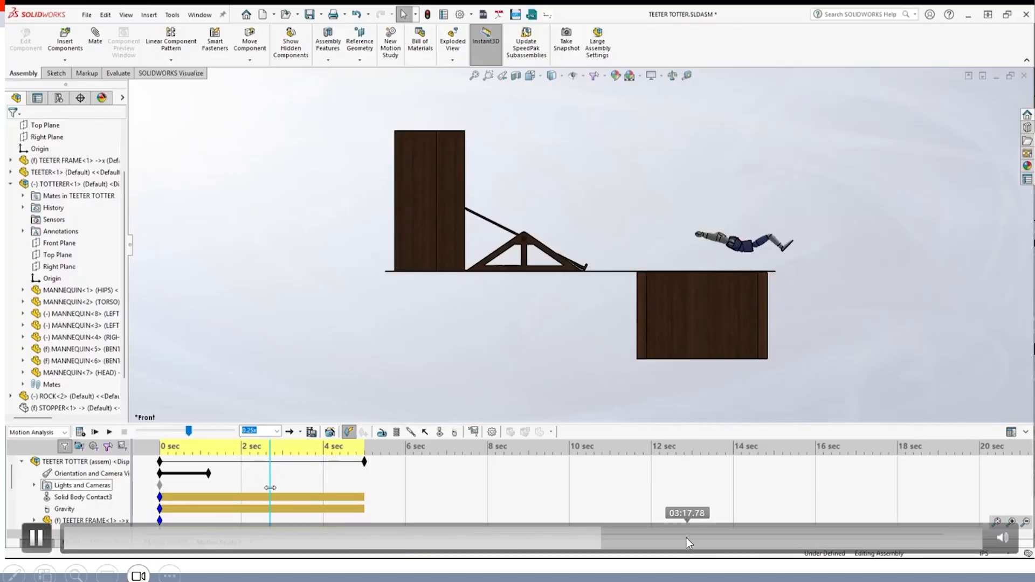
left_click(644, 537)
left_click(700, 533)
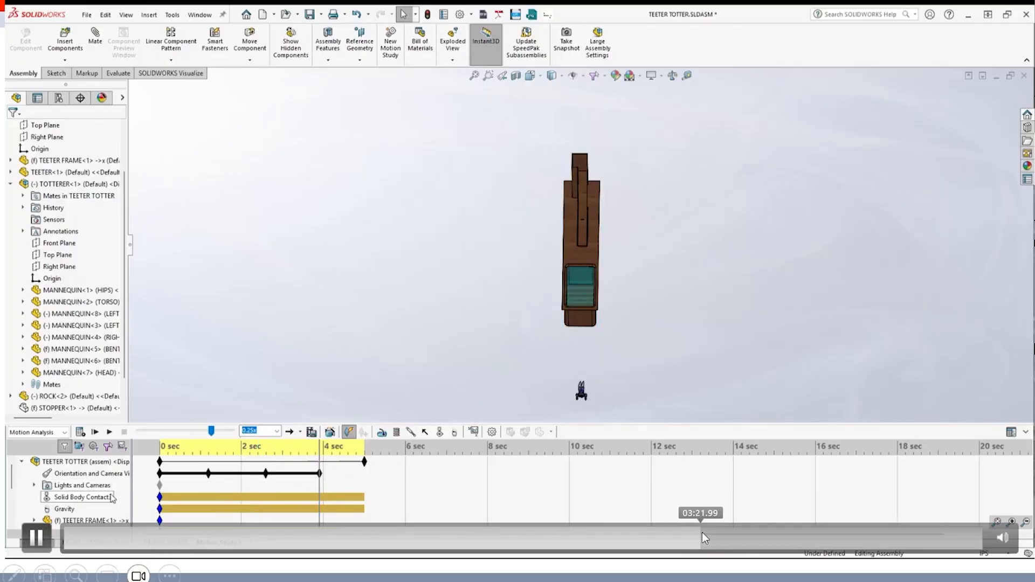
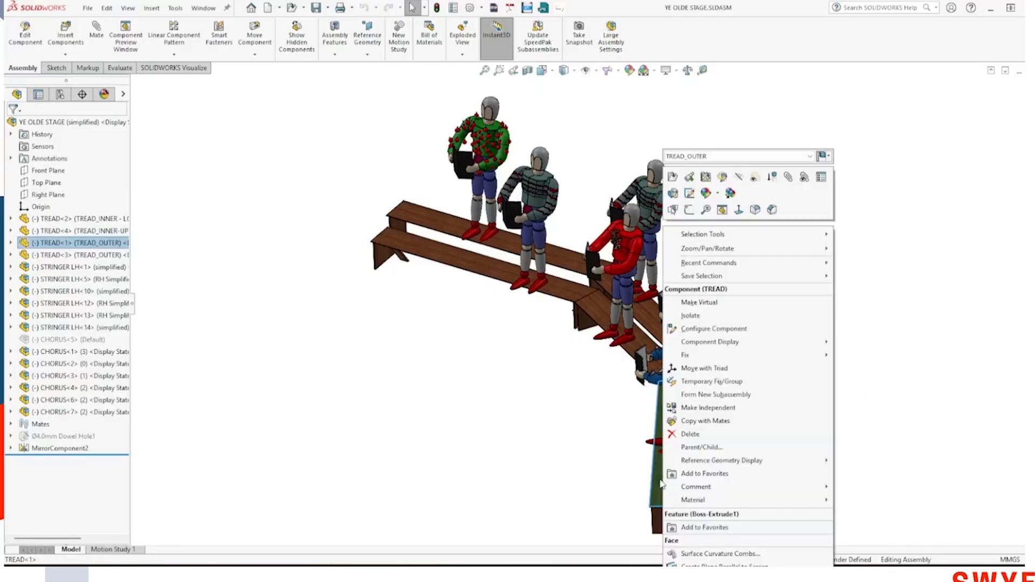
Try to start SimulationXpress on the stage assembly.
left_click(555, 448)
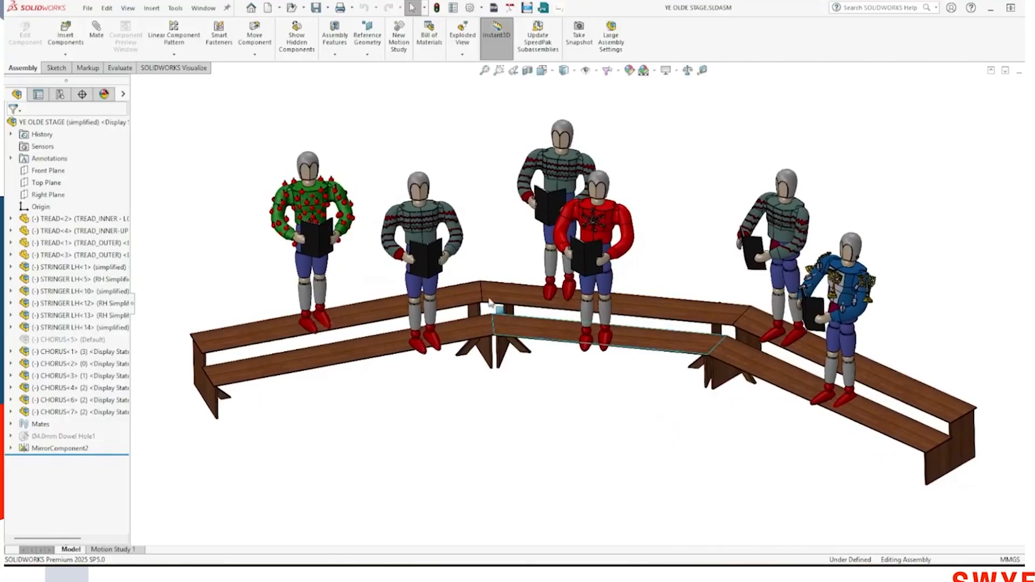
left_click(174, 9)
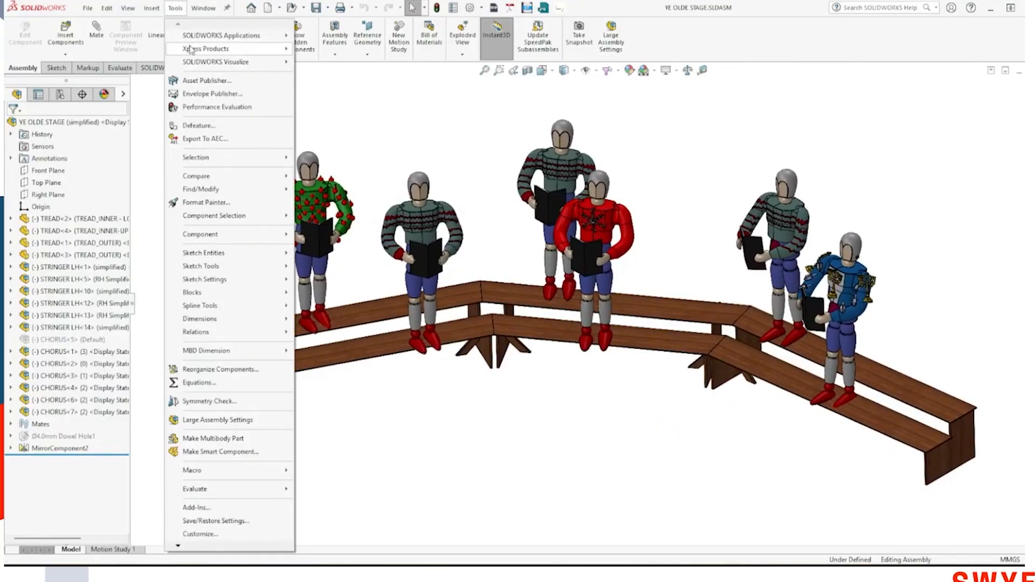
mouse_move(192, 50)
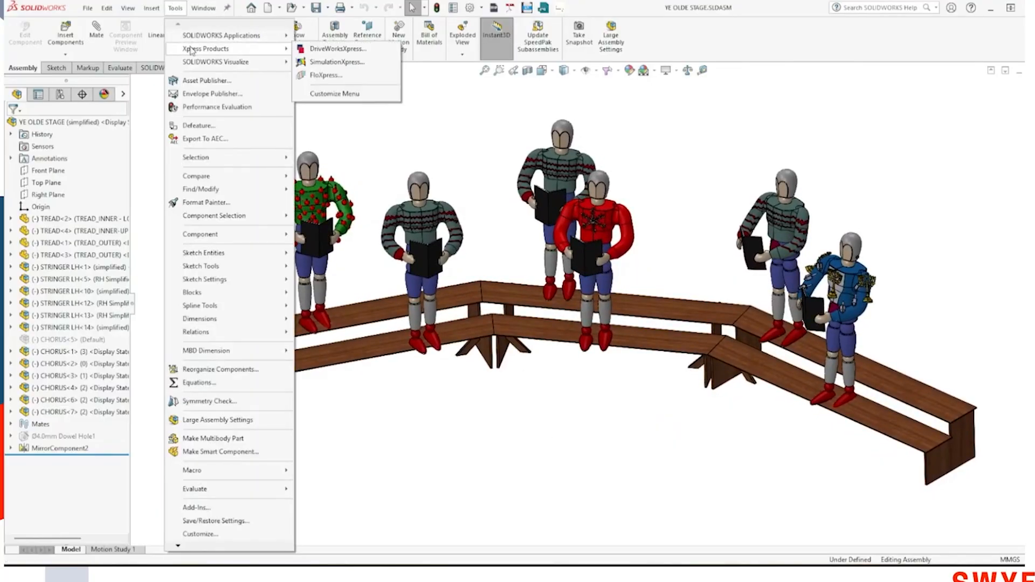
left_click(318, 63)
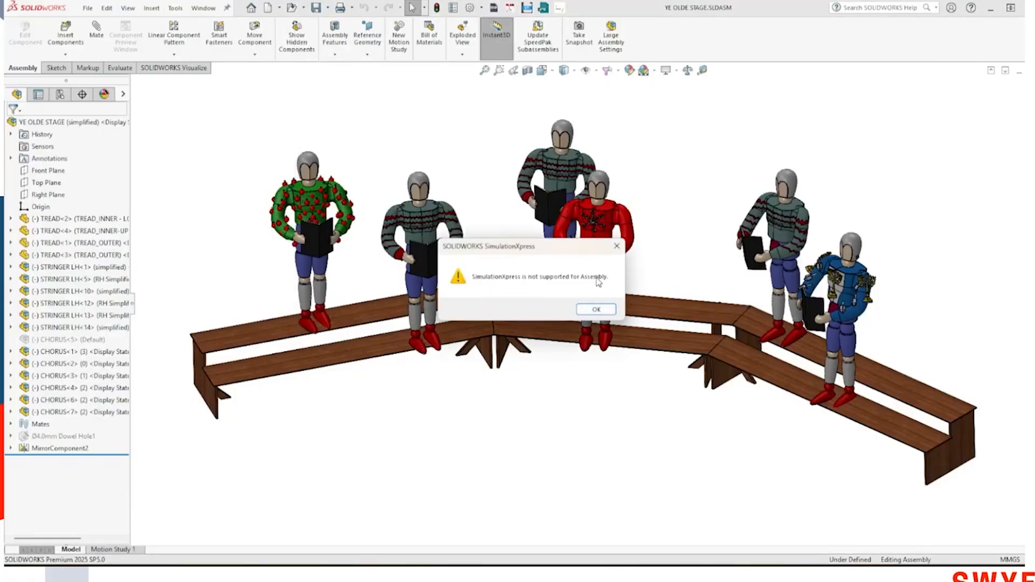
left_click(596, 311)
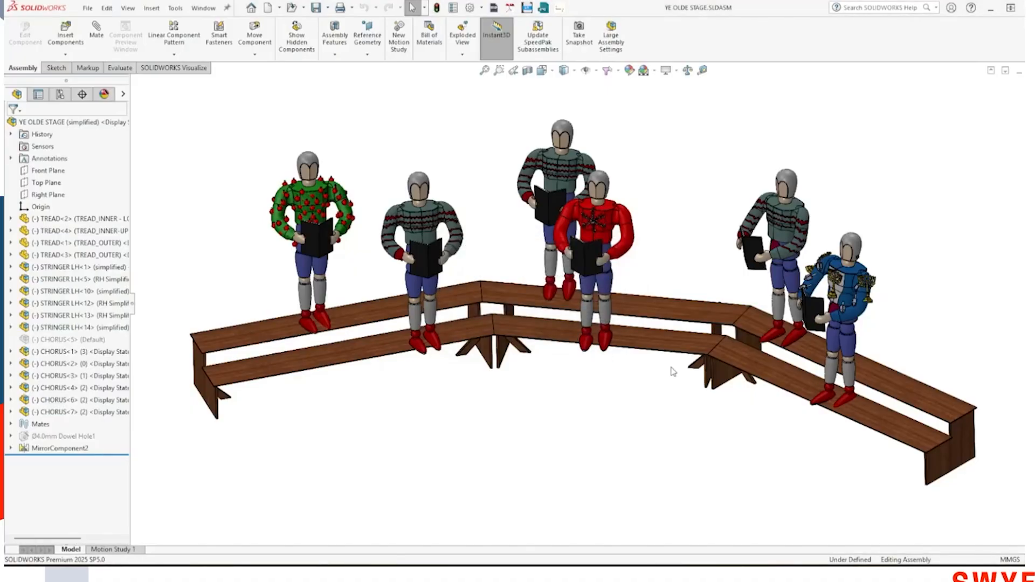
Open the outer TREAD part from the stage assembly in its own window.
middle_click_drag(654, 410, 742, 373)
left_click(742, 376)
right_click(741, 372)
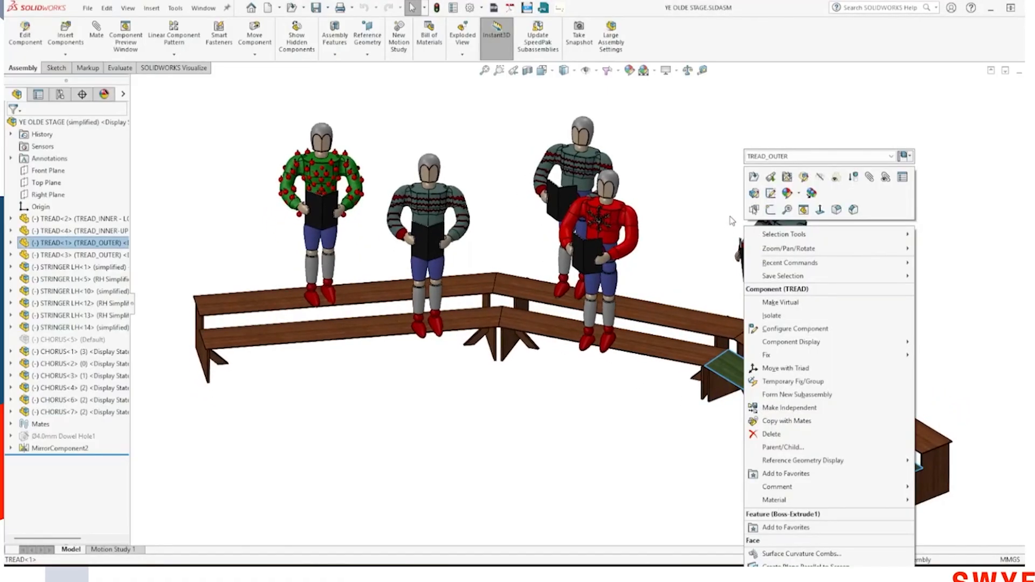
left_click(749, 193)
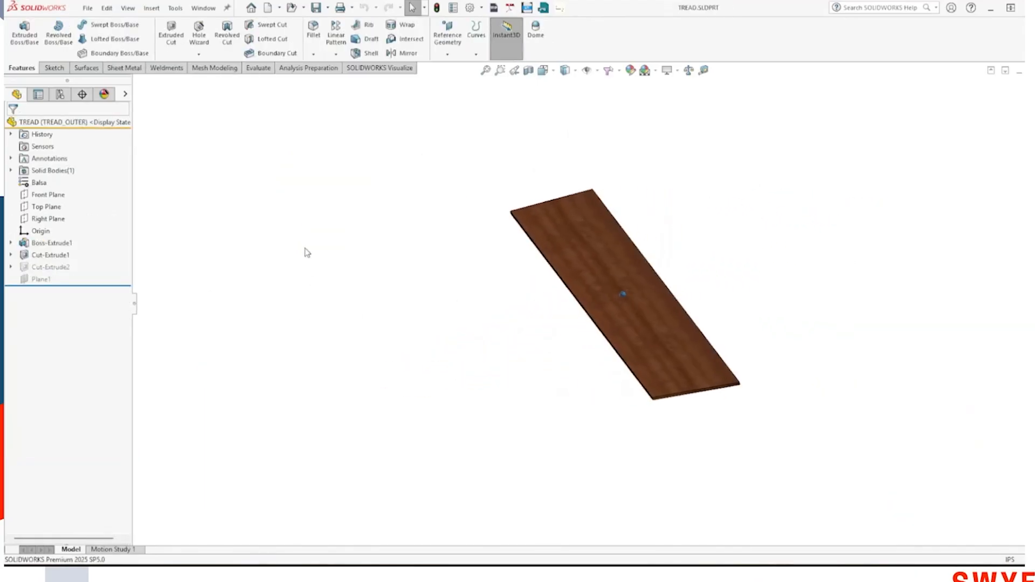
Start SimulationXpress on the tread and start over, deleting its existing study.
left_click(175, 8)
mouse_move(231, 39)
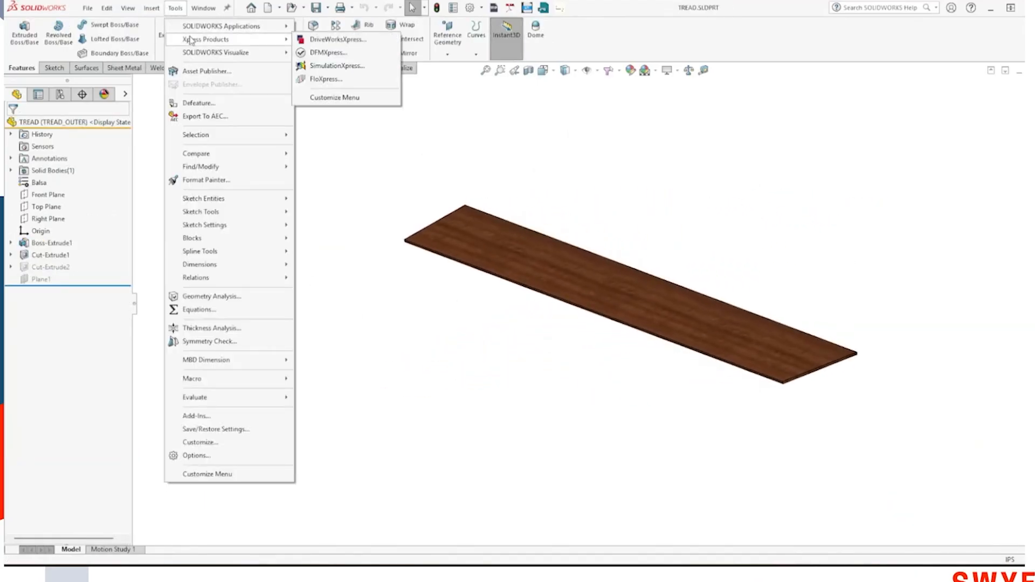
left_click(304, 65)
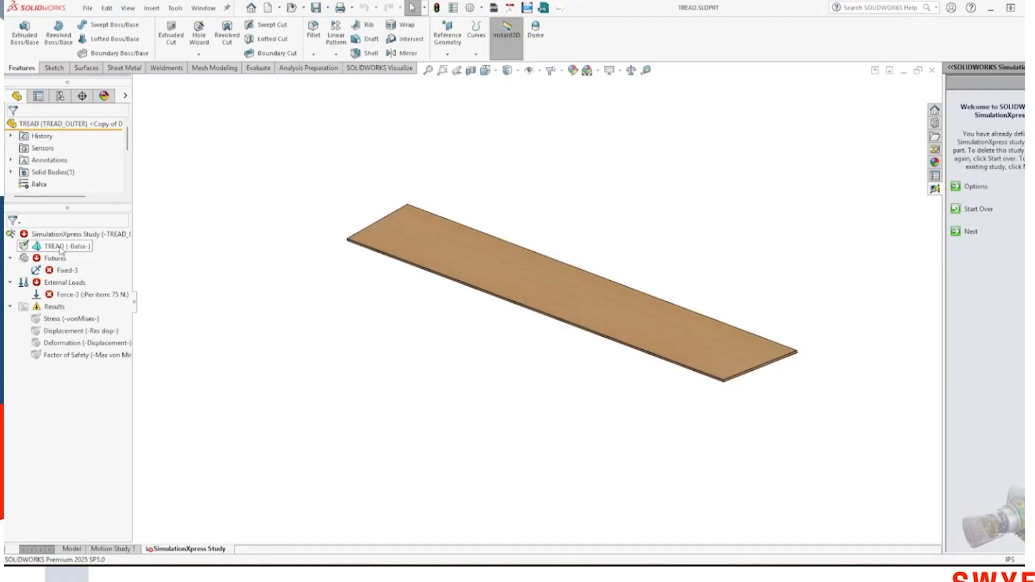
left_click(967, 212)
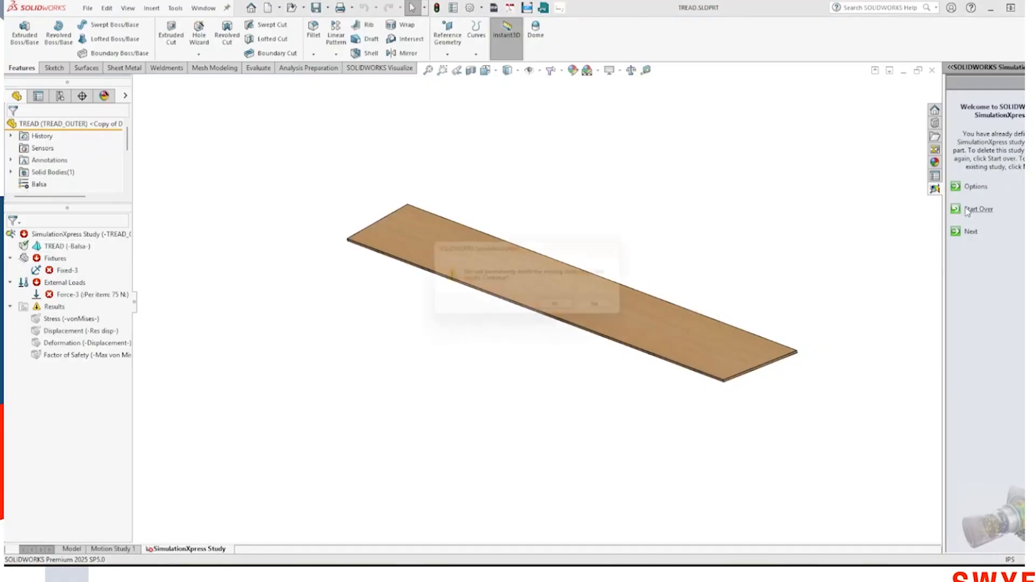
left_click(564, 309)
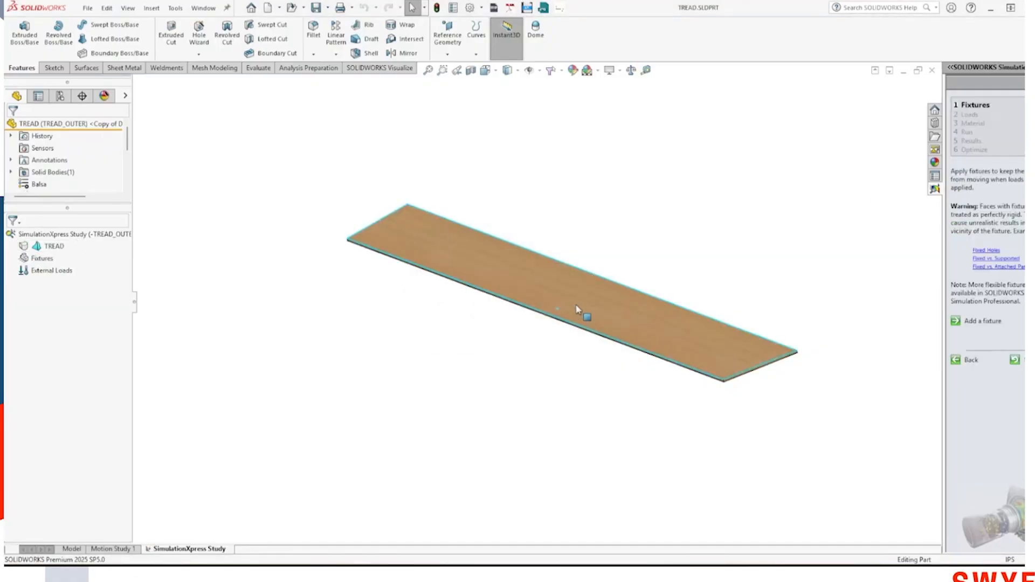
Add a fixed geometry fixture to the two short end faces of the tread.
left_click(991, 328)
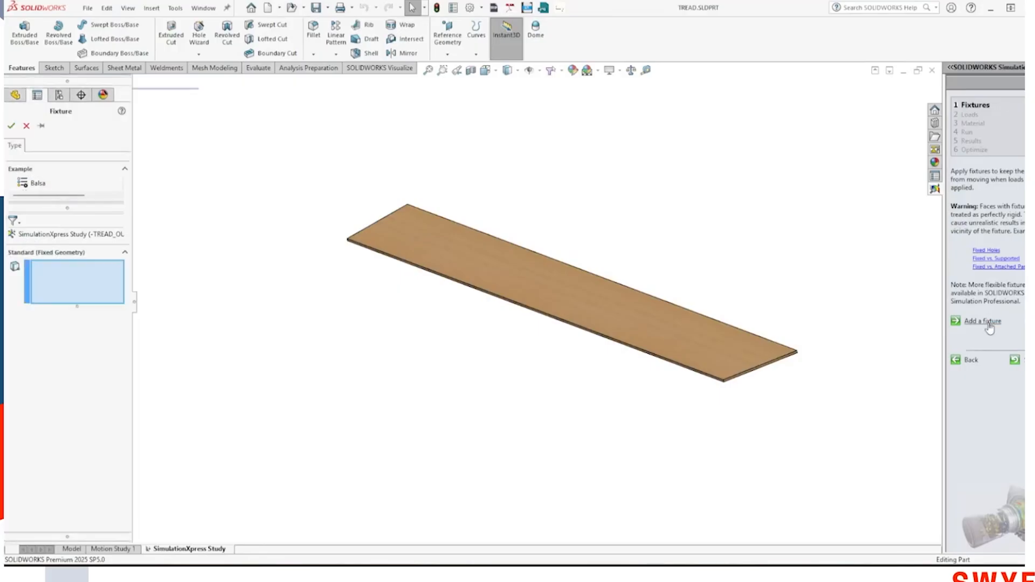
left_click(750, 338)
scroll(718, 368, "down", 3)
scroll(718, 368, "down", 2)
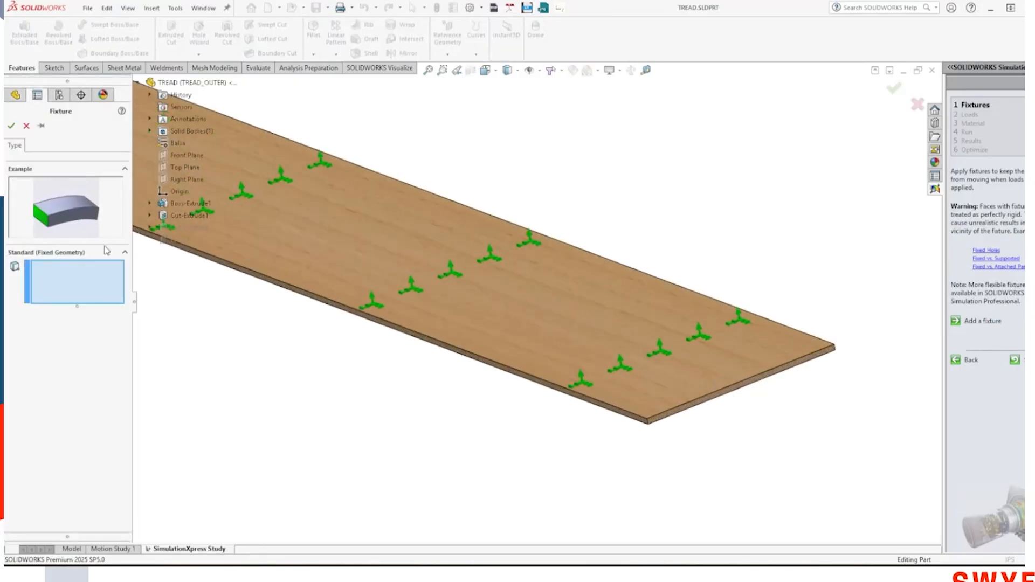
left_click(658, 420)
scroll(612, 363, "up", 5)
middle_click_drag(496, 335, 404, 350)
scroll(390, 351, "down", 3)
scroll(307, 342, "down", 3)
left_click(325, 337)
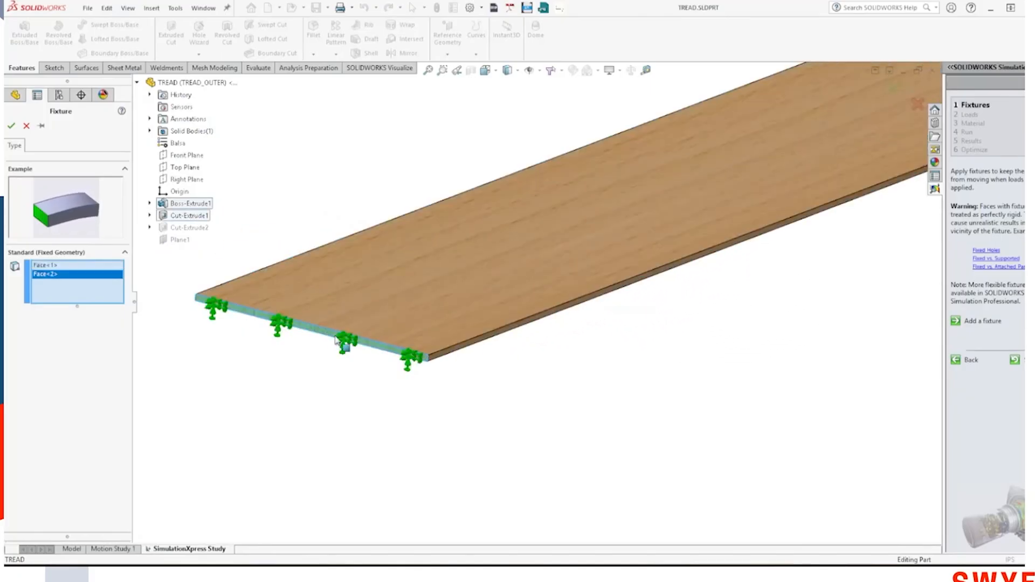
scroll(421, 350, "up", 5)
middle_click_drag(485, 361, 518, 355)
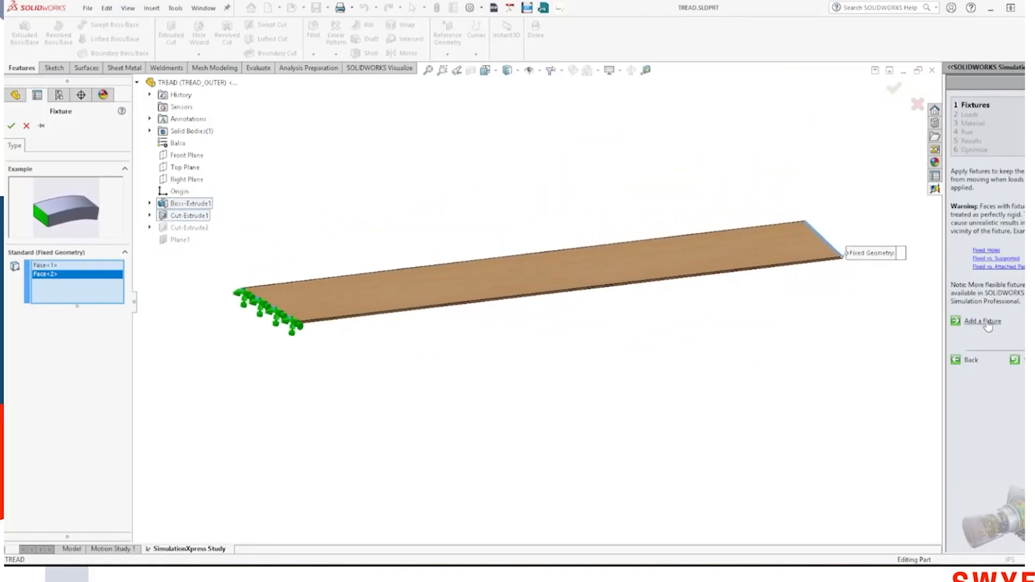
left_click(11, 126)
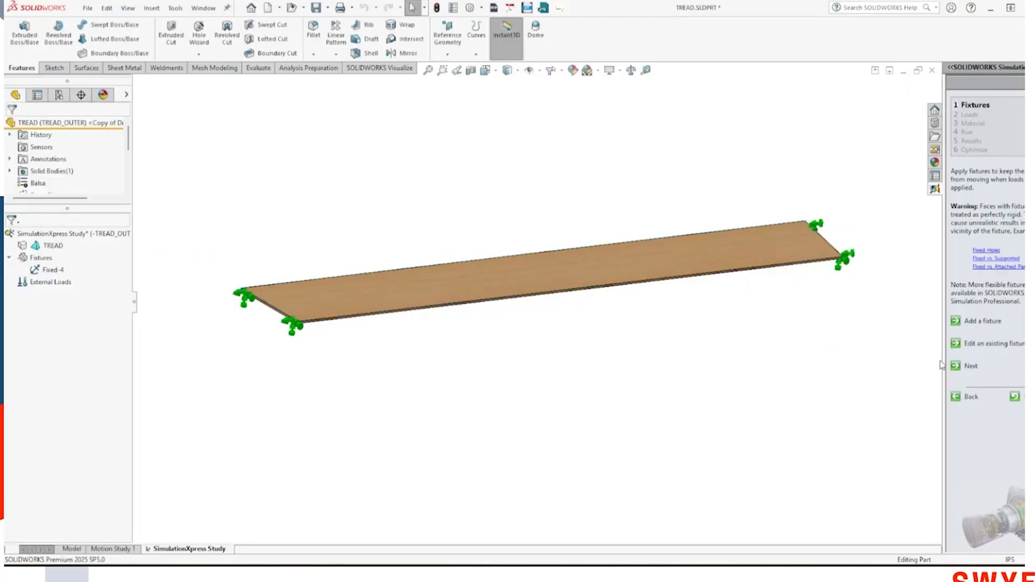
Apply a 75 N normal force to the top face of the tread.
left_click(972, 369)
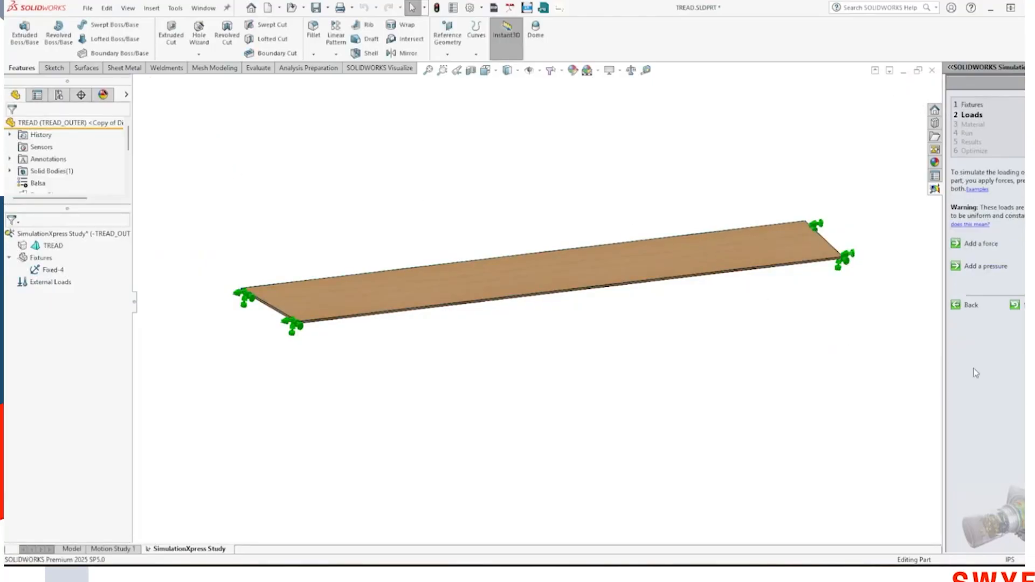
left_click(969, 246)
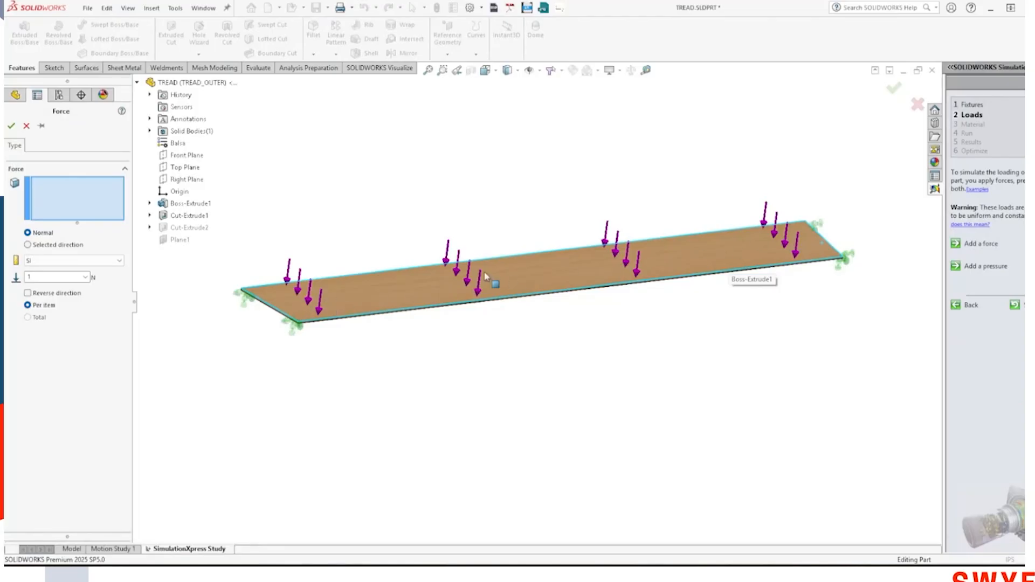
left_click(565, 274)
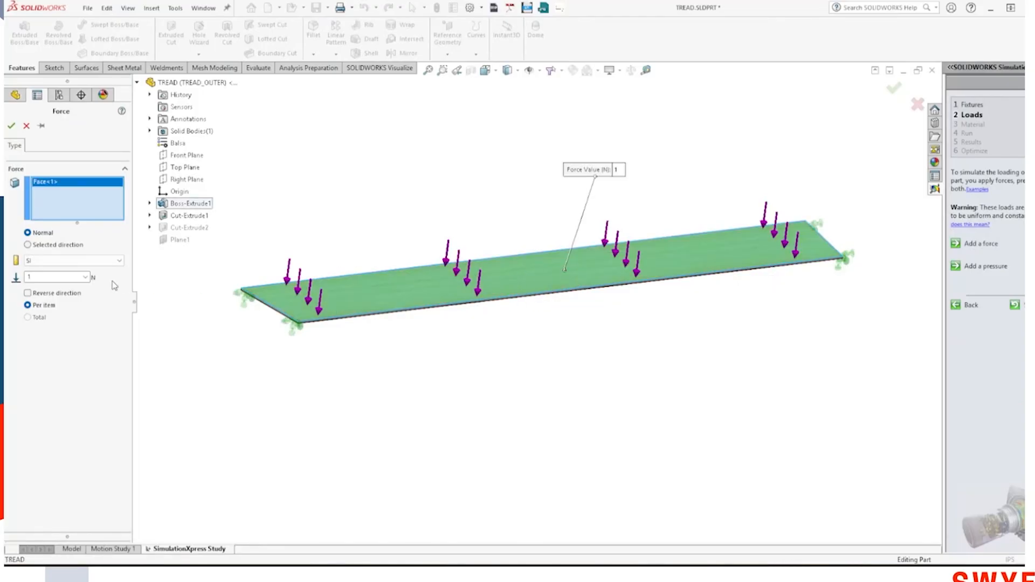
type("75")
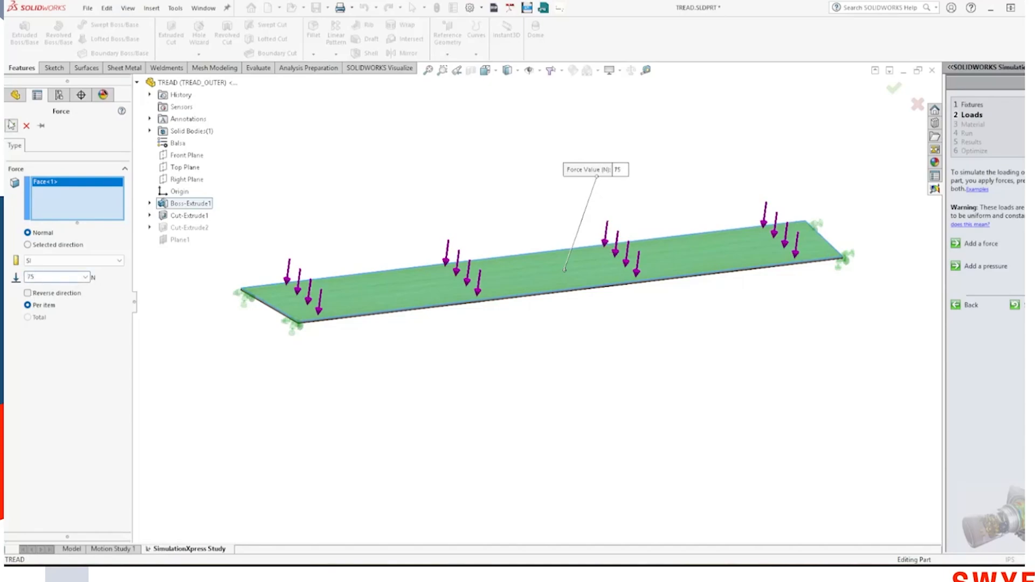
key("Return")
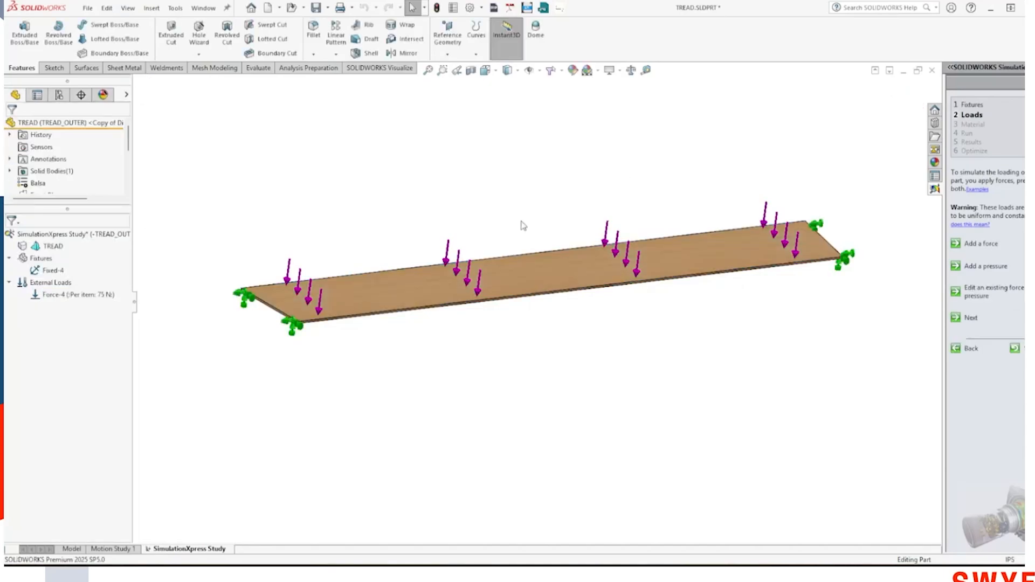
Assign the Balsa material from the Woods category to the tread.
left_click(969, 319)
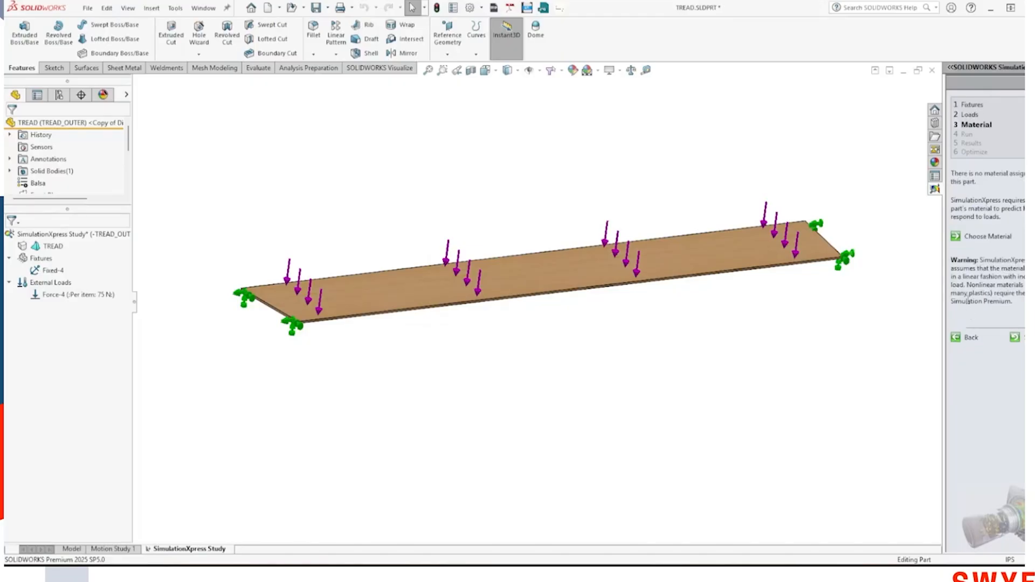
left_click(968, 237)
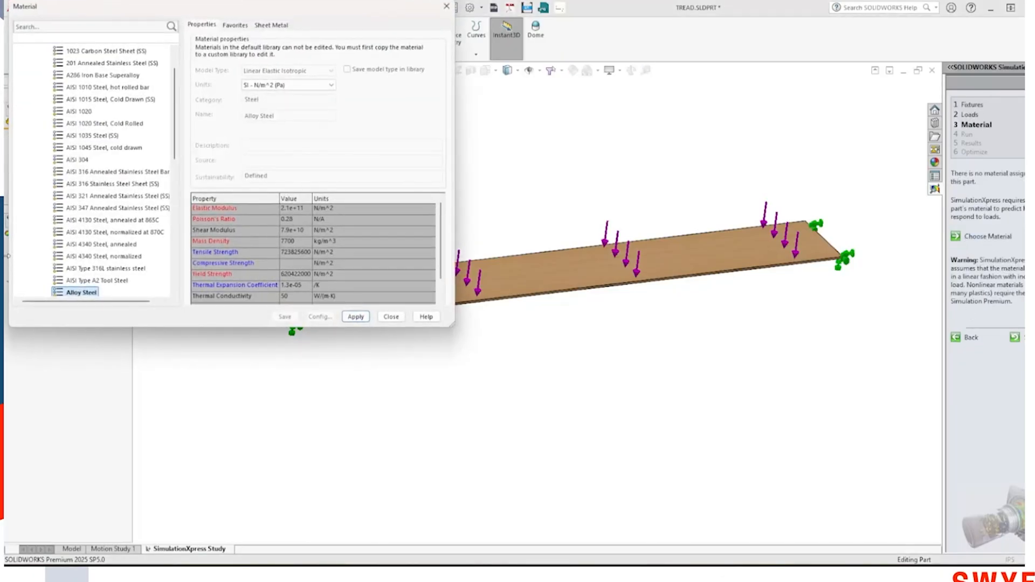
scroll(48, 266, "down", 5)
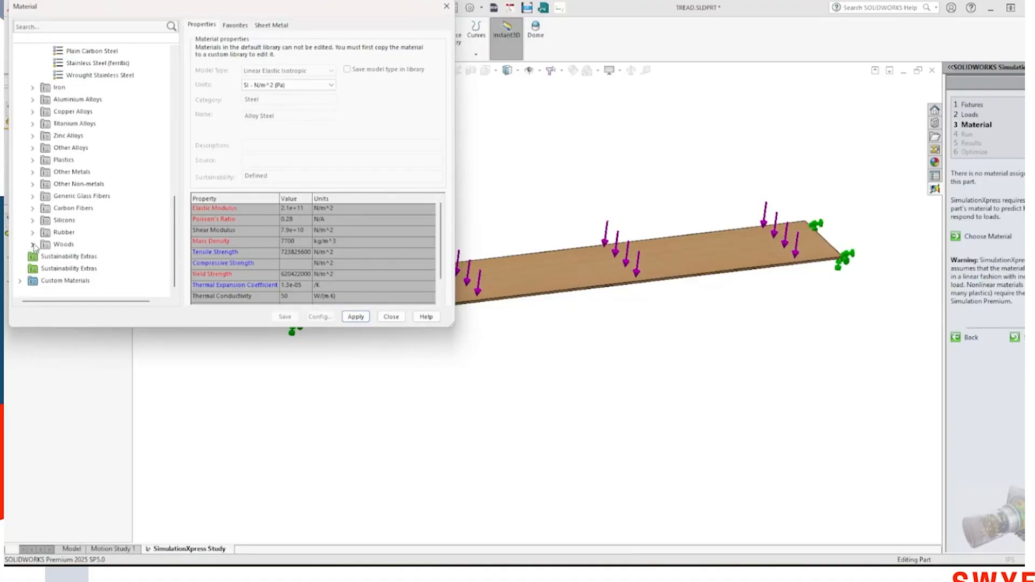
left_click(33, 245)
left_click(72, 197)
left_click(356, 318)
left_click(391, 316)
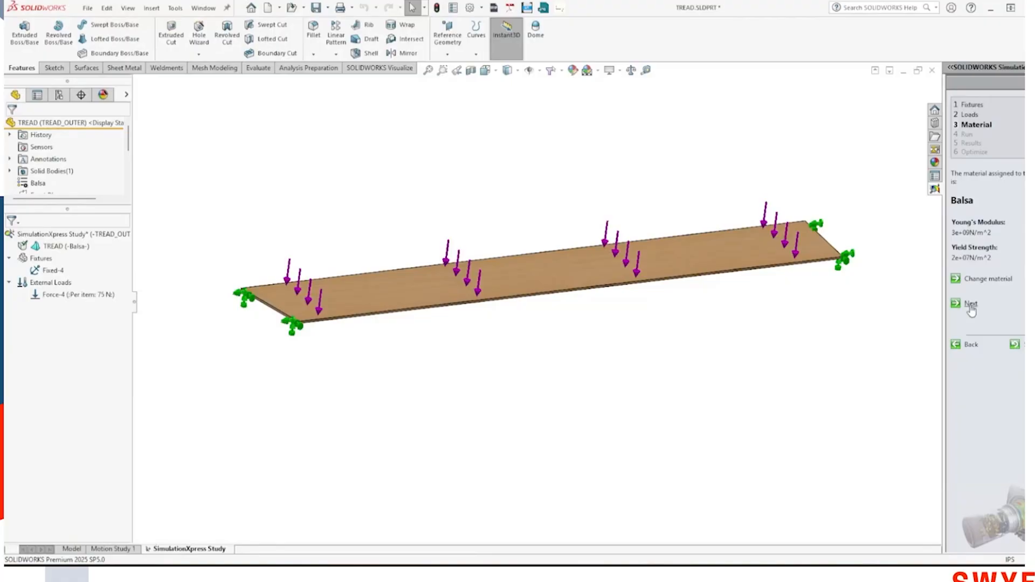
Mesh the tread with the offered mesh density and run the simulation.
left_click(971, 304)
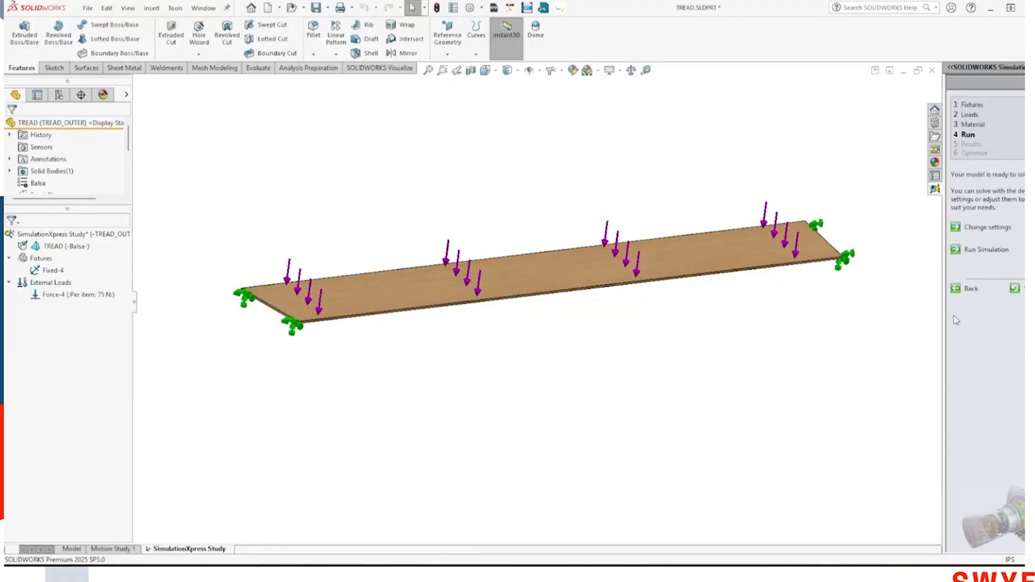
left_click(980, 235)
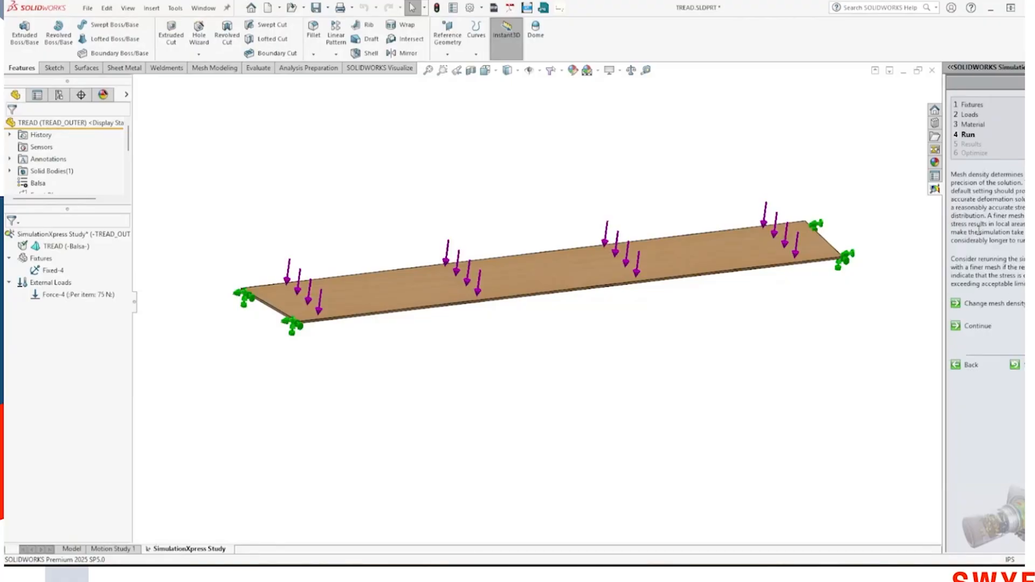
left_click(980, 305)
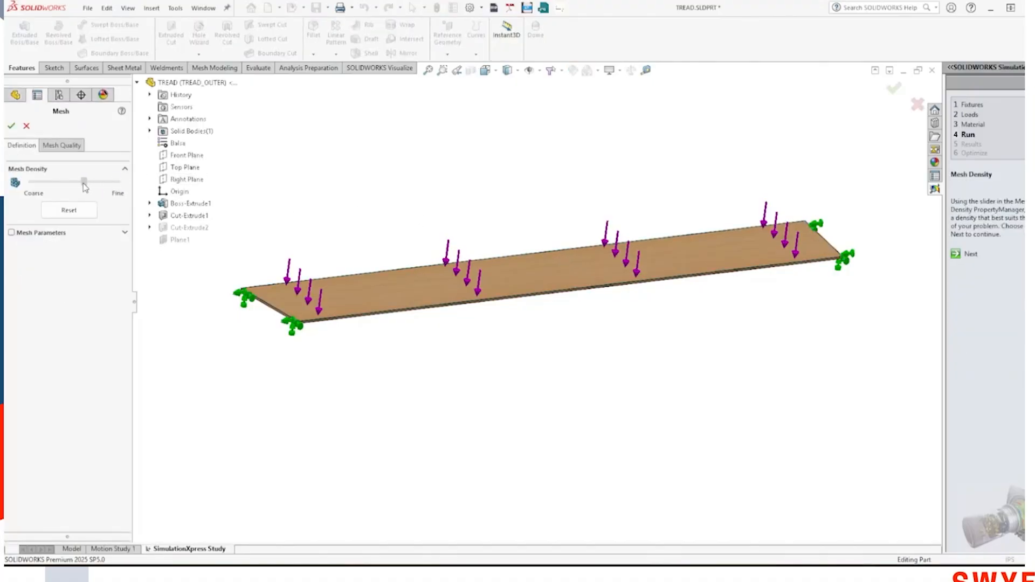
left_click(11, 125)
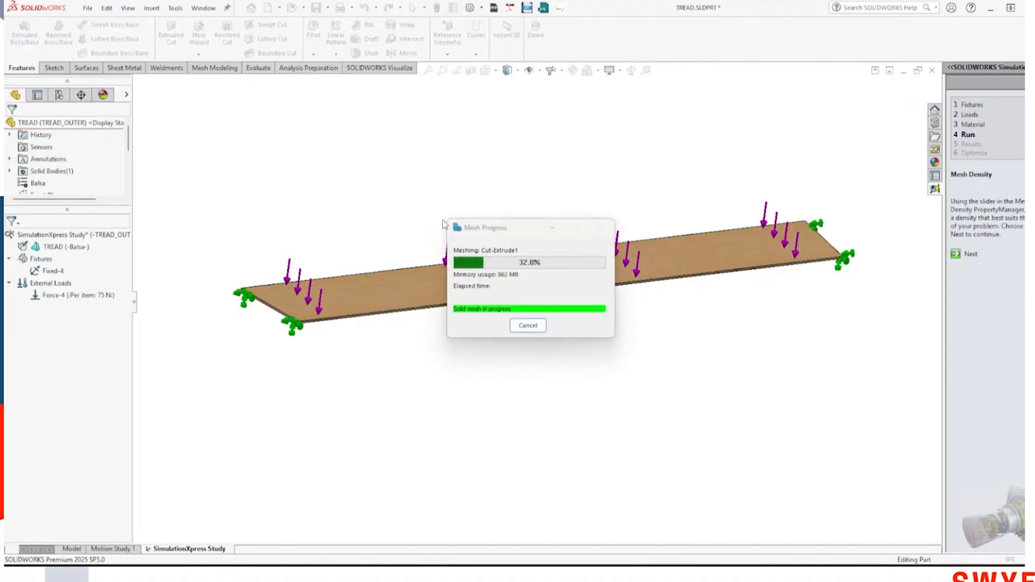
left_click(969, 255)
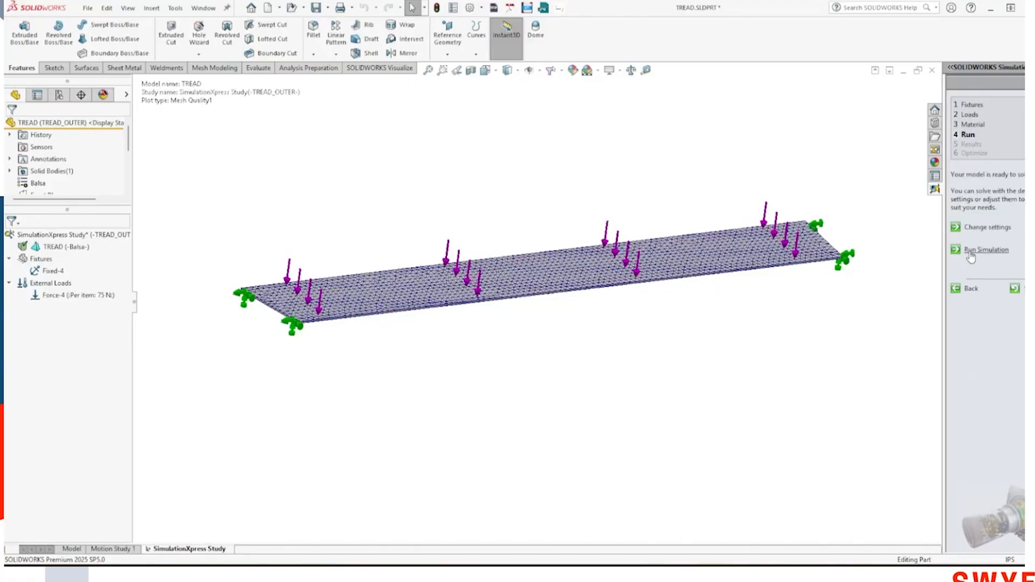
left_click(970, 251)
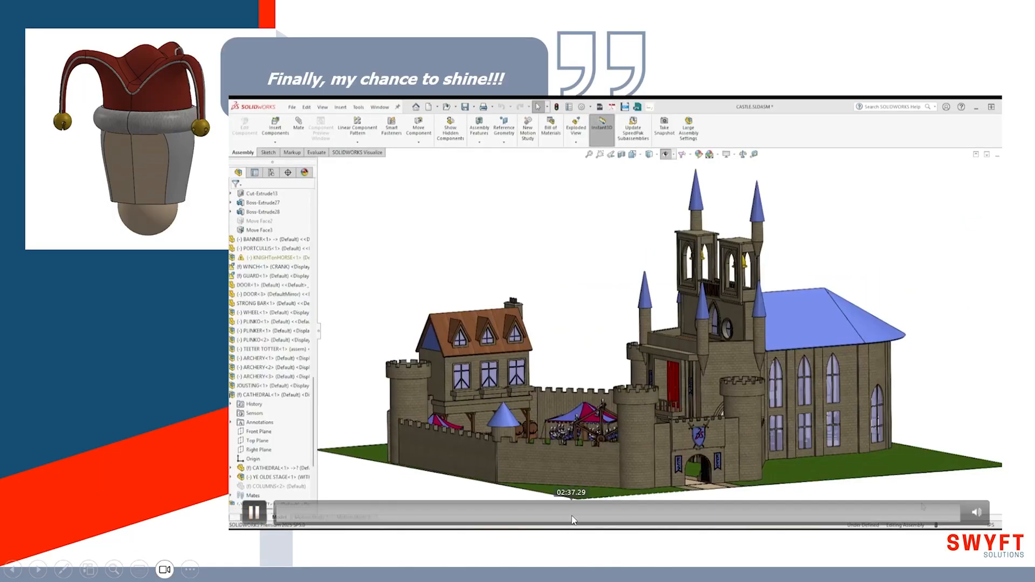
left_click(589, 516)
left_click(521, 512)
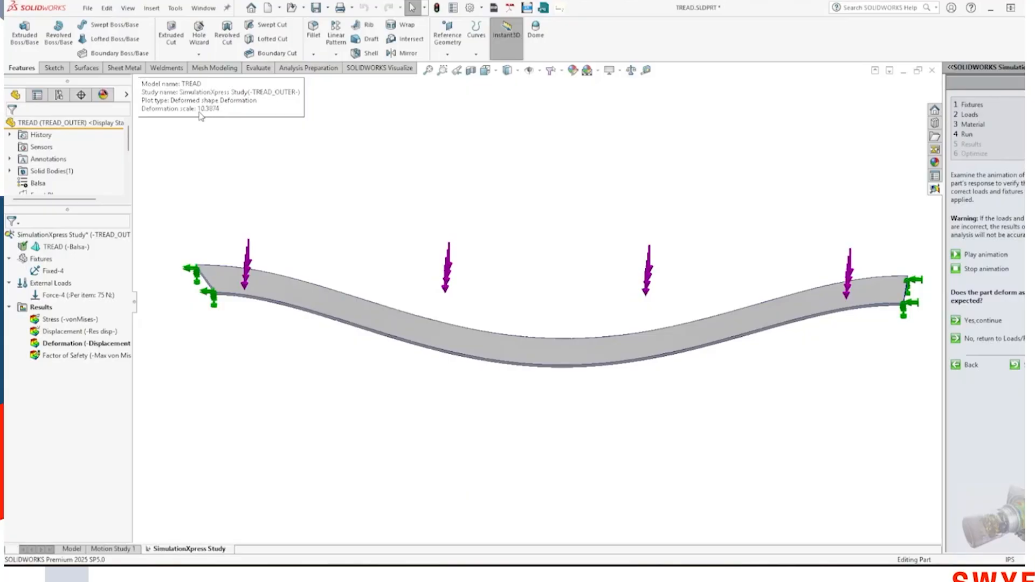
Accept the tread's deformed shape as expected, show the von Mises stress plot and inspect the maximum stress at the fixed end.
left_click(977, 320)
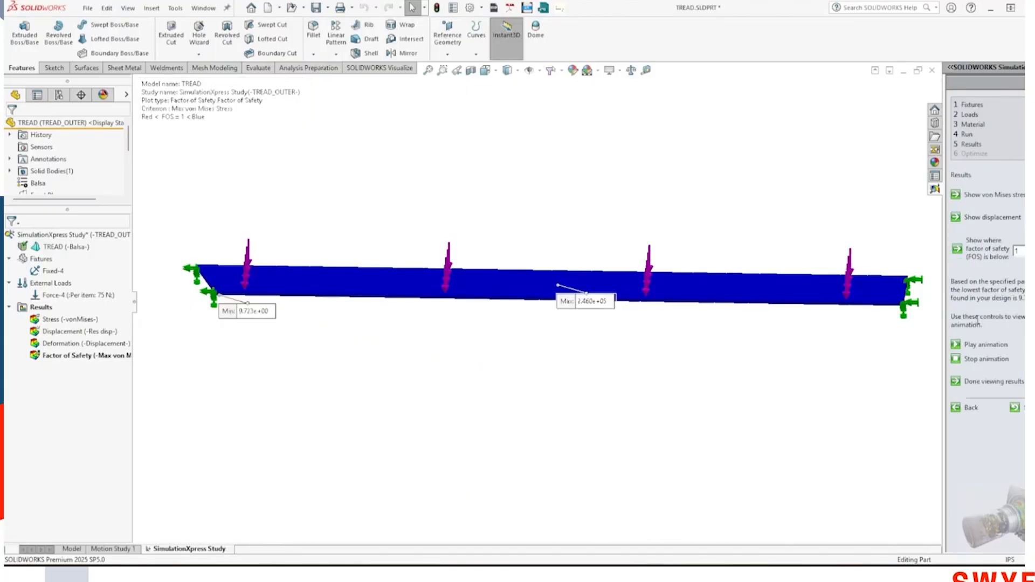
left_click(981, 198)
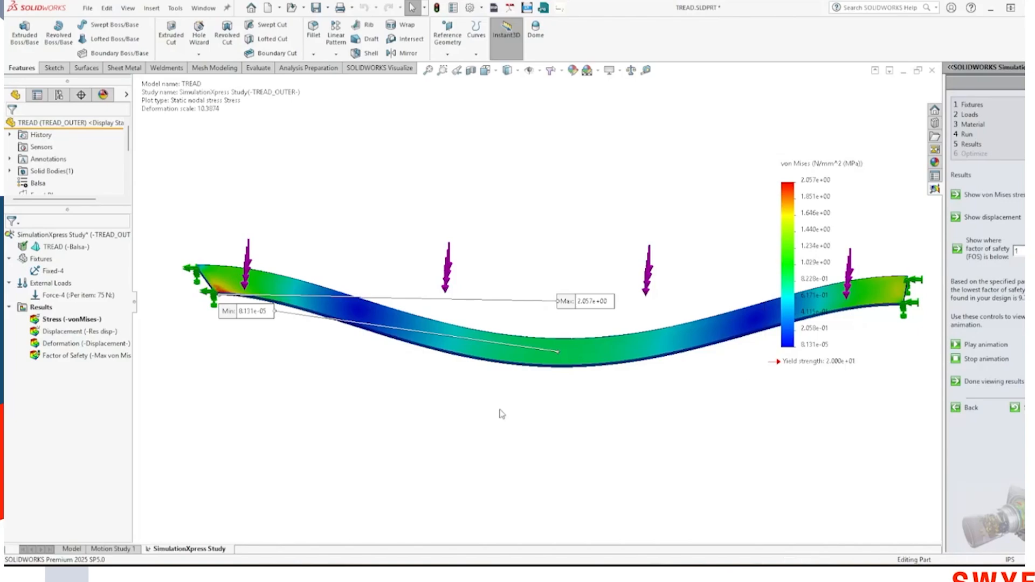
left_click_drag(564, 302, 254, 236)
middle_click_drag(550, 286, 381, 366)
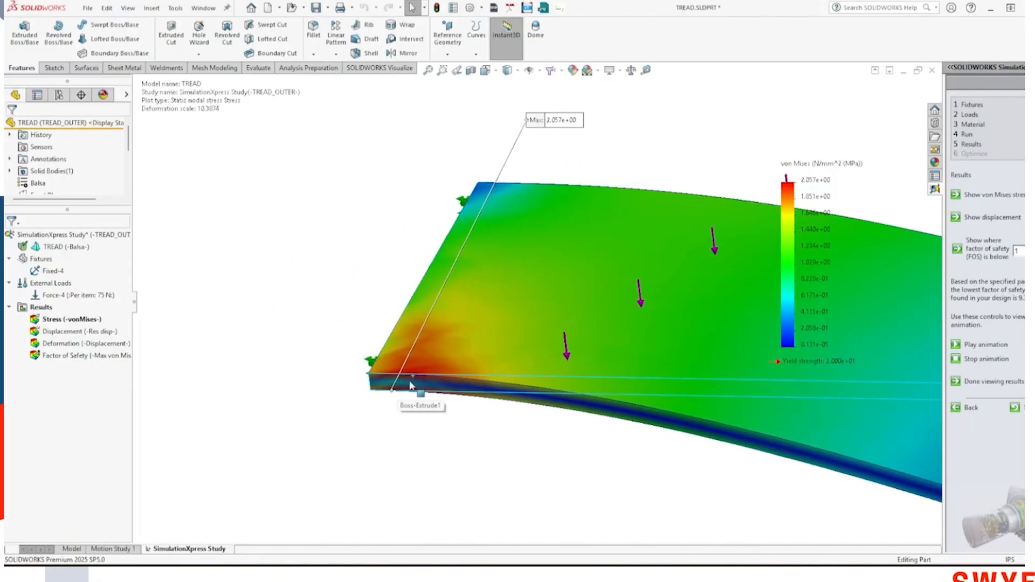
middle_click_drag(509, 321, 487, 320)
key("Left")
key("Left")
key("Left")
key("Left")
key("Left")
key("Left")
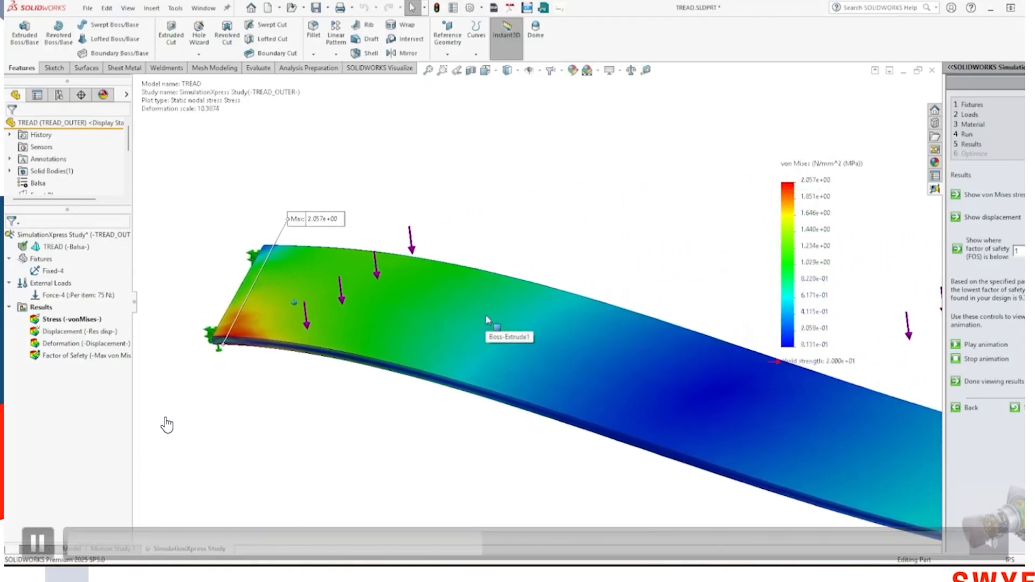
key("Left")
key("Left")
key("Left")
key("Left")
key("Left")
key("Left")
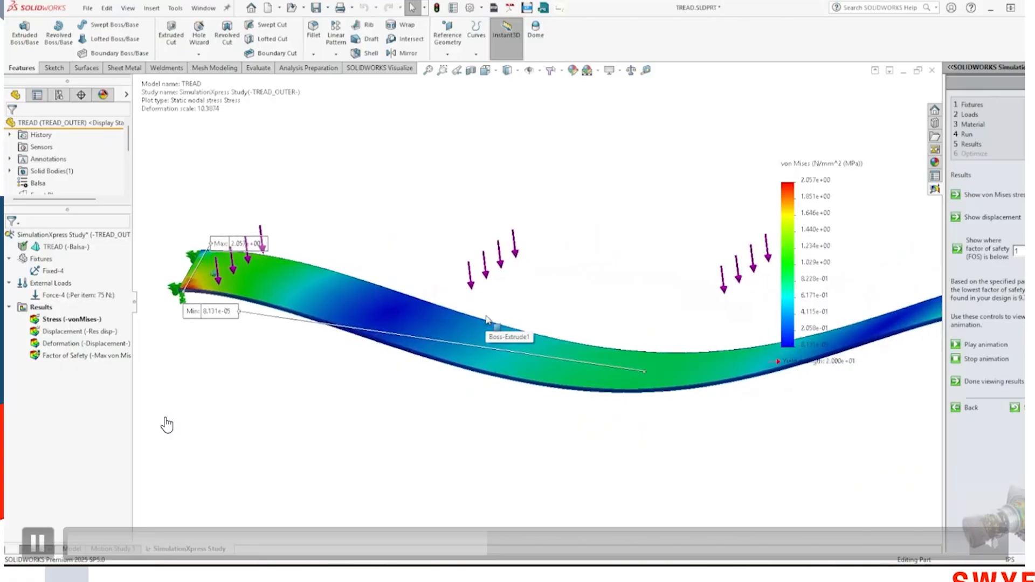
Review the displacement, deformation and factor of safety plots, moving the maximum label off the tread.
middle_click_drag(503, 414, 478, 443)
double_click(81, 331)
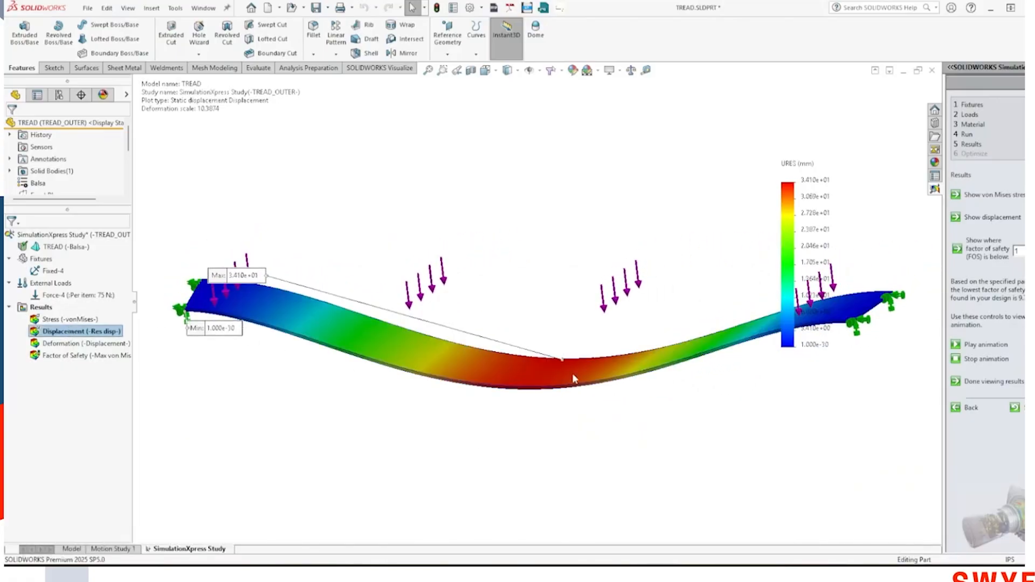
double_click(101, 346)
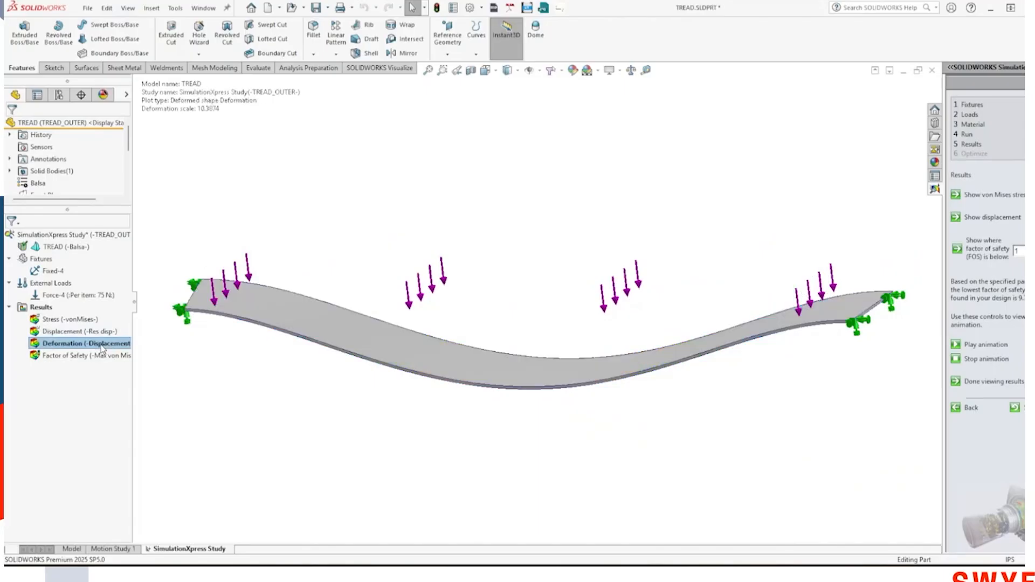
double_click(97, 356)
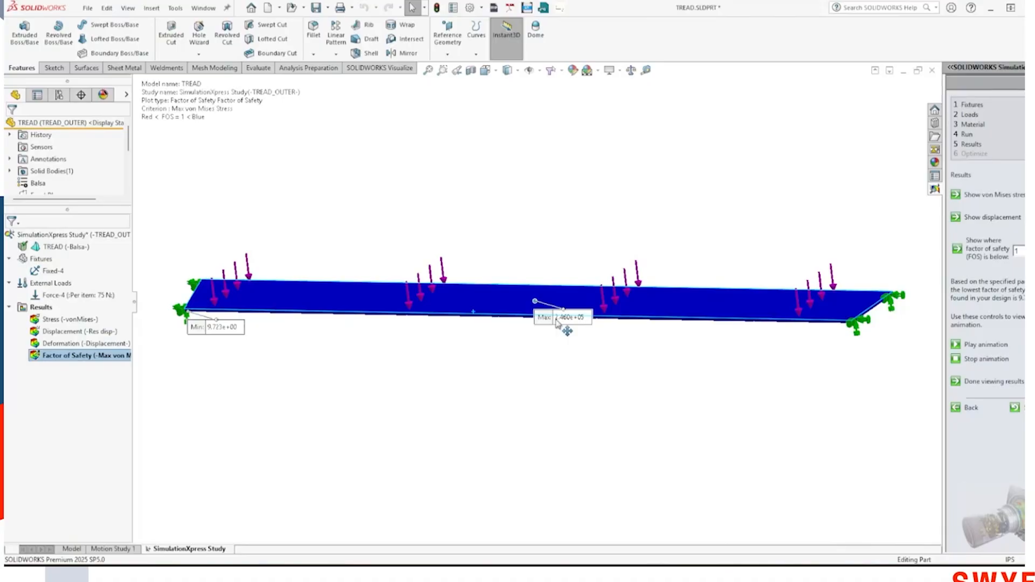
left_click_drag(576, 321, 579, 335)
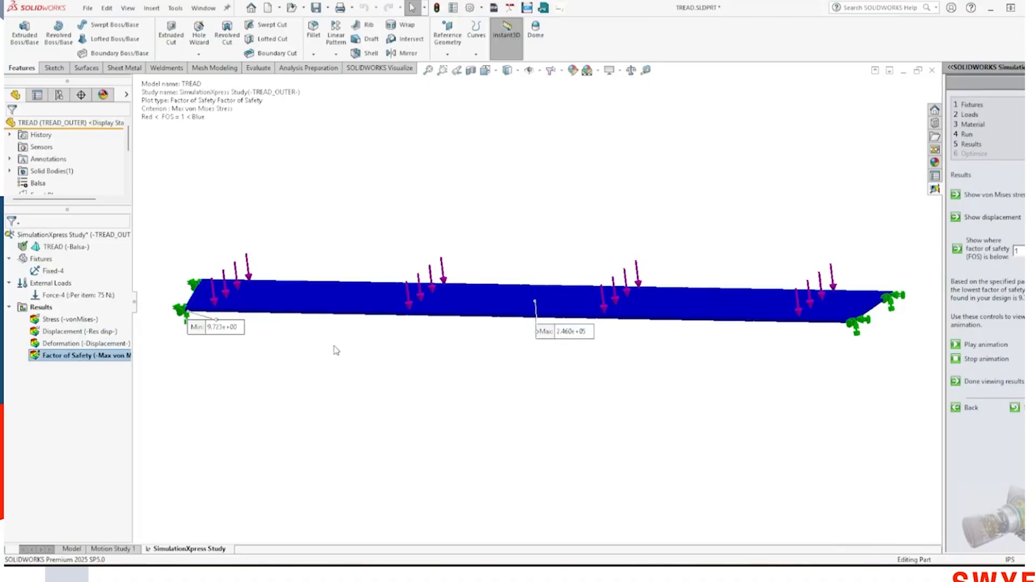
Show where the tread's factor of safety is below 10 and examine the critical area at the fixed corner.
scroll(252, 346, "down", 5)
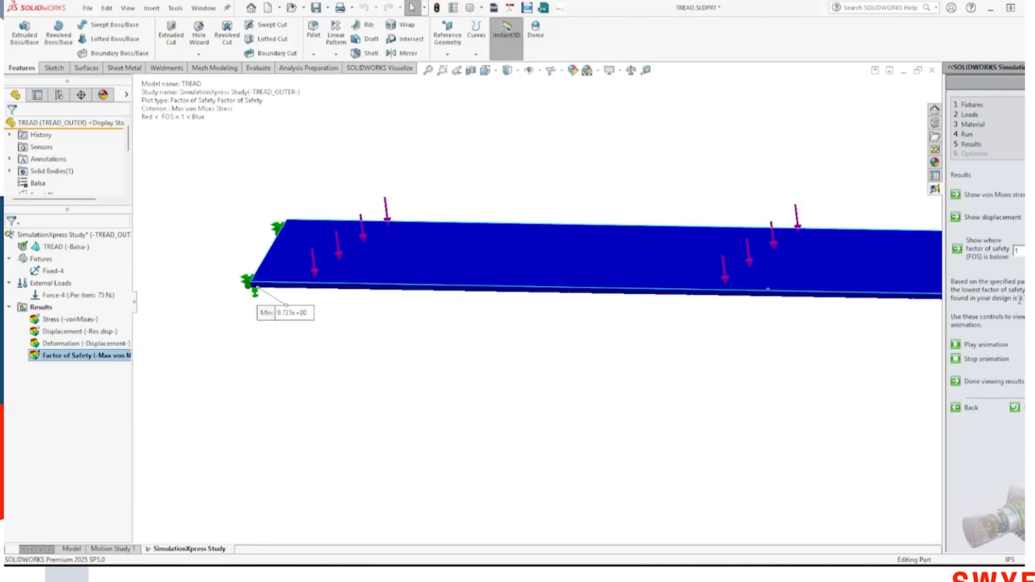
left_click(997, 250)
scroll(441, 318, "down", 5)
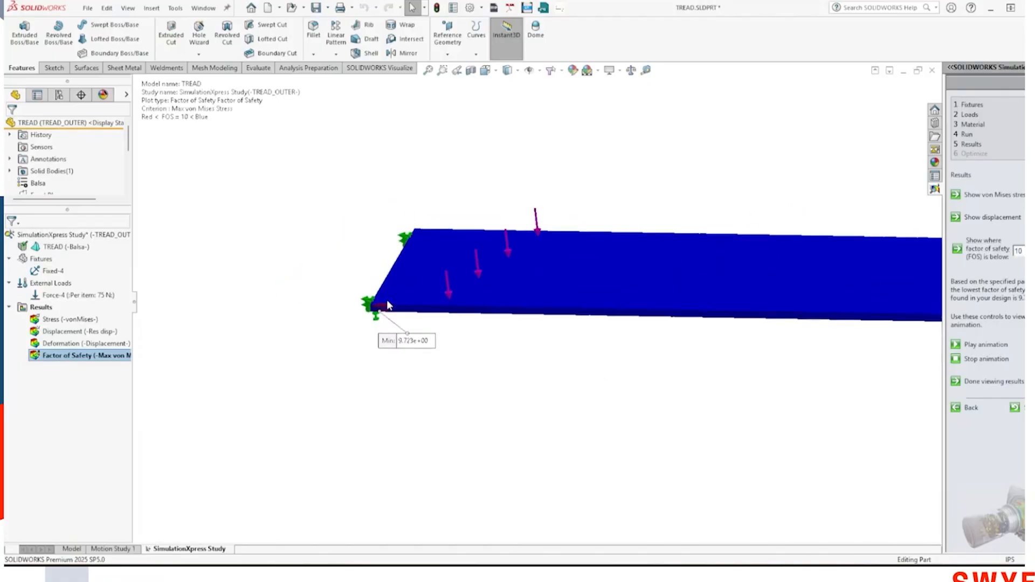
scroll(441, 329, "down", 2)
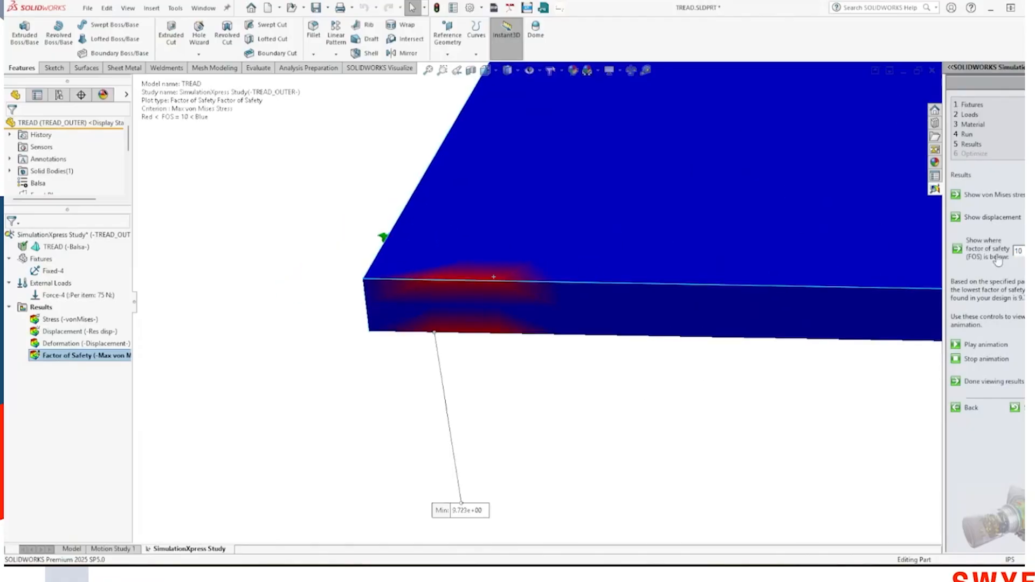
left_click(1016, 252)
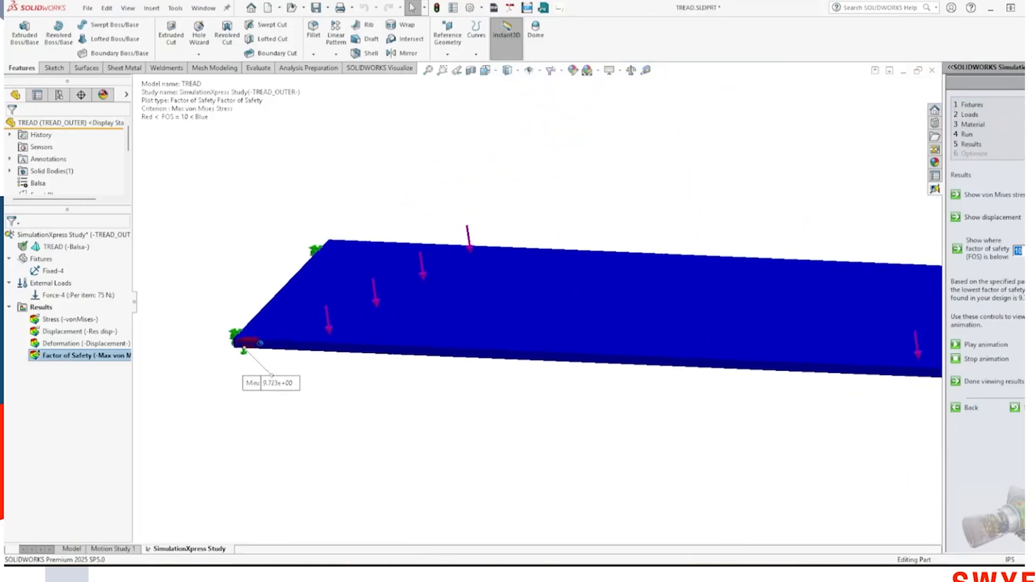
left_click(563, 311)
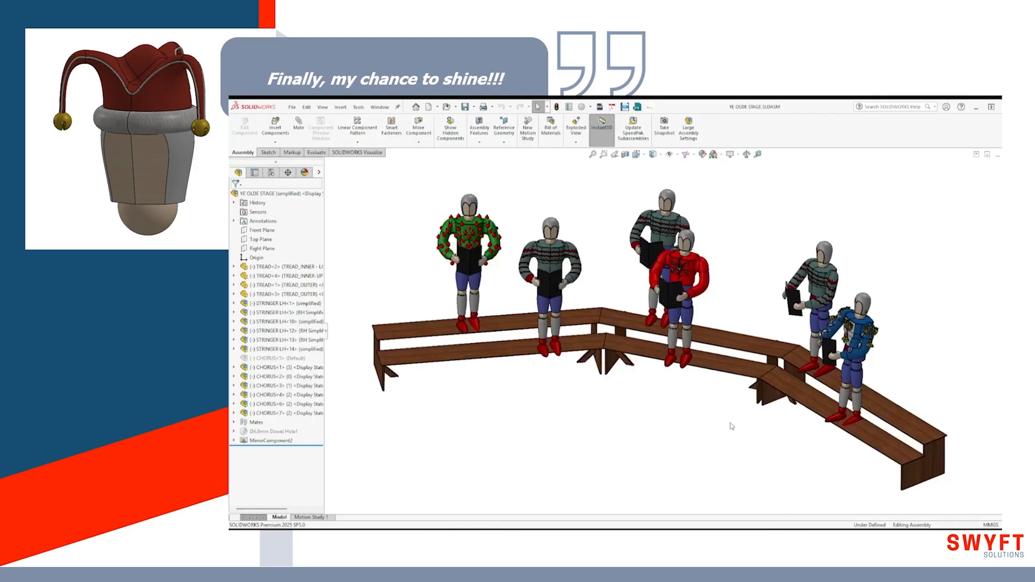
Split the outer tread's face with its circle sketch using Split Line while editing in the stage assembly, and return to the assembly.
right_click(811, 391)
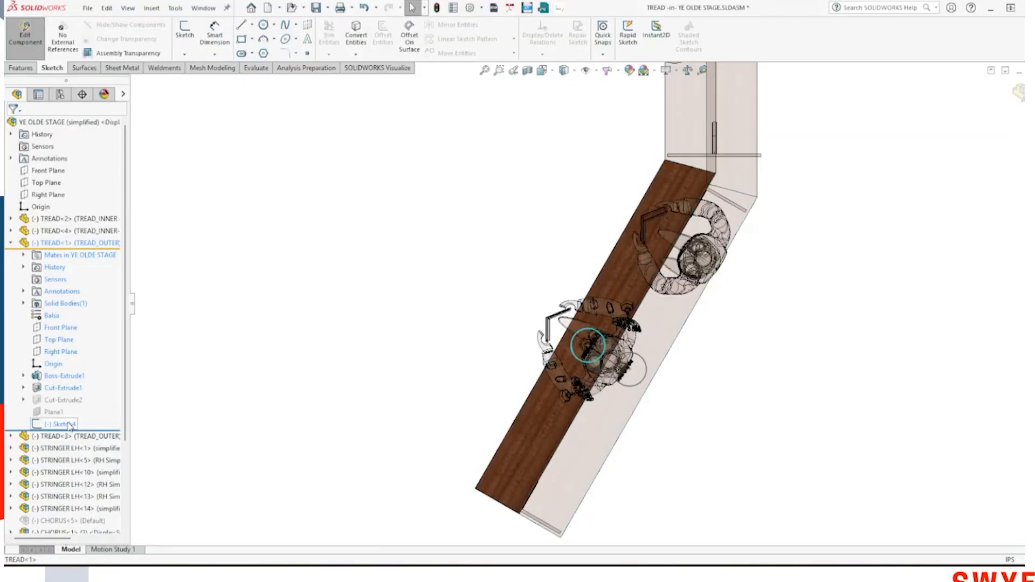
left_click(64, 425)
left_click(22, 68)
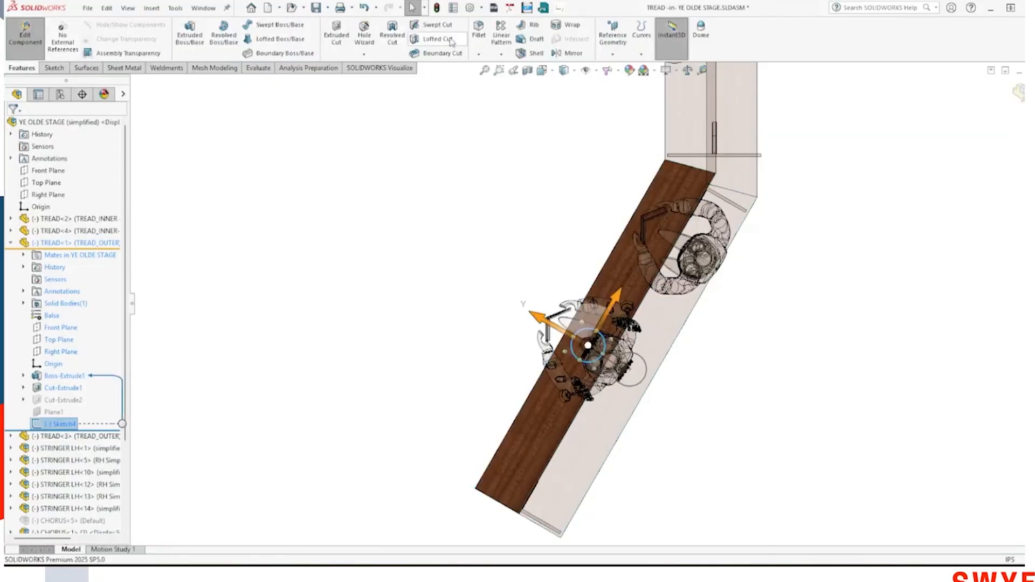
left_click(641, 54)
left_click(645, 64)
left_click(537, 449)
right_click(537, 449)
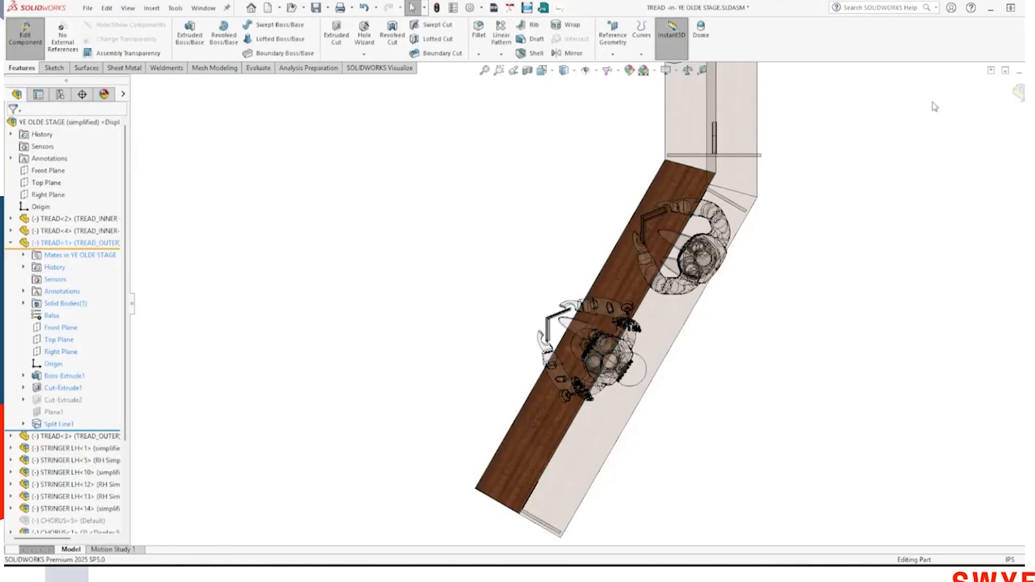
left_click(1018, 92)
Open the outer tread as a separate part and check the circular face made by the split line.
right_click(525, 435)
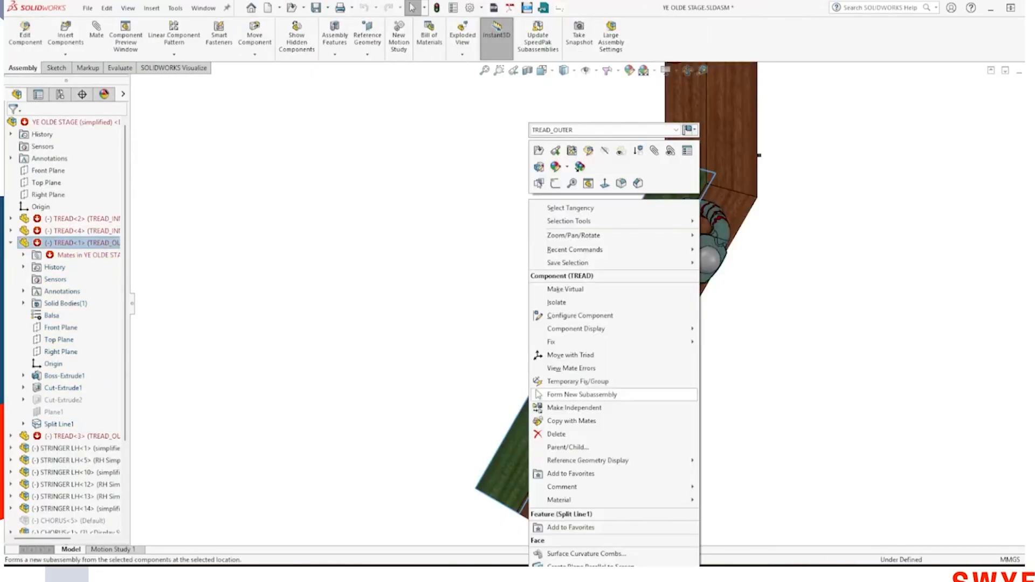
left_click(546, 150)
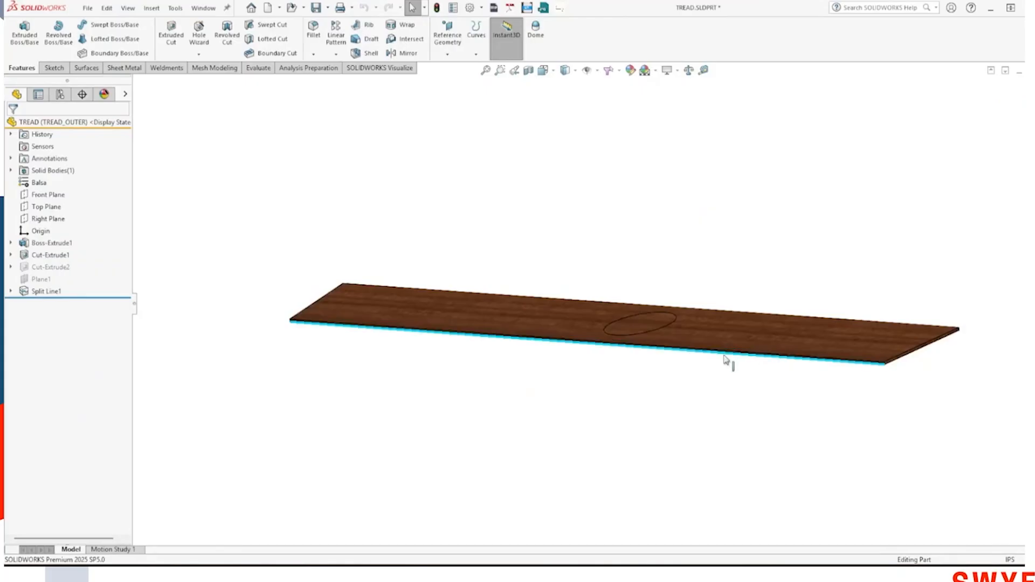
left_click(637, 326)
left_click(702, 335)
left_click(654, 321)
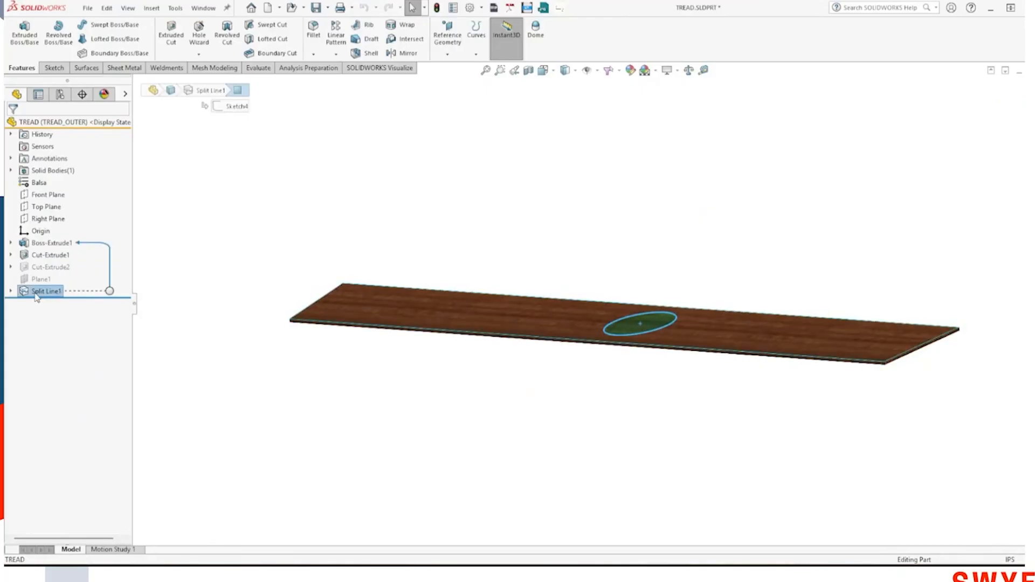
left_click(437, 261)
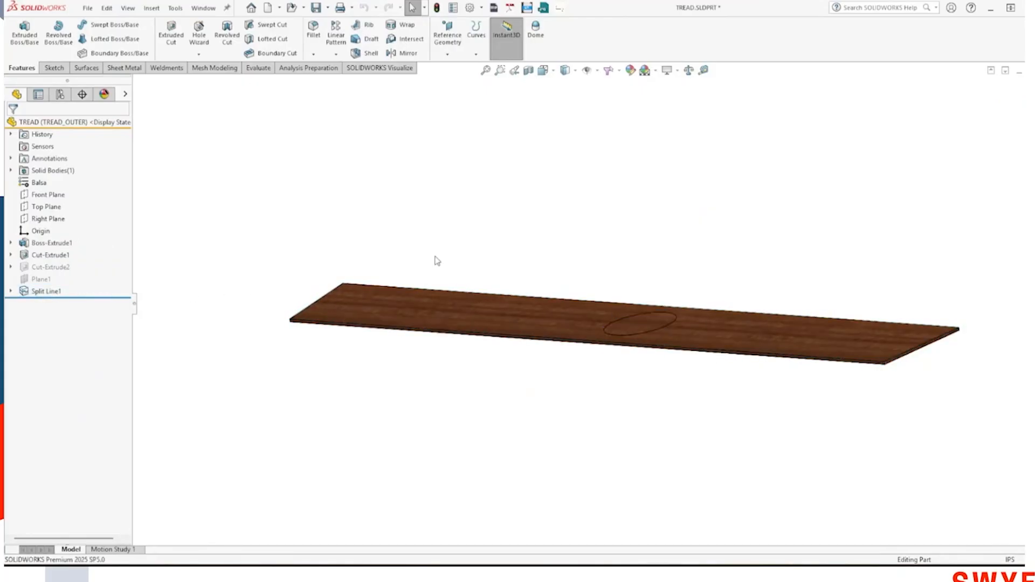
Launch SimulationXpress on the split tread and start over, permanently deleting the existing study setup and results.
left_click(174, 8)
mouse_move(205, 40)
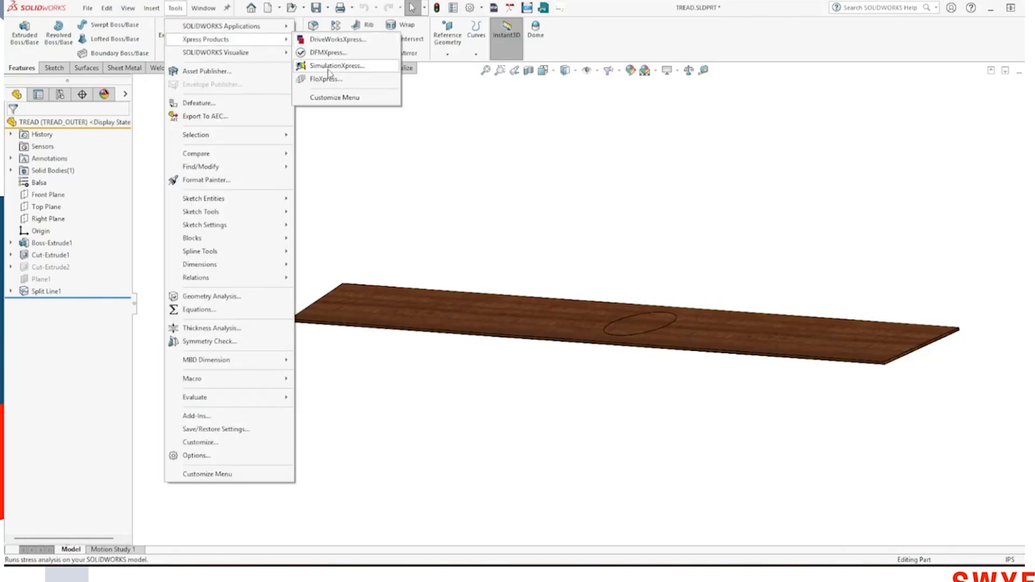
left_click(330, 67)
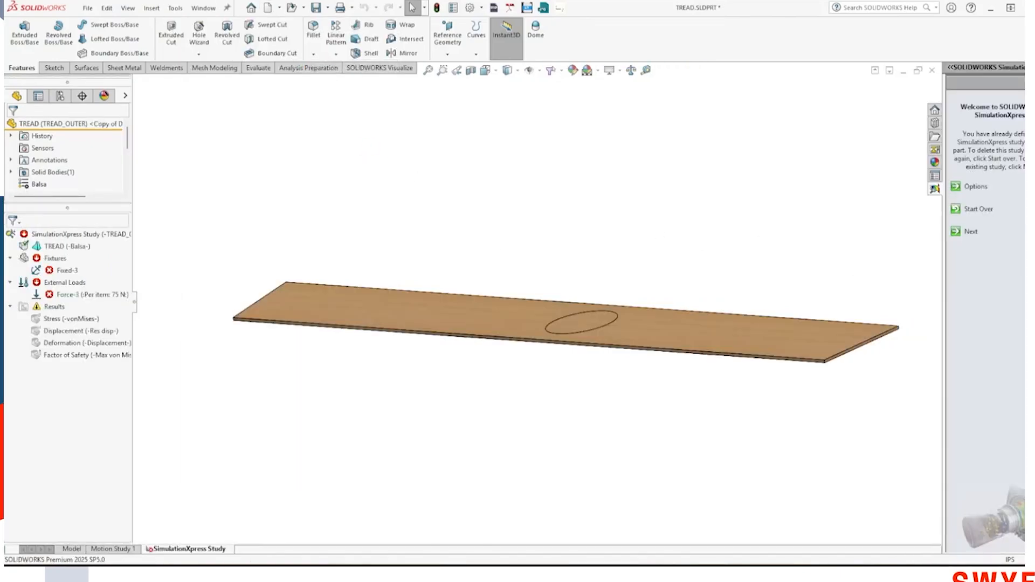
left_click(976, 211)
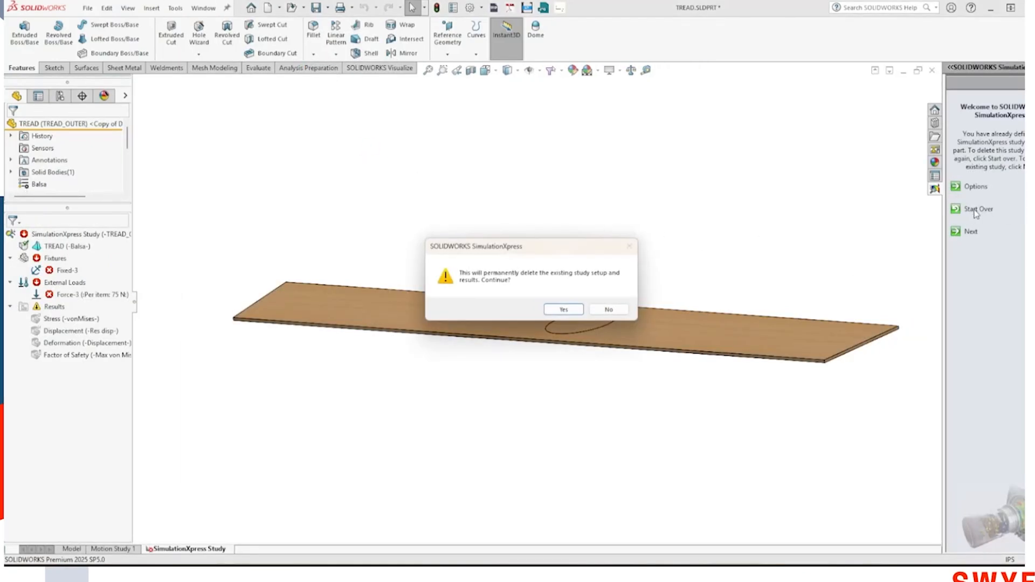
left_click(574, 314)
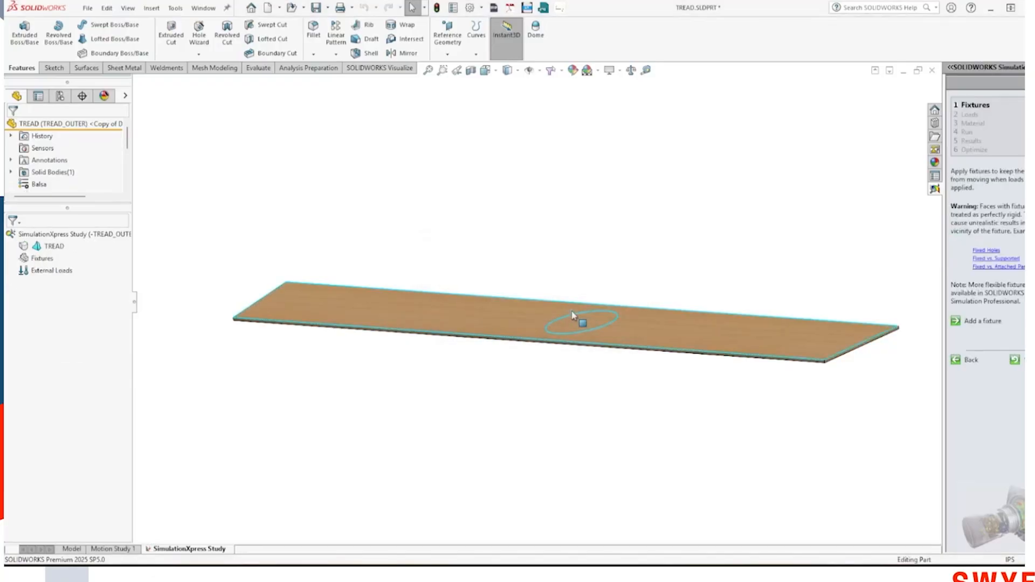
Add a fixed geometry fixture to both short end faces of the split tread.
left_click(979, 326)
left_click(846, 354)
middle_click_drag(343, 309, 425, 377)
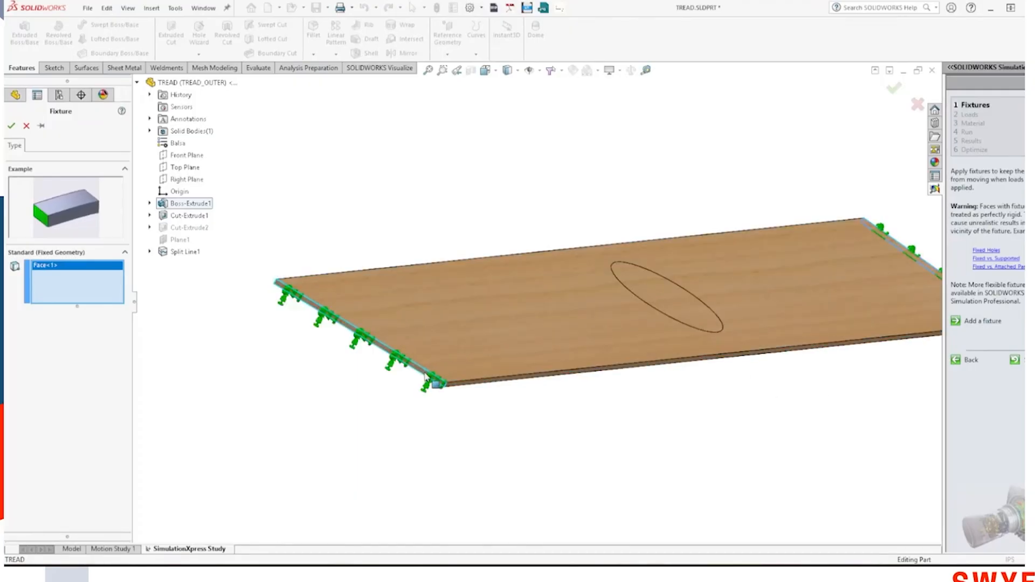
left_click(429, 375)
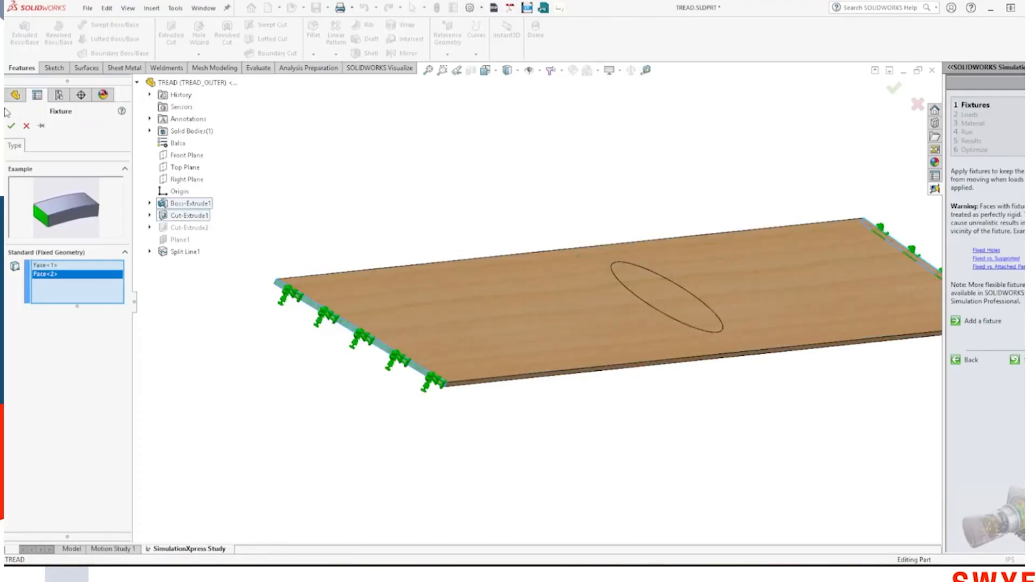
left_click(12, 126)
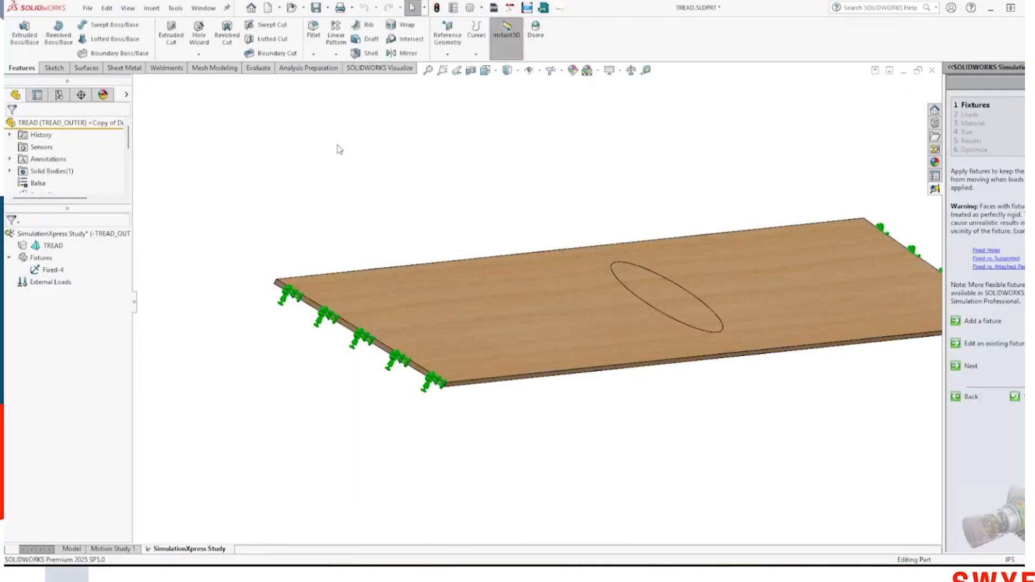
Apply a normal force of 75 N per item to the circular split face together with the two selected end faces.
left_click(971, 366)
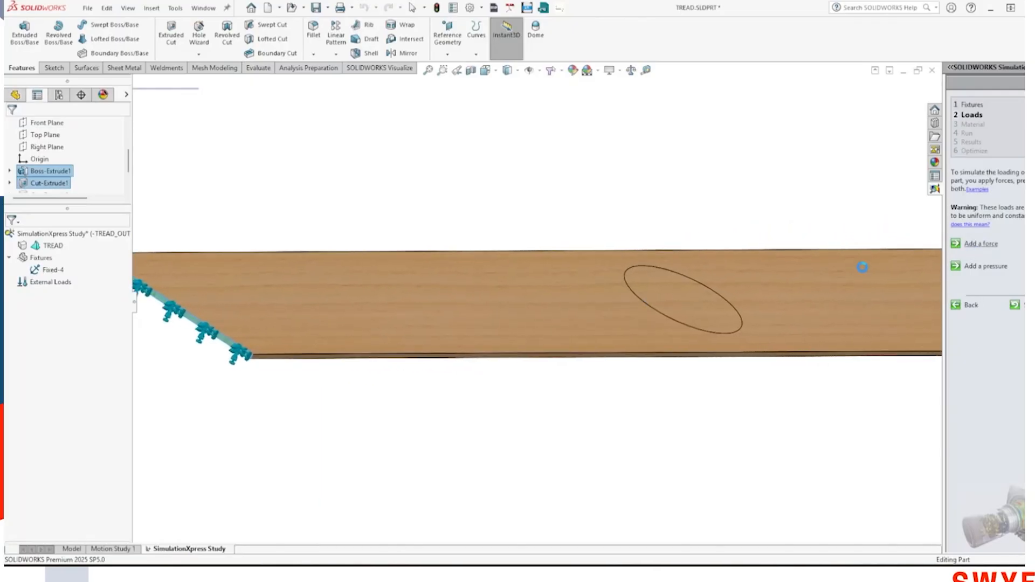
left_click(700, 308)
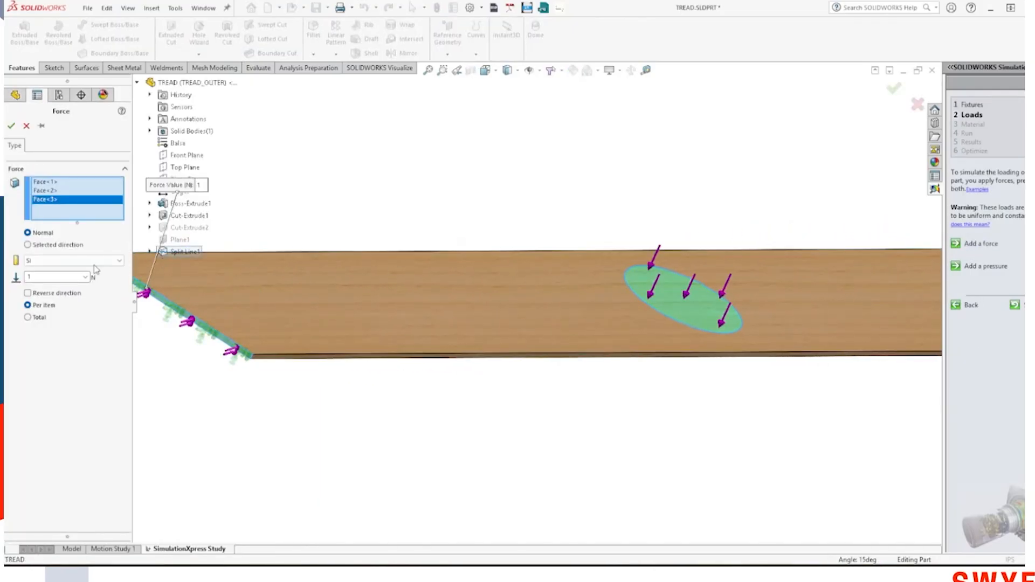
type("75")
key("f")
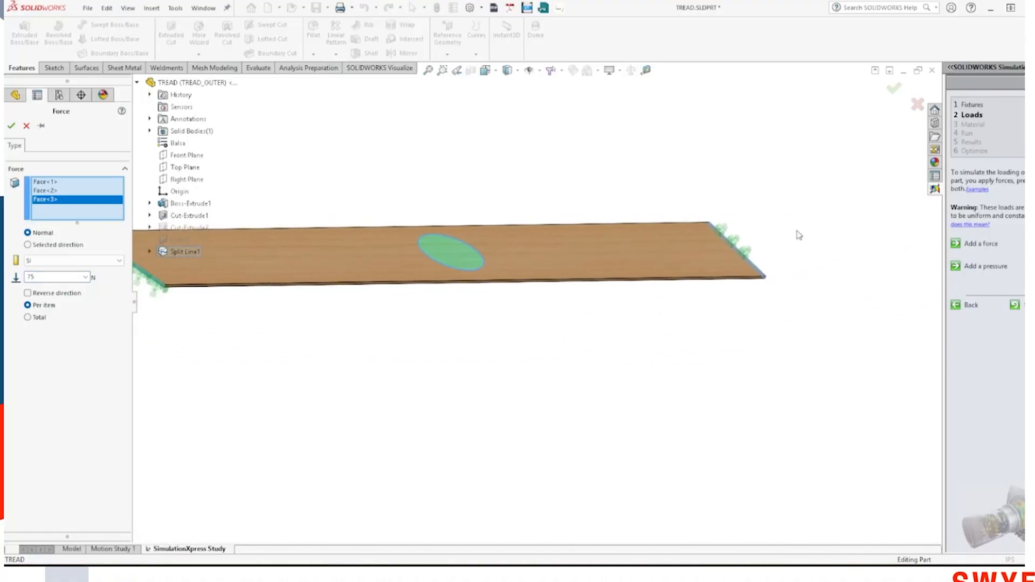
left_click(10, 127)
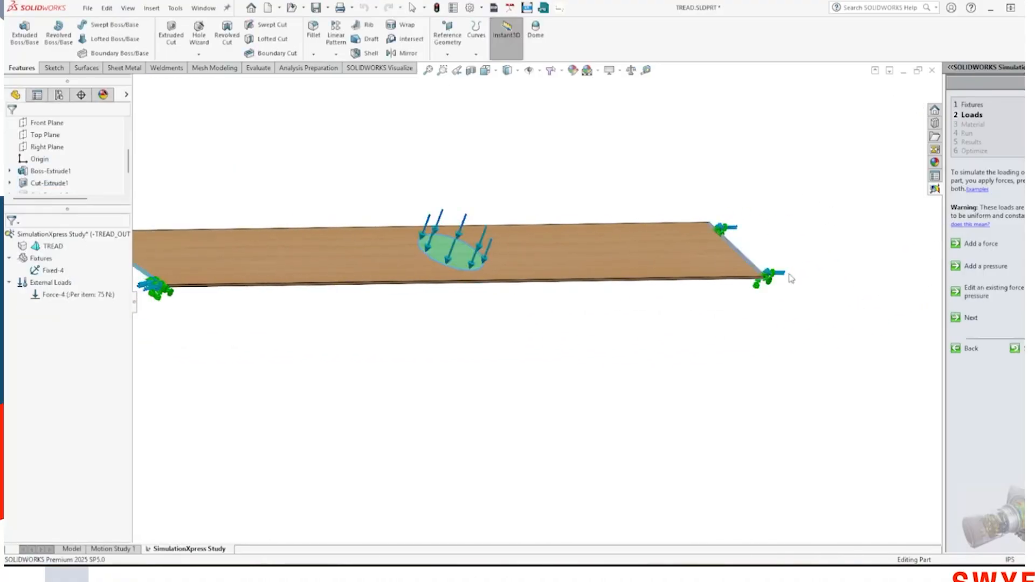
Assign Balsa from the Woods category as the study material for the tread.
left_click(972, 318)
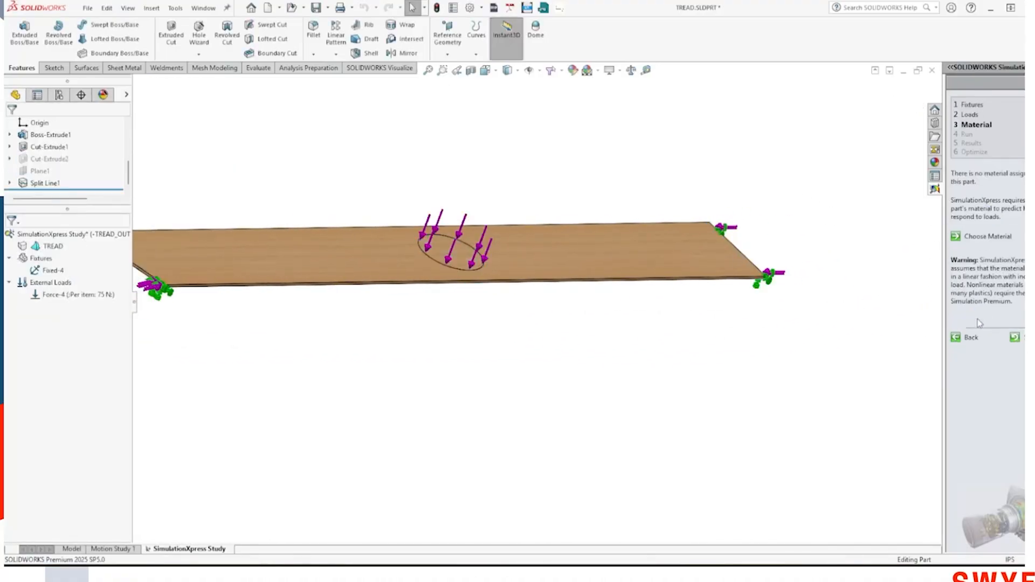
left_click(982, 238)
scroll(86, 265, "down", 10)
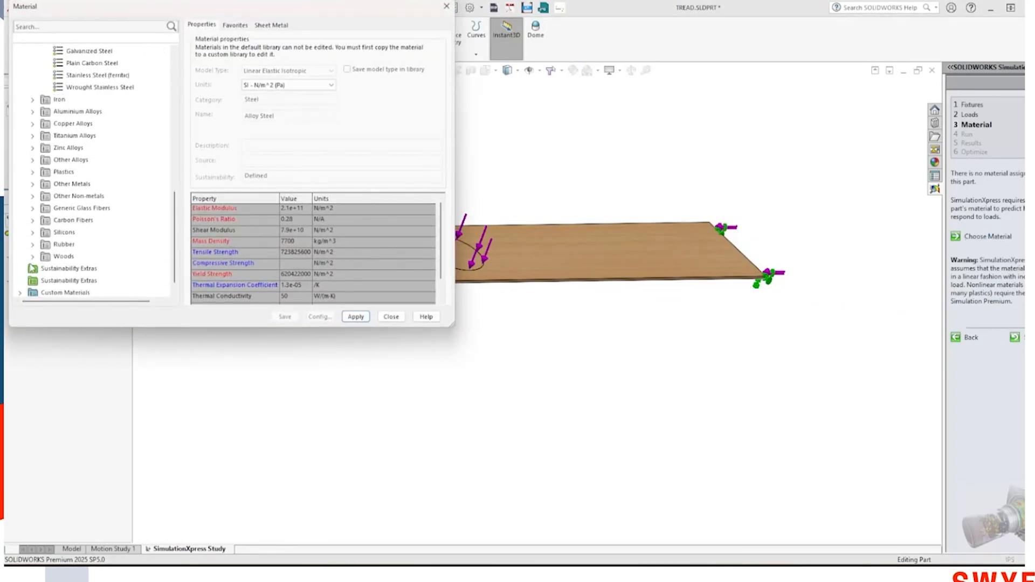
left_click(33, 256)
left_click(72, 196)
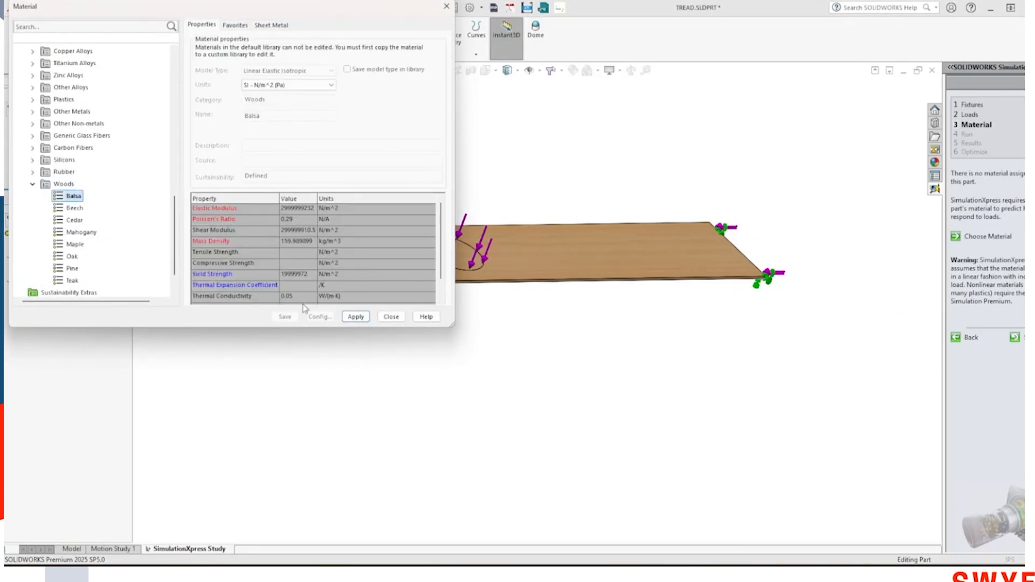
left_click(356, 317)
left_click(391, 317)
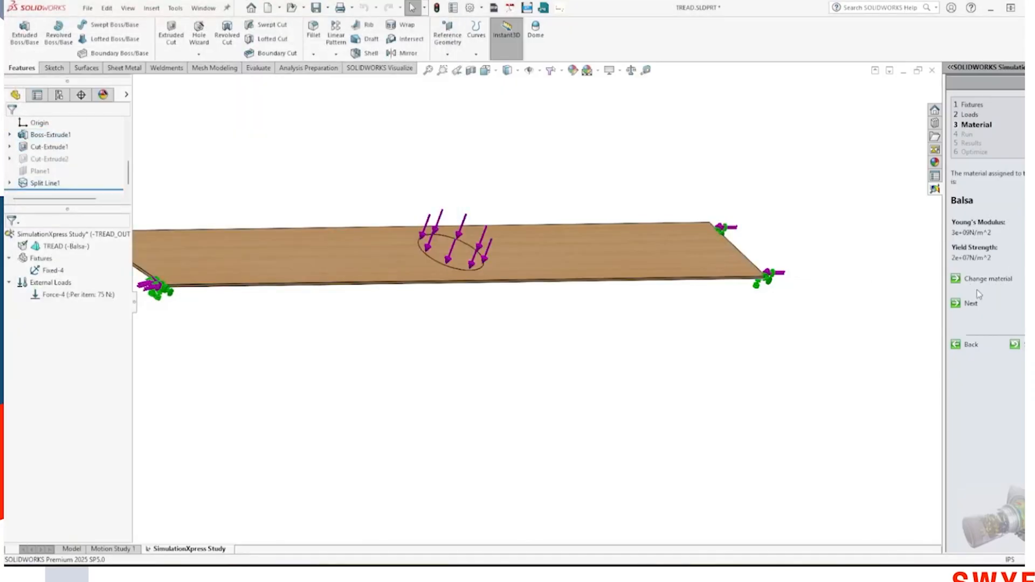
Mesh the tread with a density near the fine end, run the simulation and accept the deformation as expected.
left_click(972, 304)
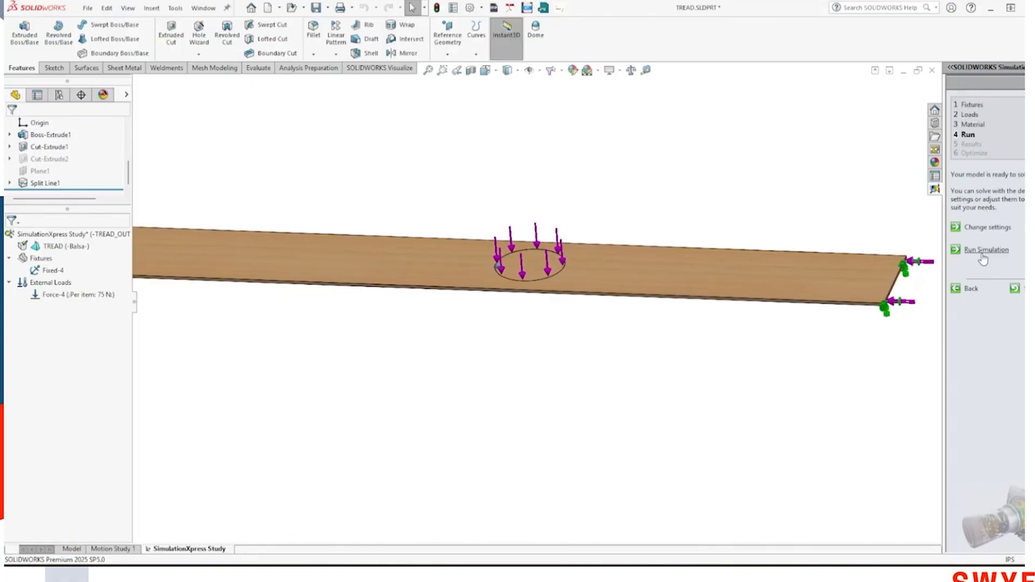
left_click(956, 227)
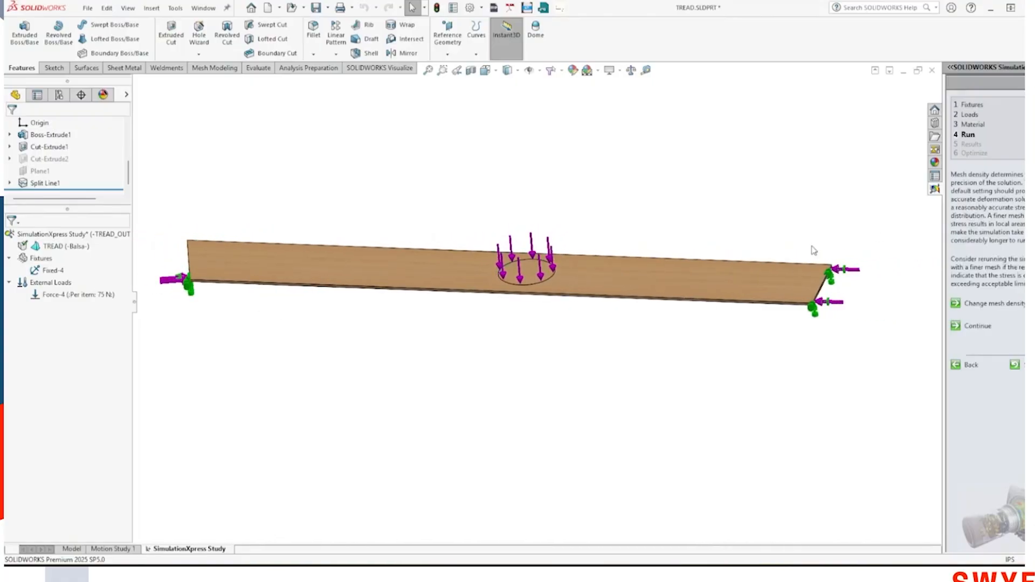
left_click(995, 305)
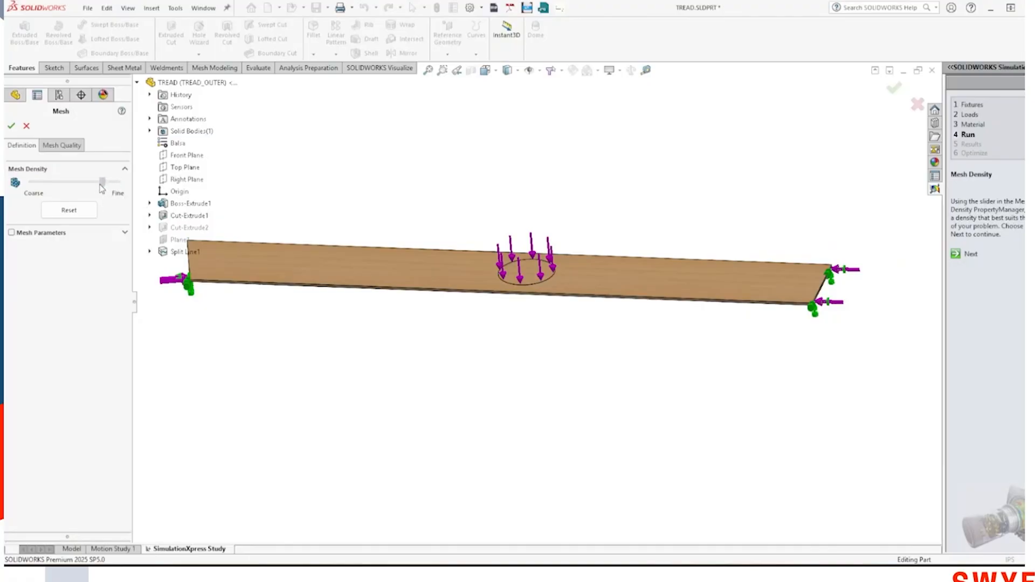
left_click(12, 127)
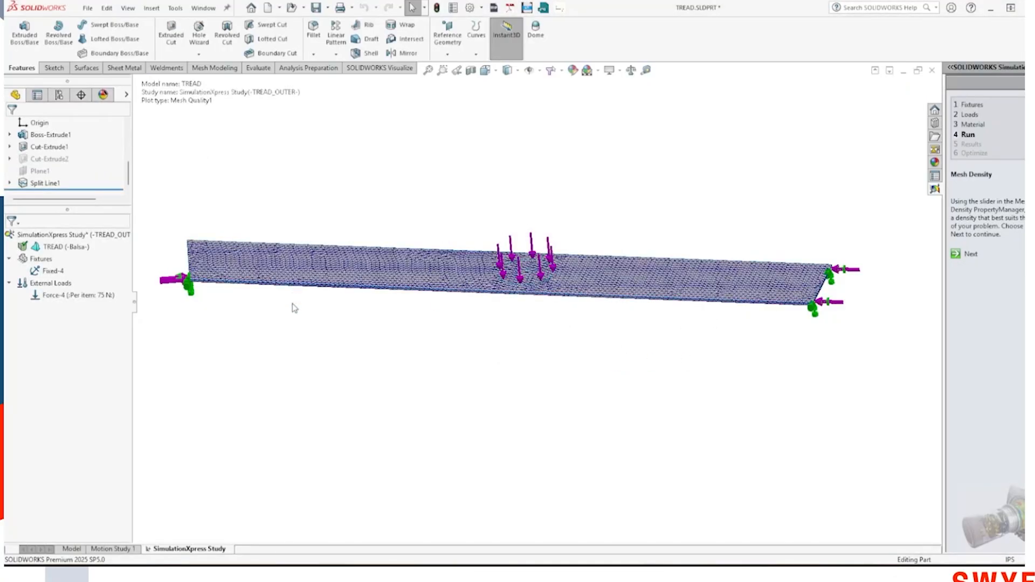
left_click(969, 255)
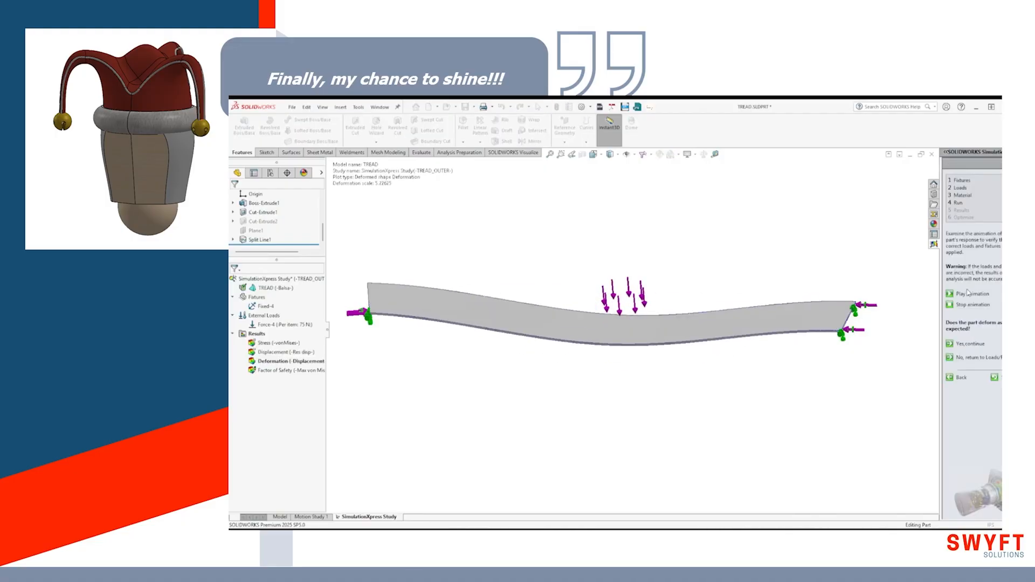
left_click(972, 344)
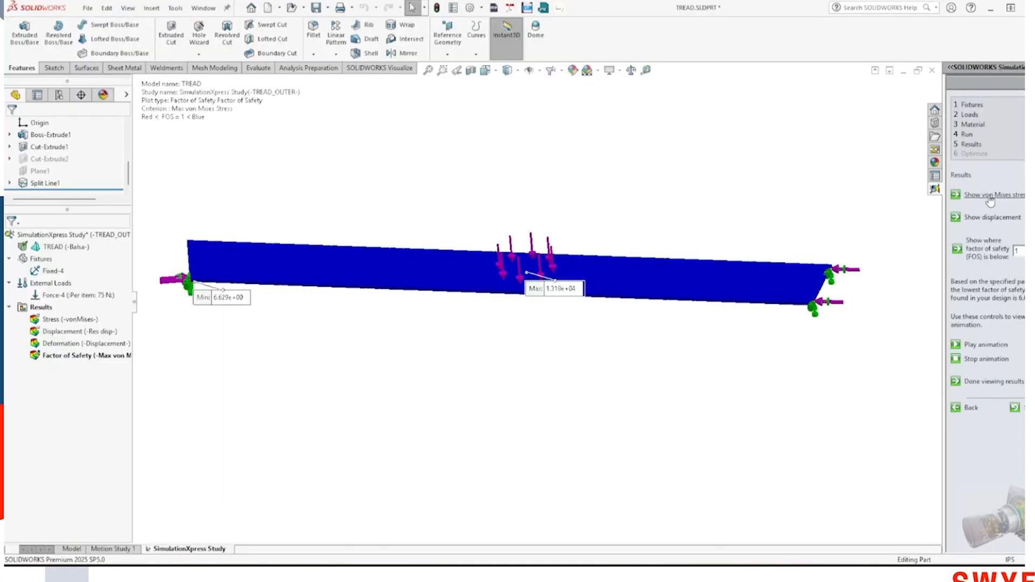
Show the tread's von Mises stress plot and move its maximum and minimum callouts clear of the deformed shape.
left_click(989, 198)
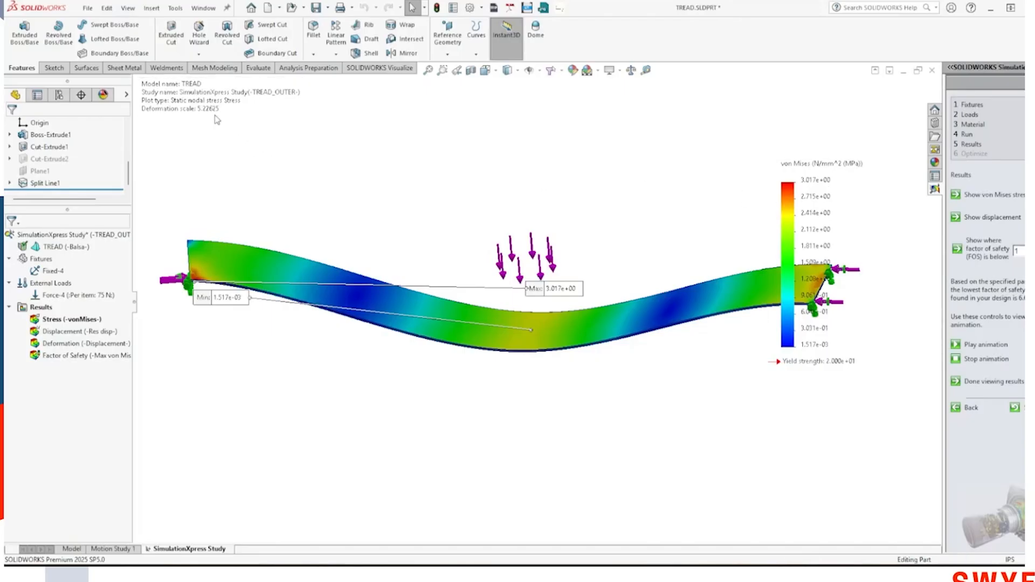
left_click_drag(561, 292, 301, 199)
left_click_drag(225, 310, 627, 396)
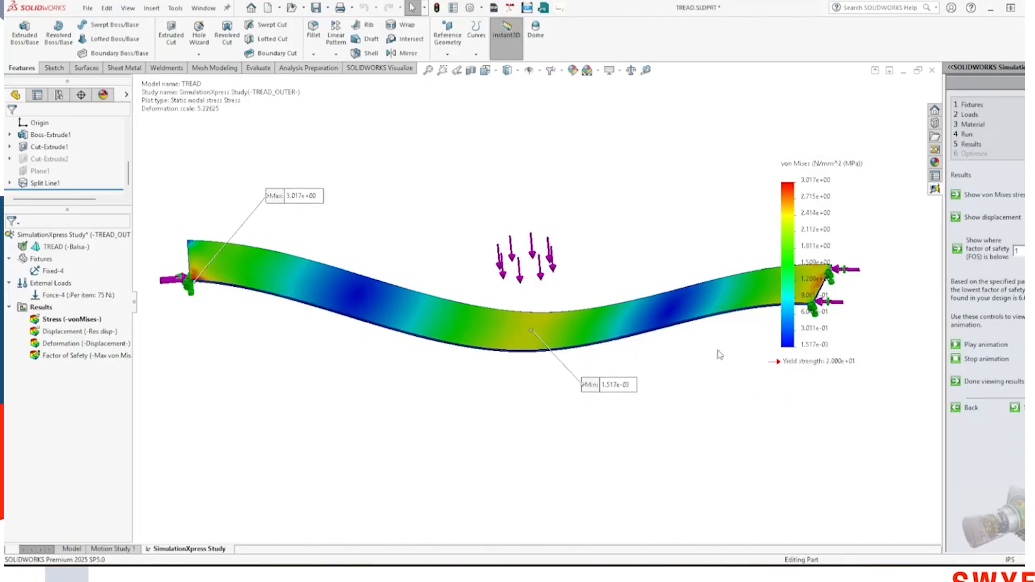
Examine where the maximum and minimum stress callouts point, at the tread's fixed end and near mid-span.
scroll(178, 279, "down", 10)
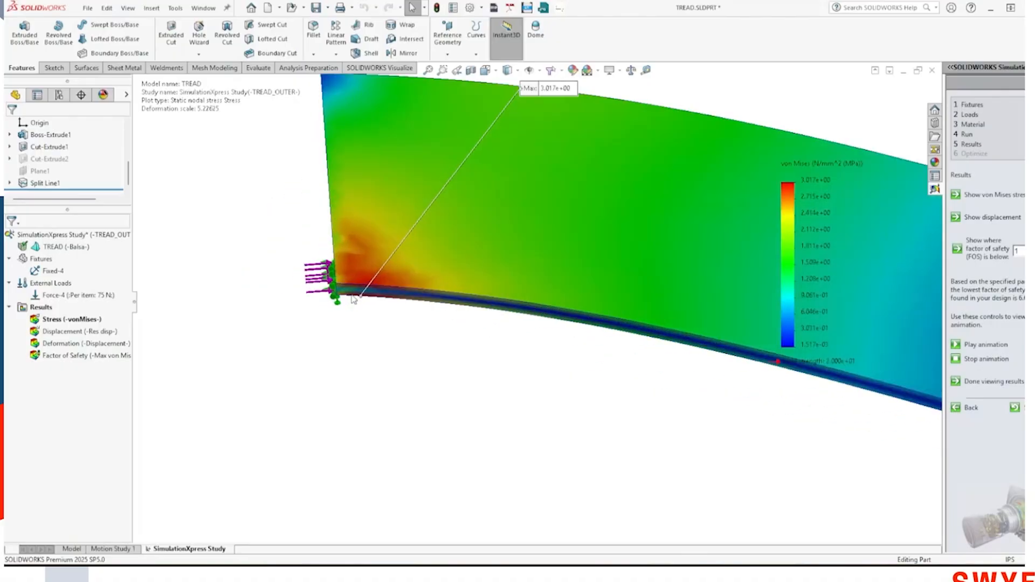
scroll(409, 297, "down", 2)
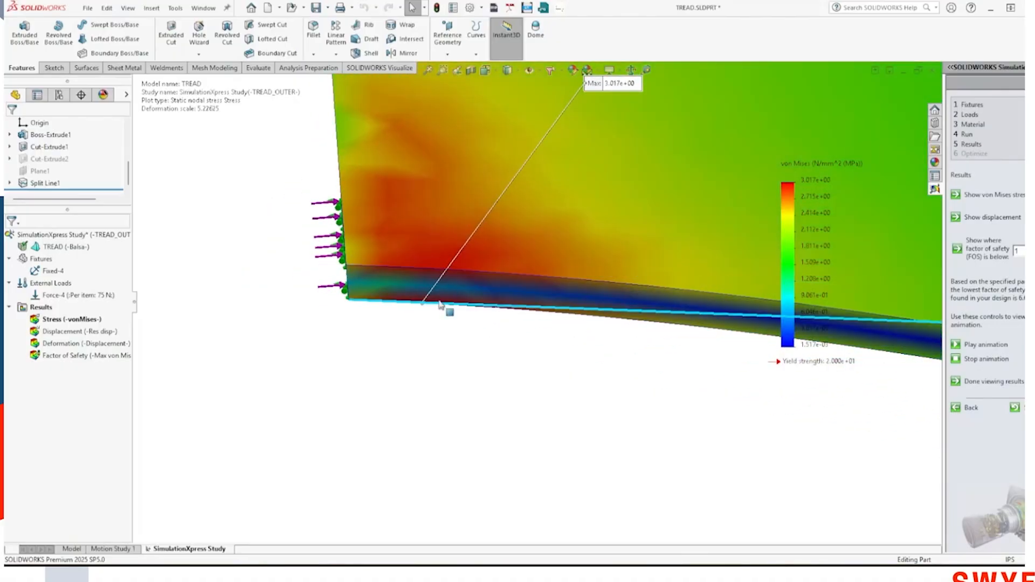
scroll(435, 304, "up", 8)
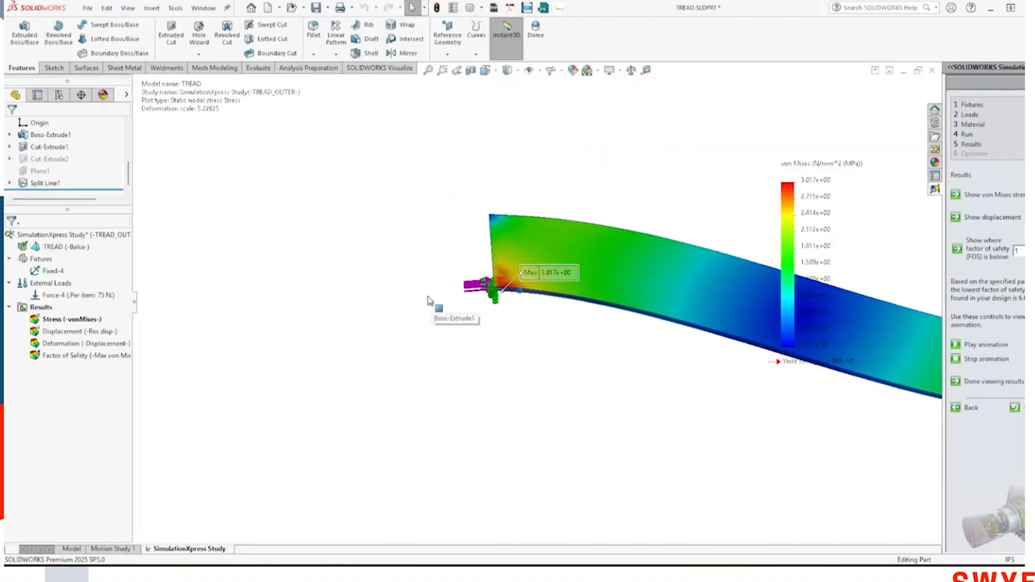
scroll(430, 296, "up", 2)
scroll(607, 321, "down", 8)
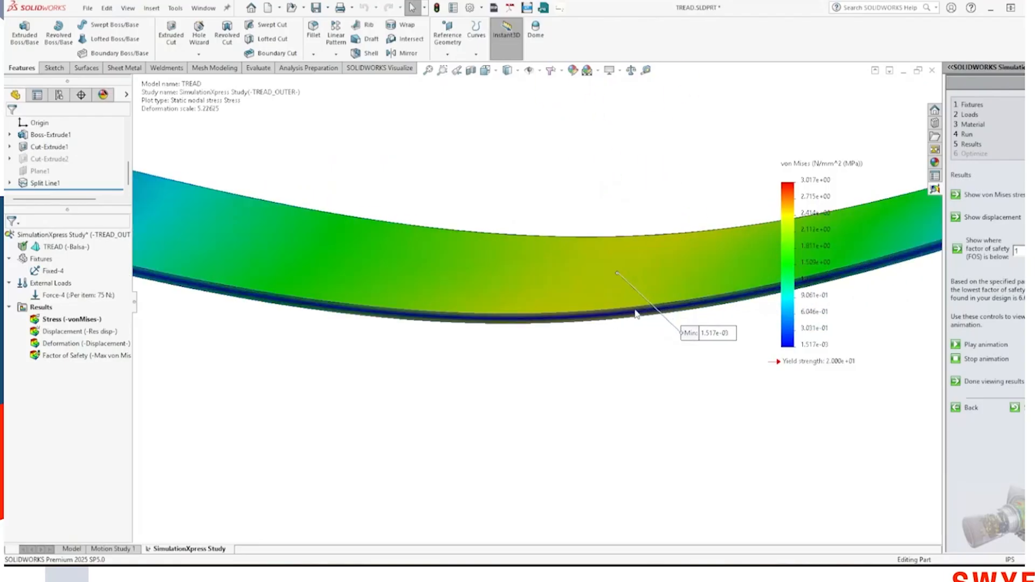
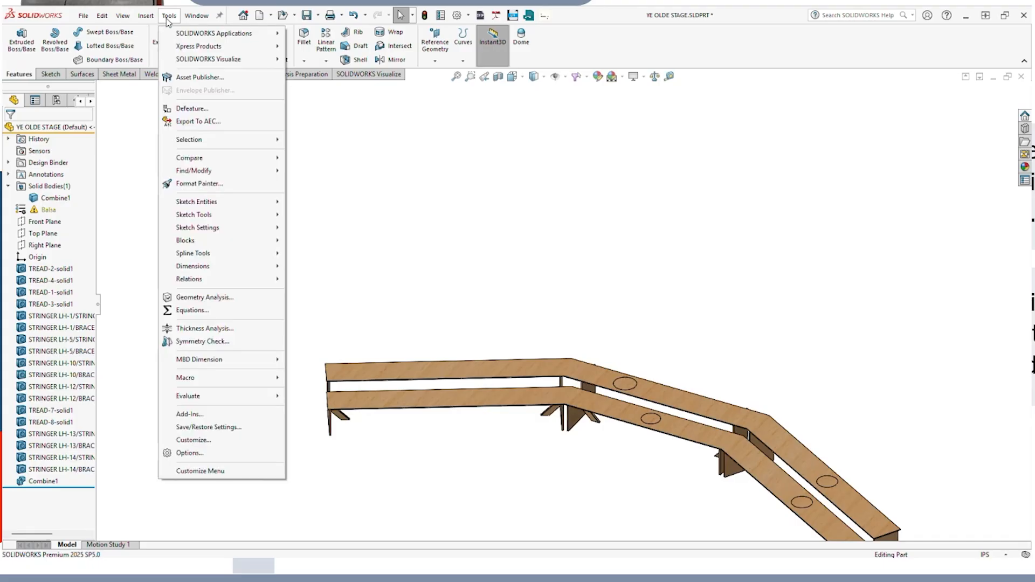
Launch SimulationXpress on the combined YE OLDE STAGE part and proceed to its fixtures stage.
mouse_move(226, 33)
left_click(321, 74)
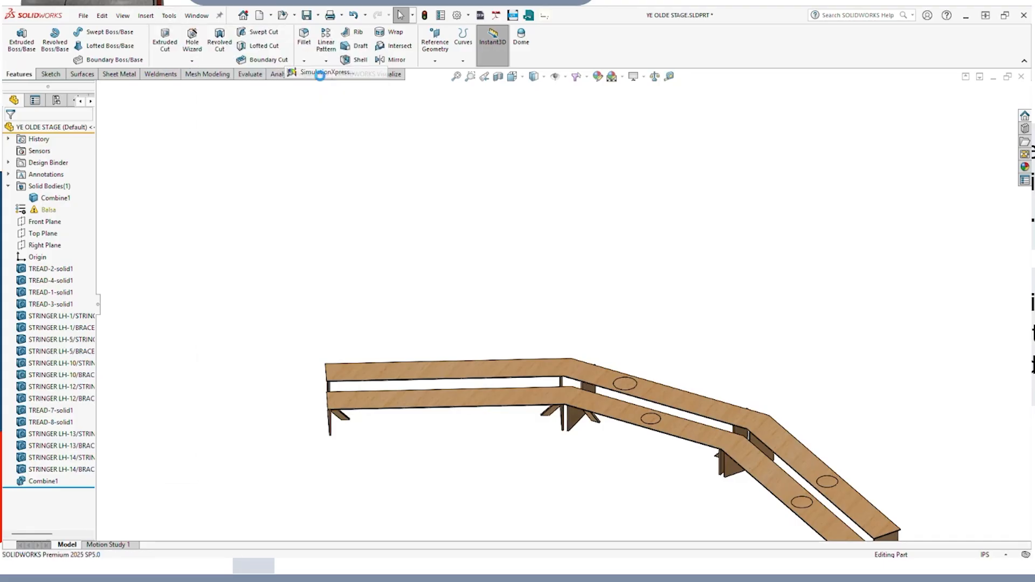
left_click(947, 435)
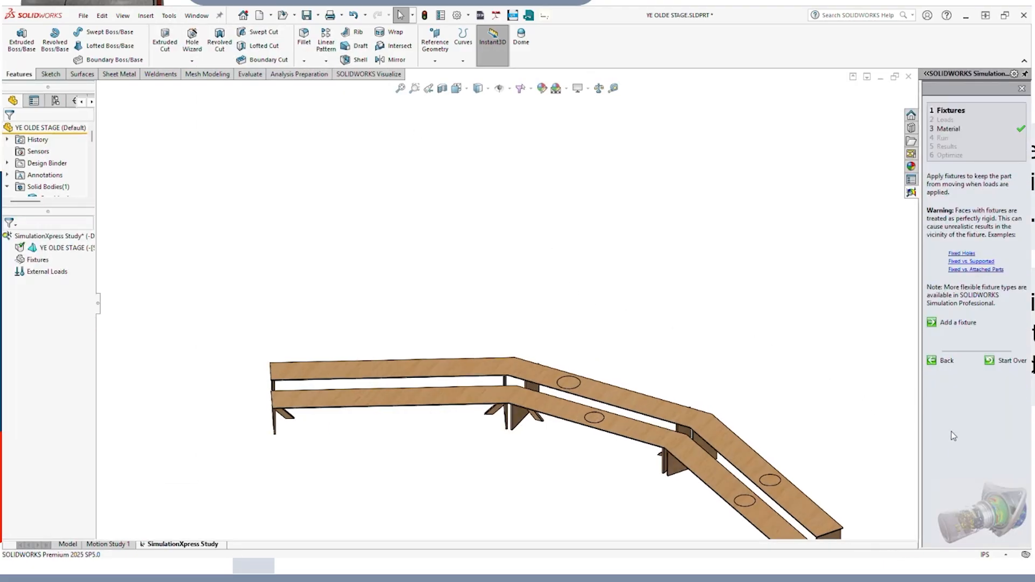
Add a fixed geometry fixture to the floor-contact faces under the stage's stringers and braces.
left_click(947, 326)
scroll(739, 316, "up", 3)
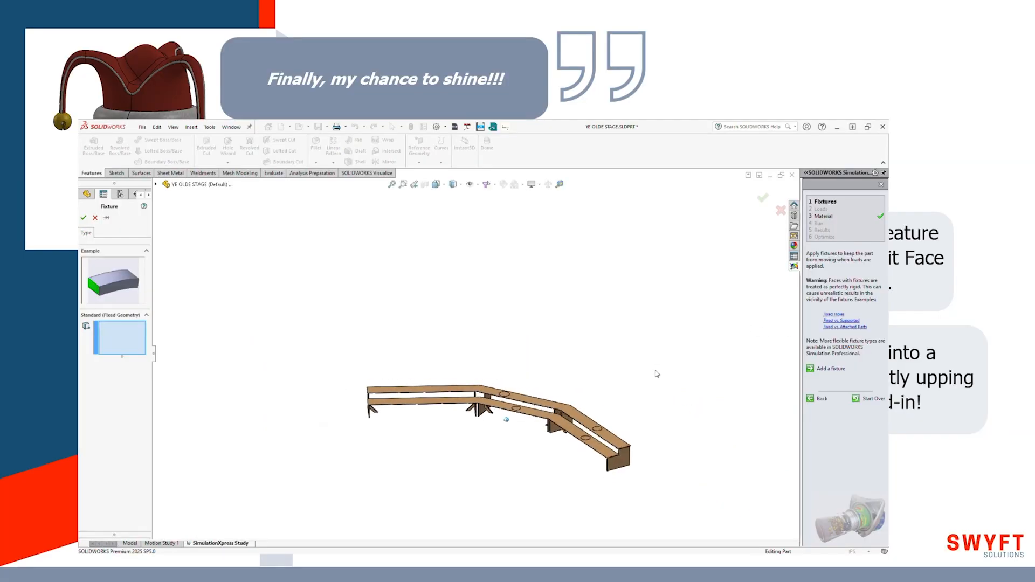
middle_click_drag(729, 431, 734, 312)
scroll(725, 309, "down", 6)
scroll(647, 360, "down", 3)
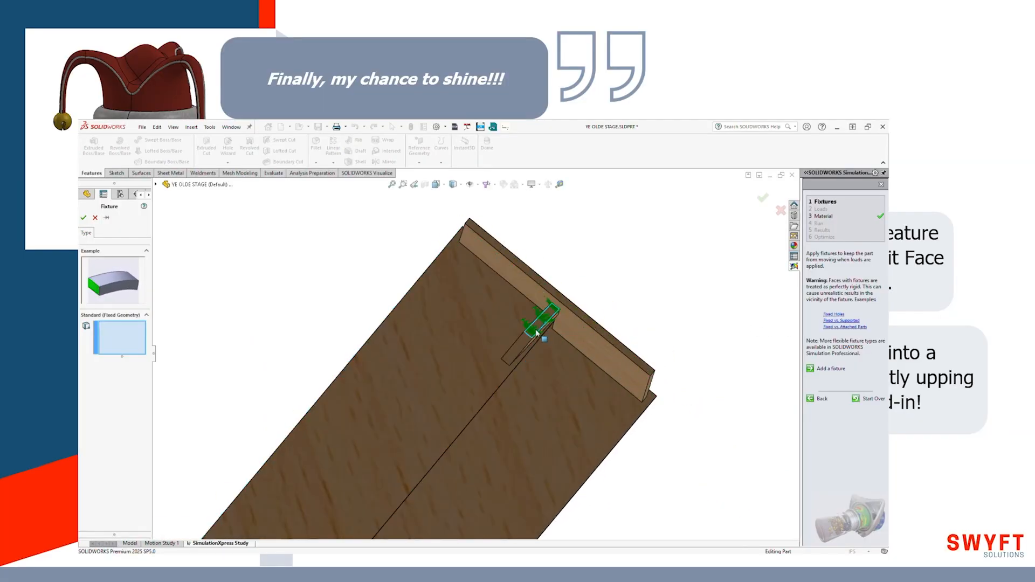
middle_click_drag(514, 340, 514, 287)
left_click(507, 287)
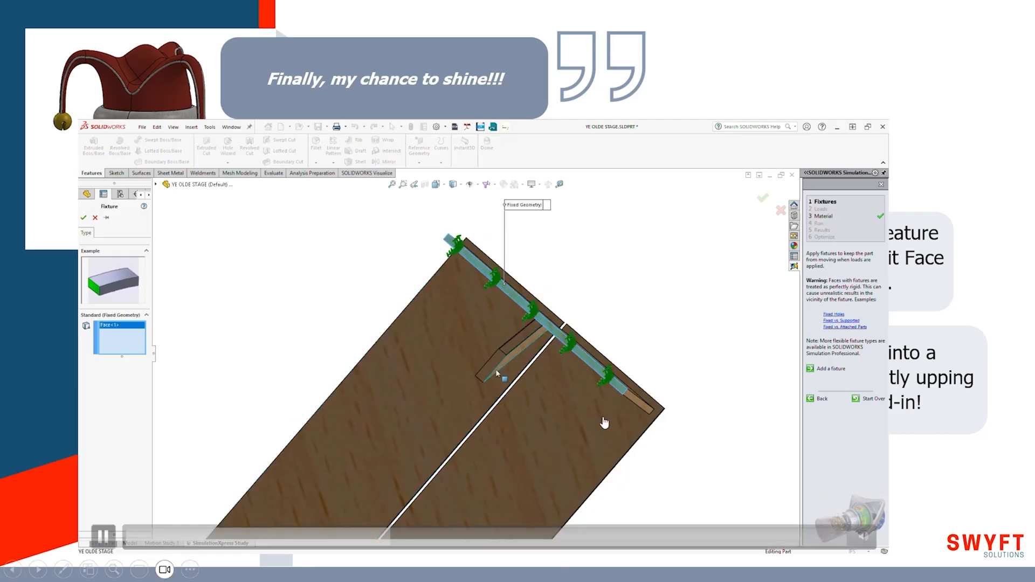
left_click(487, 370)
middle_click_drag(487, 370, 485, 369)
left_click_drag(398, 538, 420, 534)
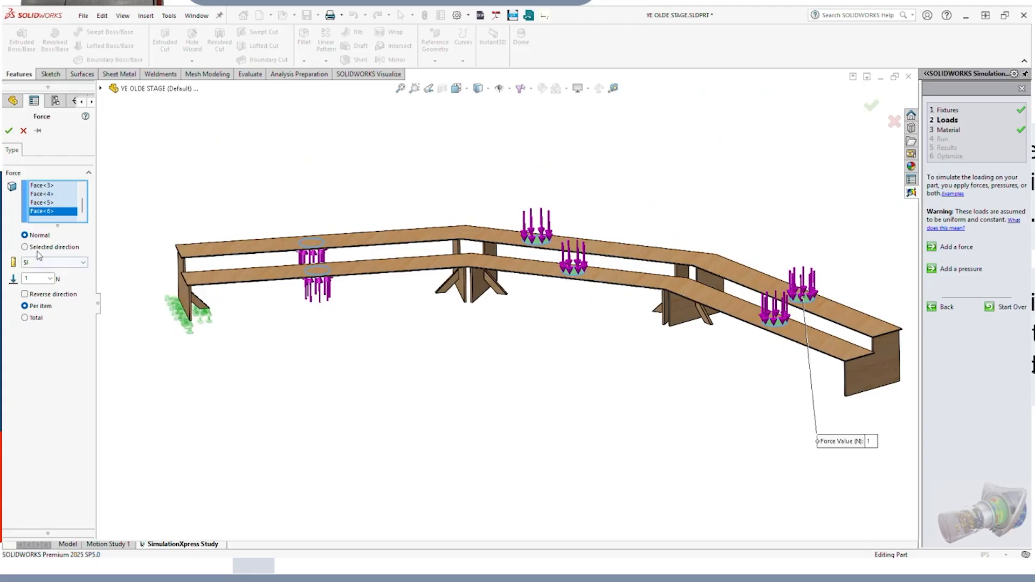
Direct the force on the six circular tread faces normal to the Top Plane, reversed, at 75 N per item.
left_click(108, 312)
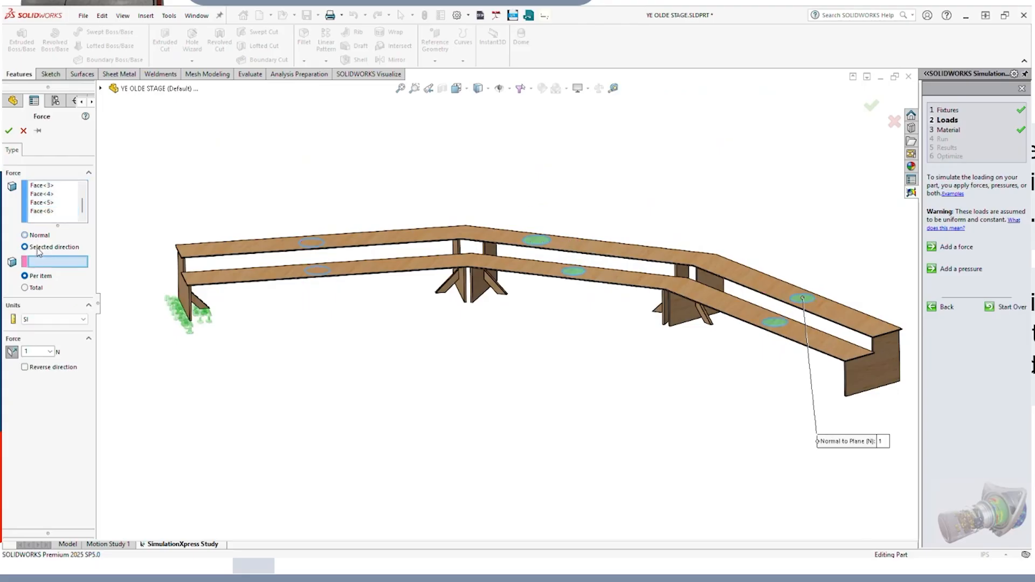
left_click(100, 88)
left_click(147, 183)
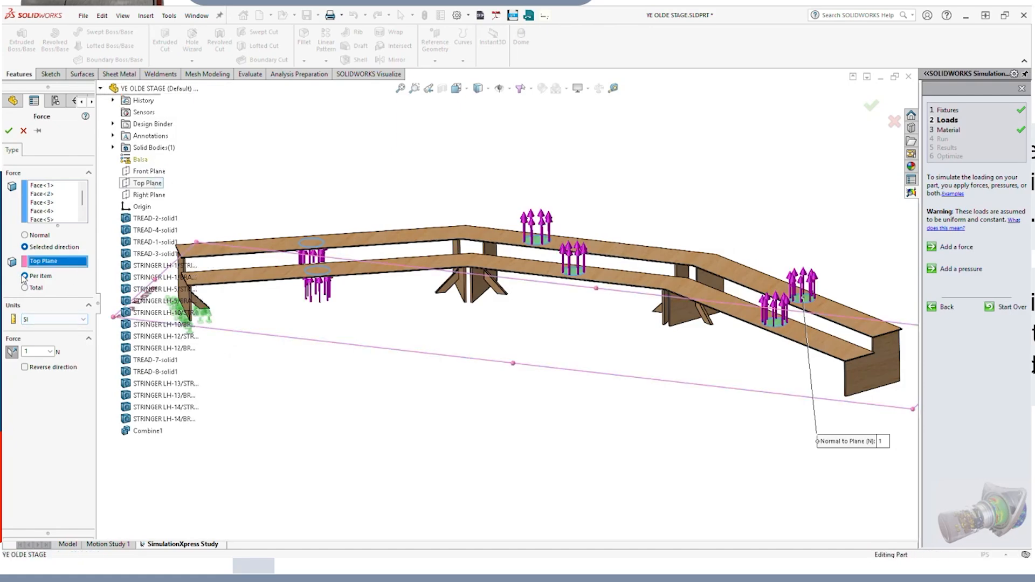
double_click(30, 351)
type("75")
left_click(25, 367)
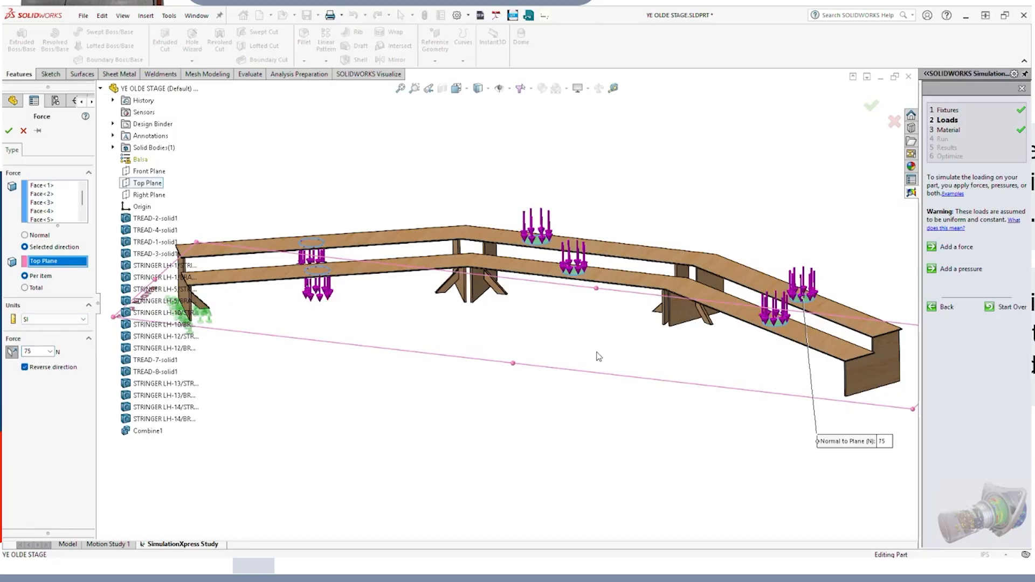
left_click(871, 105)
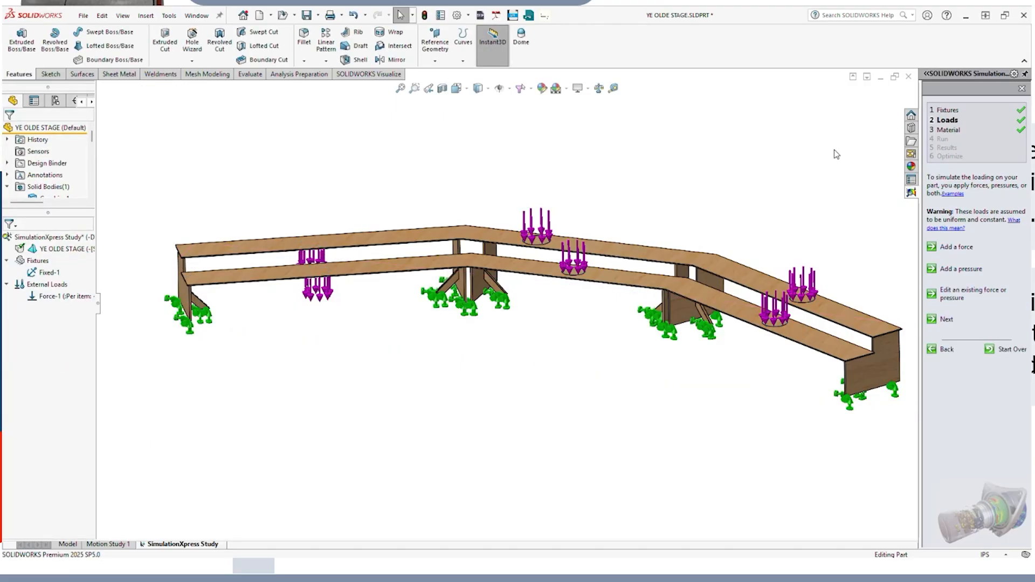
Keep Balsa as the stage's material, run the simulation with default settings and accept the deformation as expected.
left_click(947, 321)
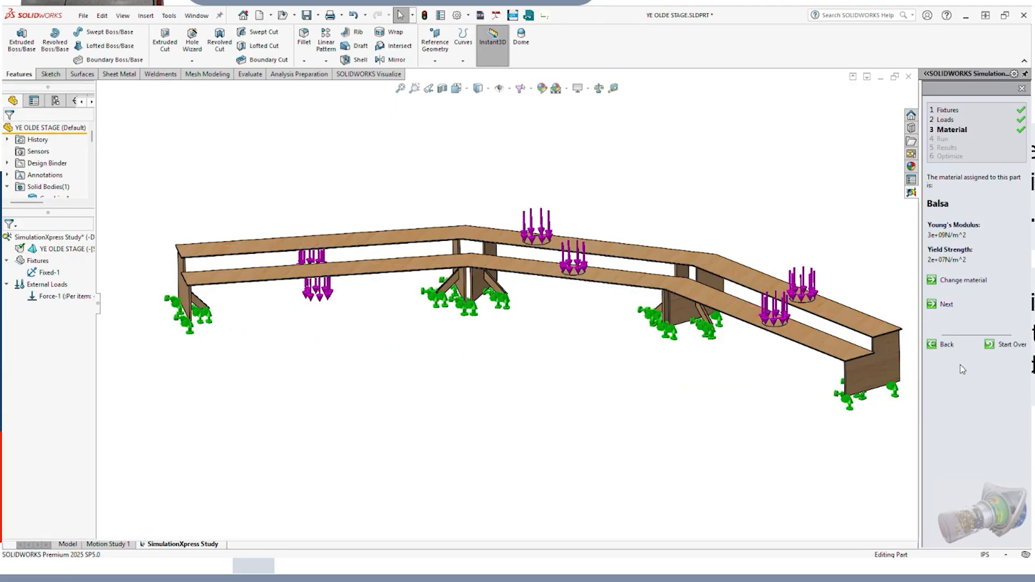
left_click(948, 305)
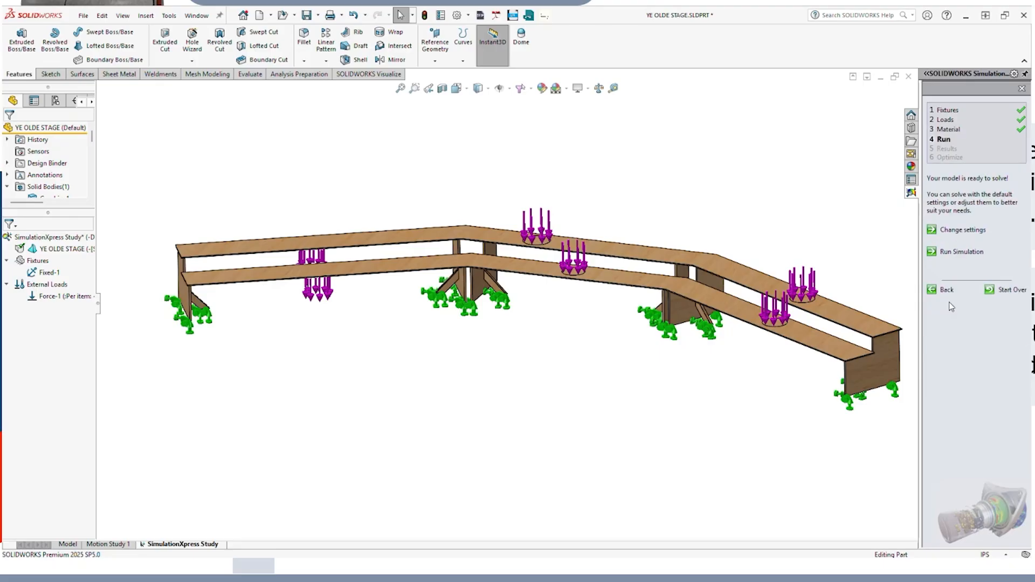
left_click(957, 252)
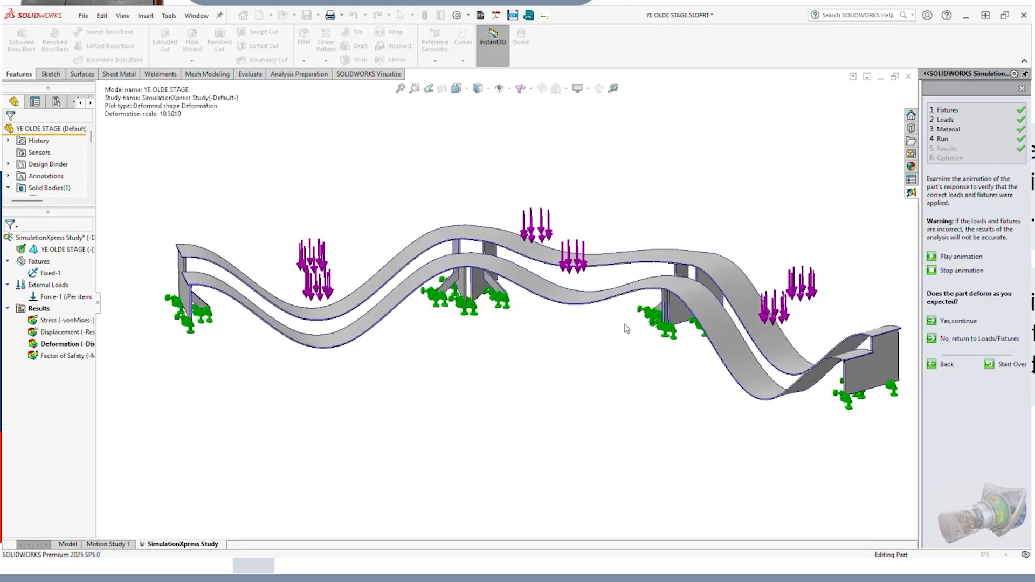
left_click(965, 322)
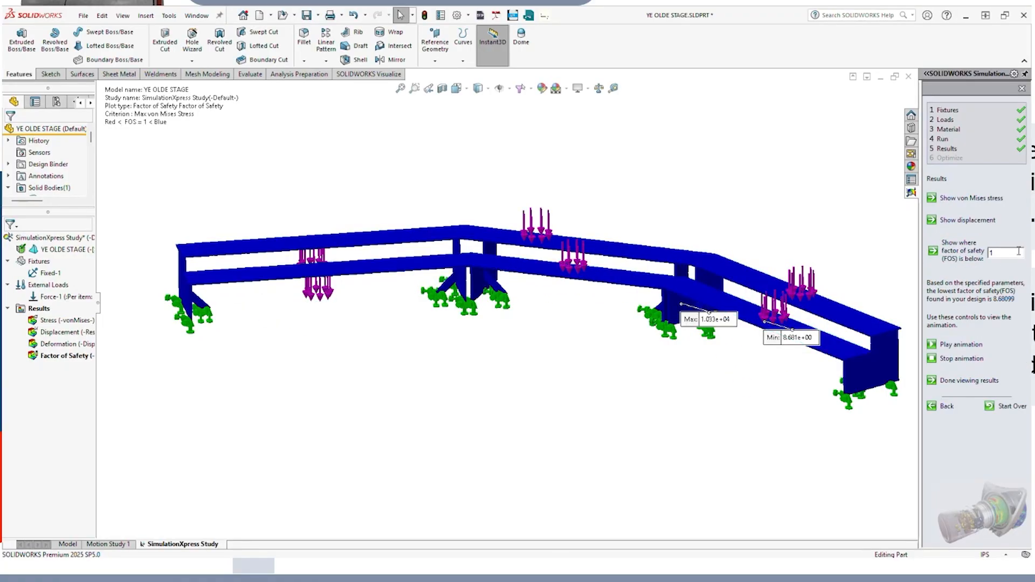
Show the von Mises stress plot and move its color legend and the Max and Min callouts clear of the stage.
left_click(970, 199)
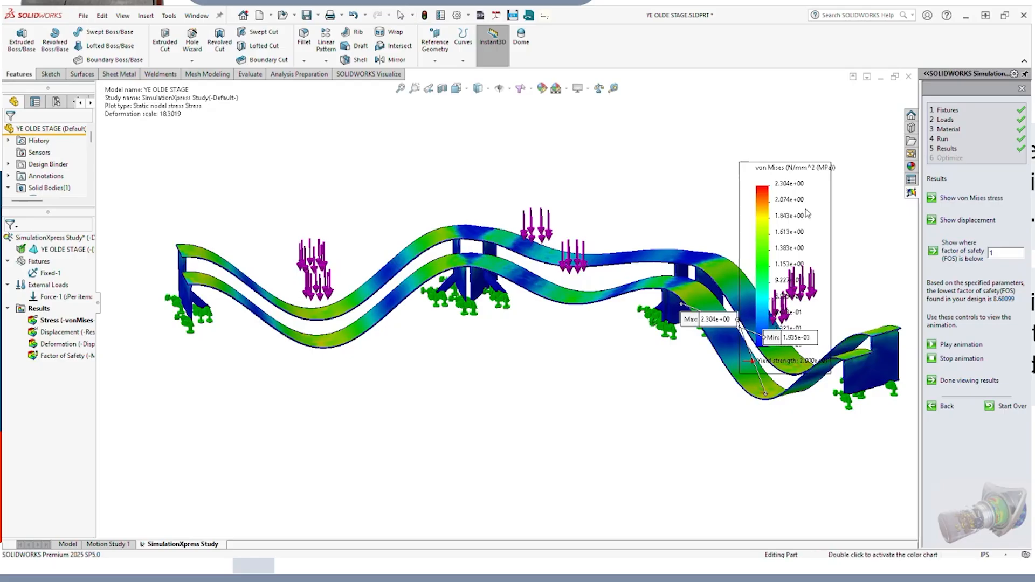
left_click_drag(854, 170, 873, 140)
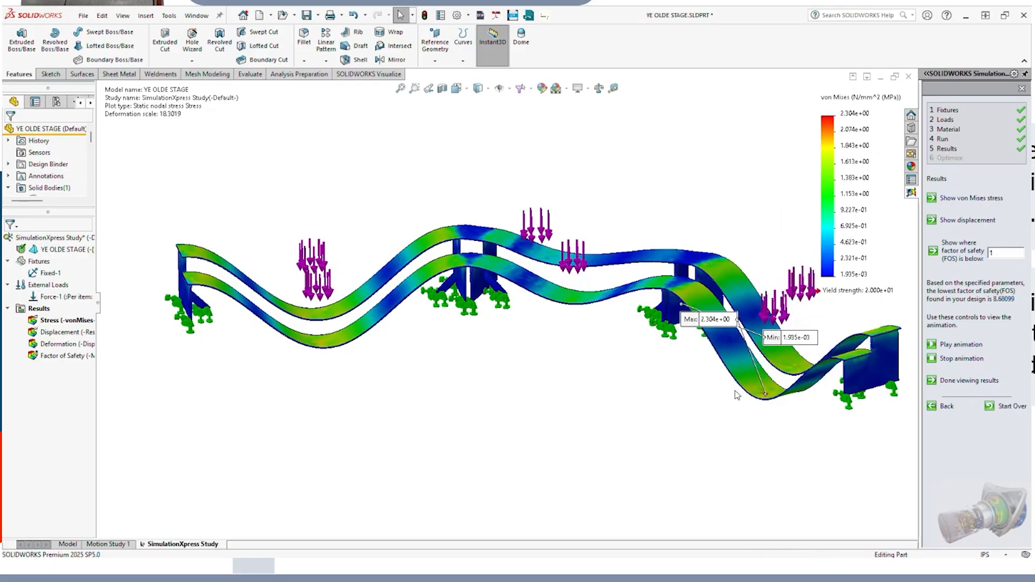
left_click_drag(719, 322, 674, 383)
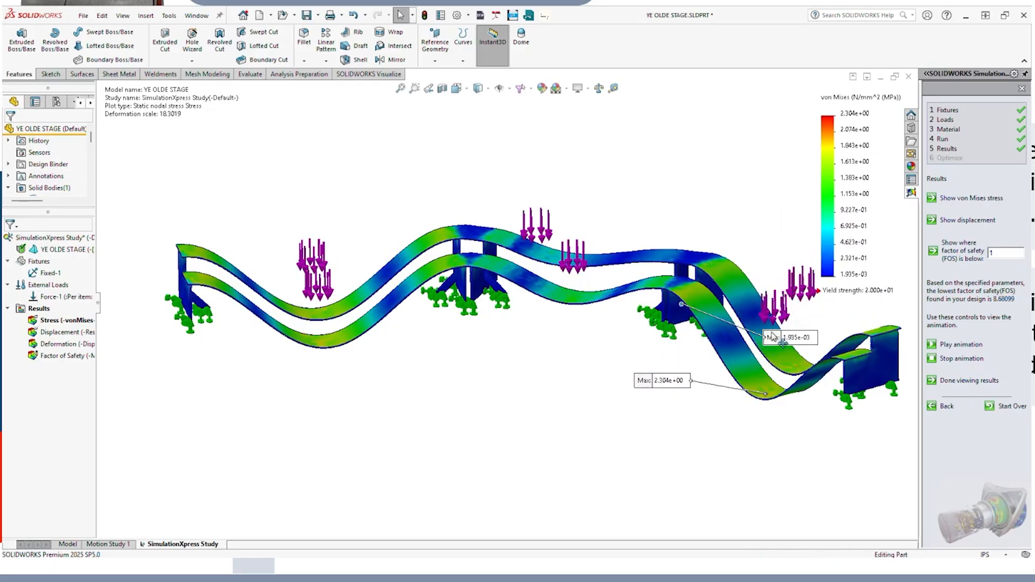
left_click_drag(805, 337, 611, 333)
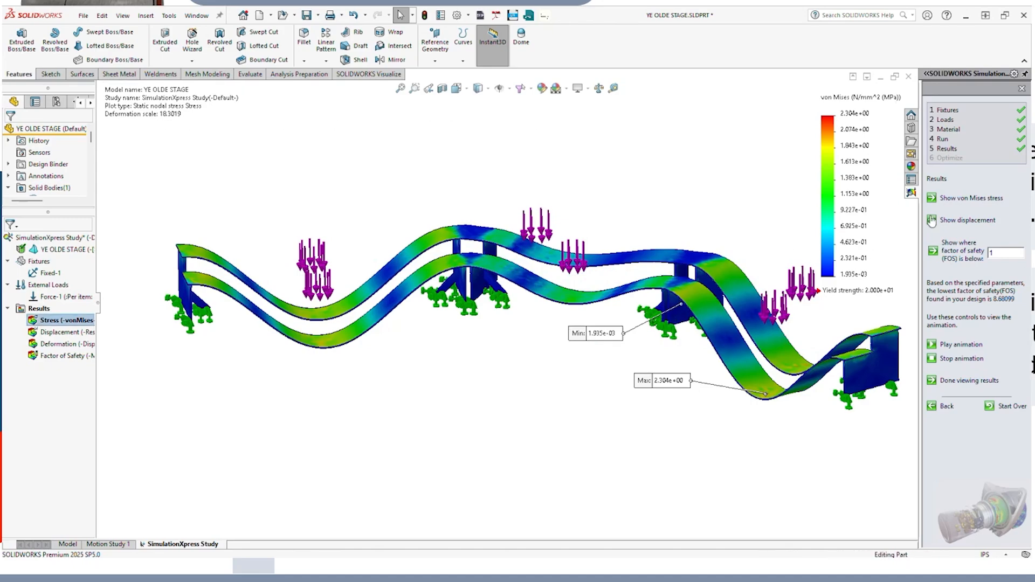
Show the displacement plot, and display where the stage's factor of safety is below 10.
left_click(949, 221)
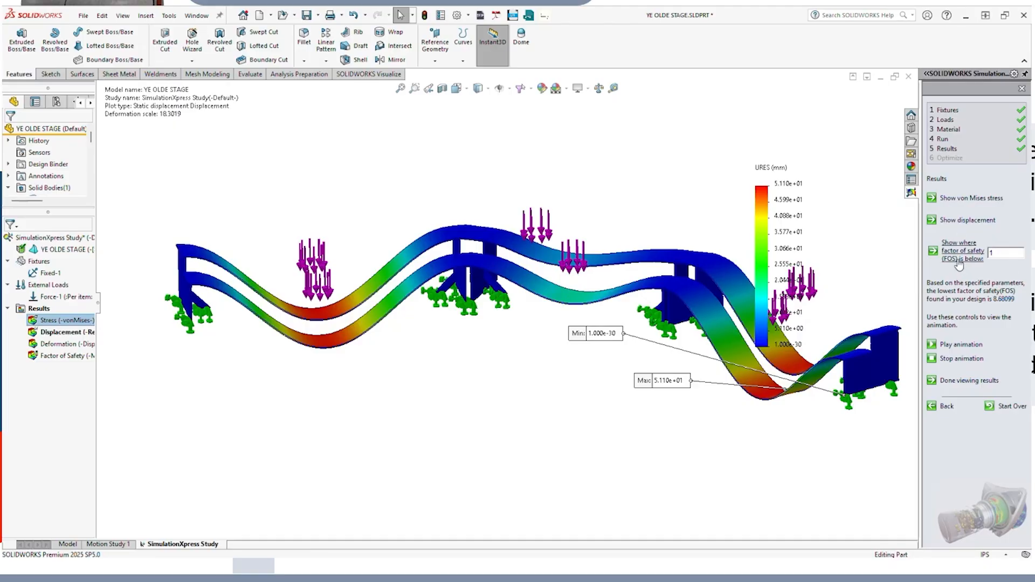
left_click(982, 257)
type("10")
key("Return")
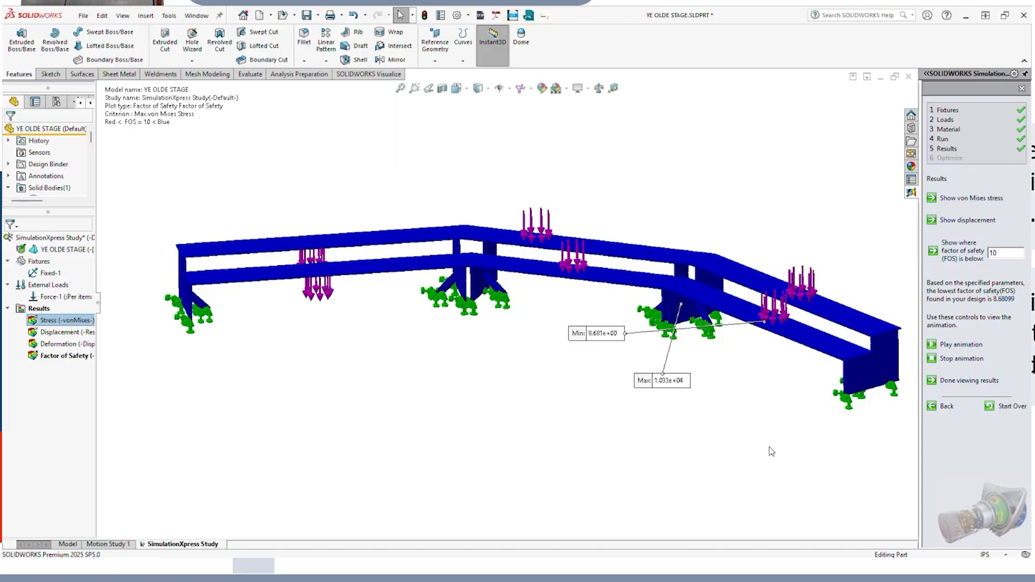
Examine the loaded circular areas on the treads for spots where the factor of safety falls below 10.
scroll(762, 327, "down", 10)
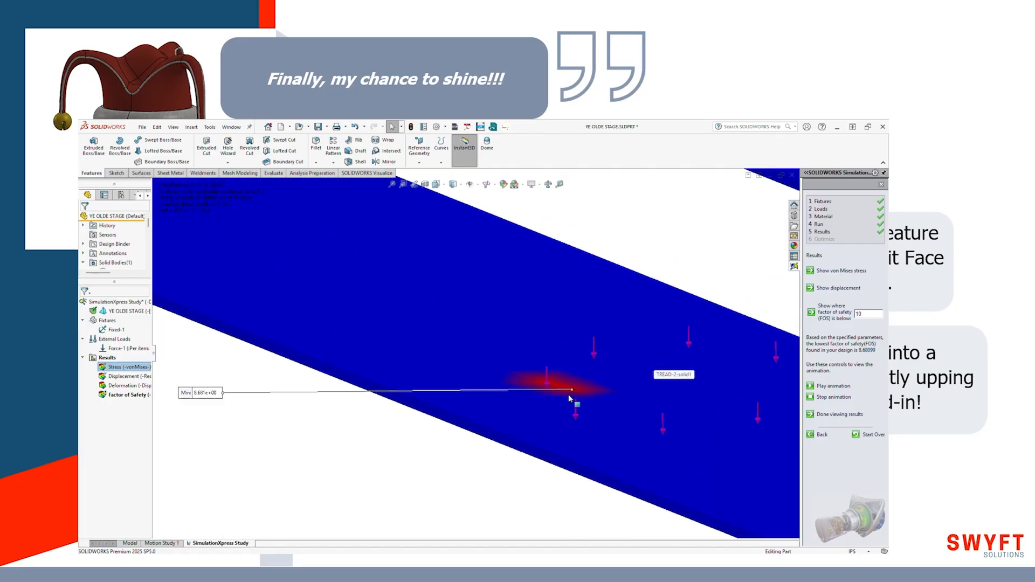
scroll(565, 395, "up", 11)
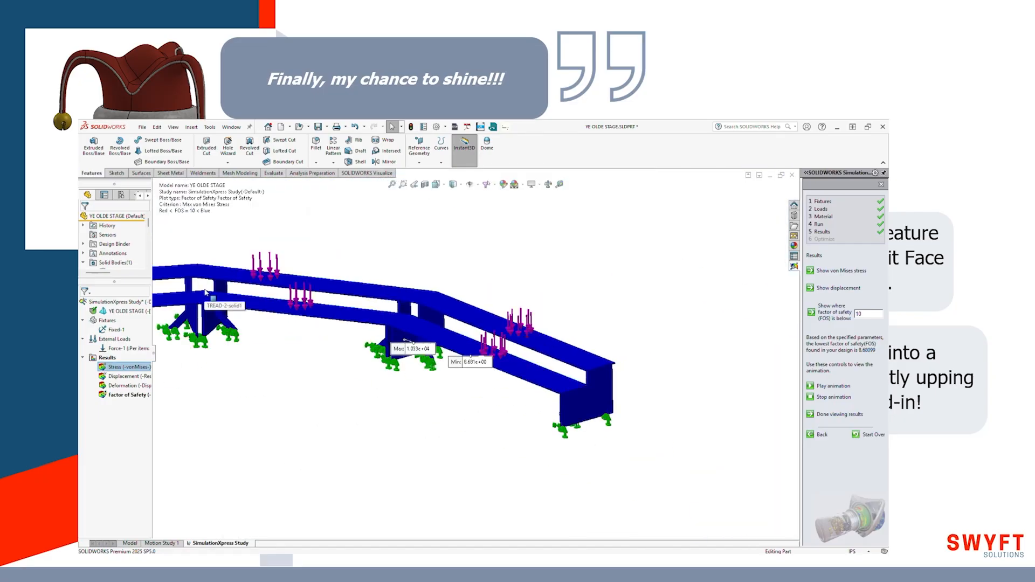
scroll(420, 293, "down", 6)
scroll(420, 294, "up", 8)
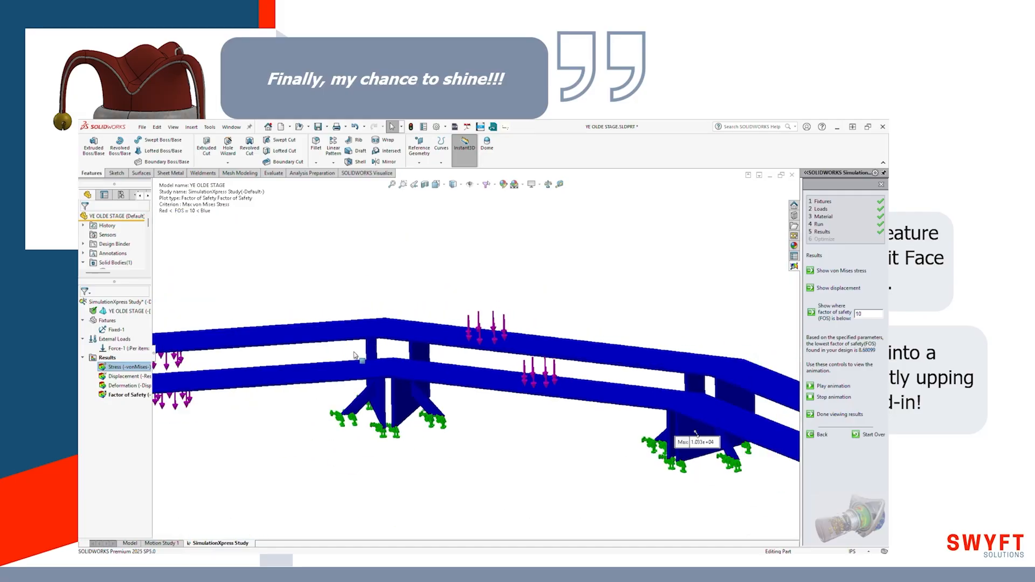
middle_click_drag(492, 418, 499, 373)
scroll(301, 415, "down", 6)
scroll(378, 376, "down", 3)
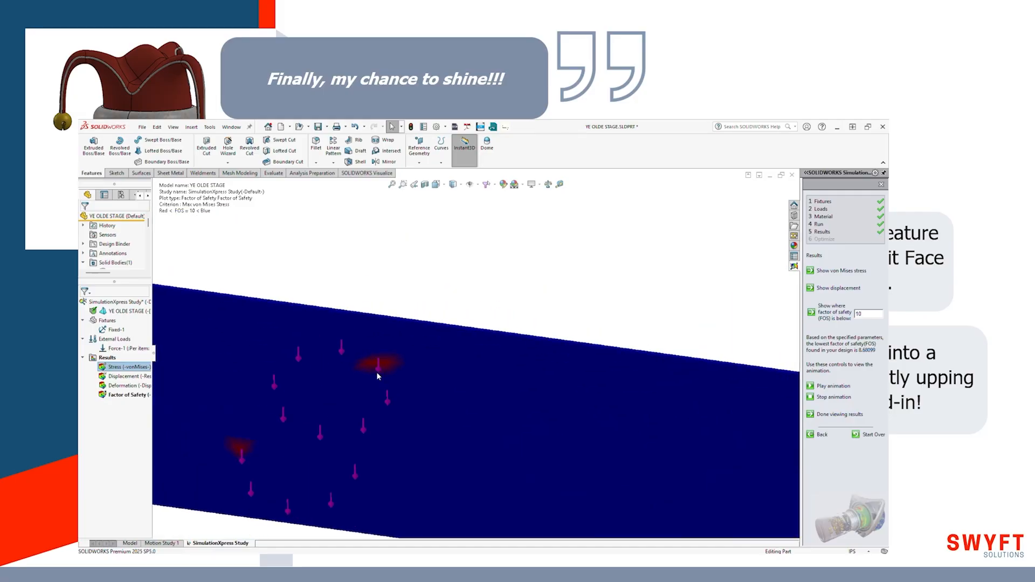
scroll(378, 376, "up", 10)
middle_click_drag(377, 373, 459, 368)
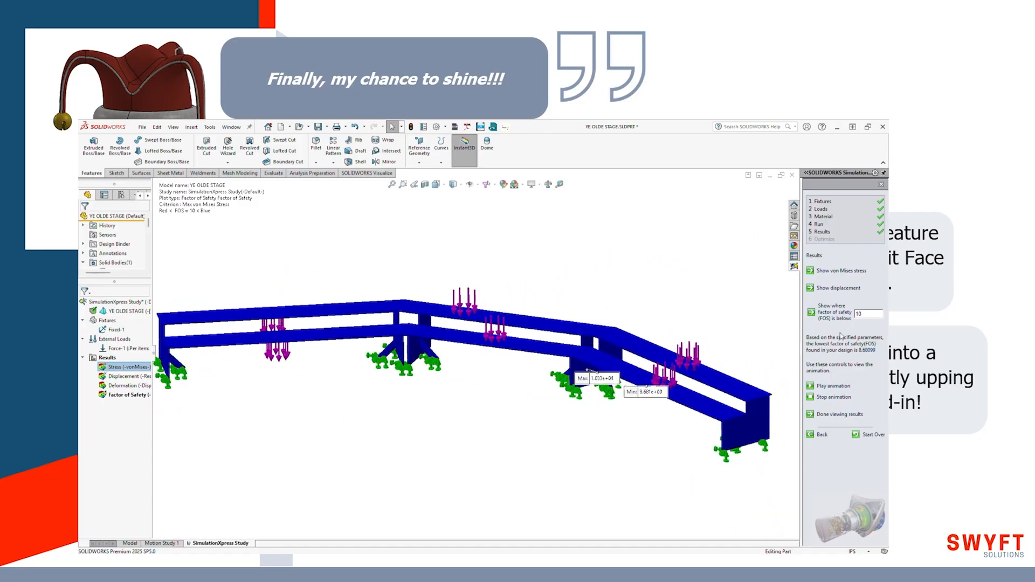
Show where the stage's factor of safety is below 20.
double_click(868, 314)
left_click(811, 314)
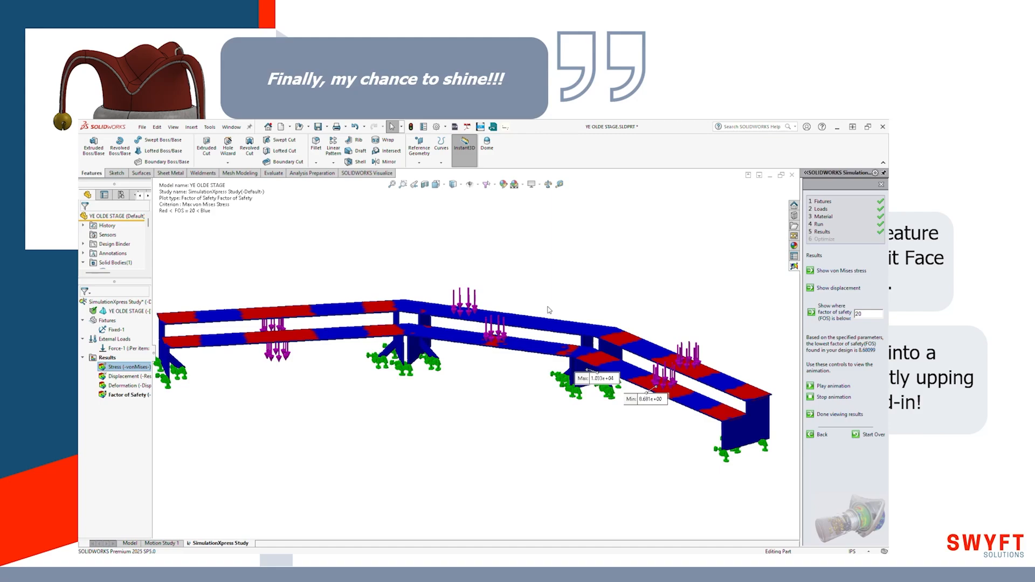
middle_click_drag(469, 431, 490, 421)
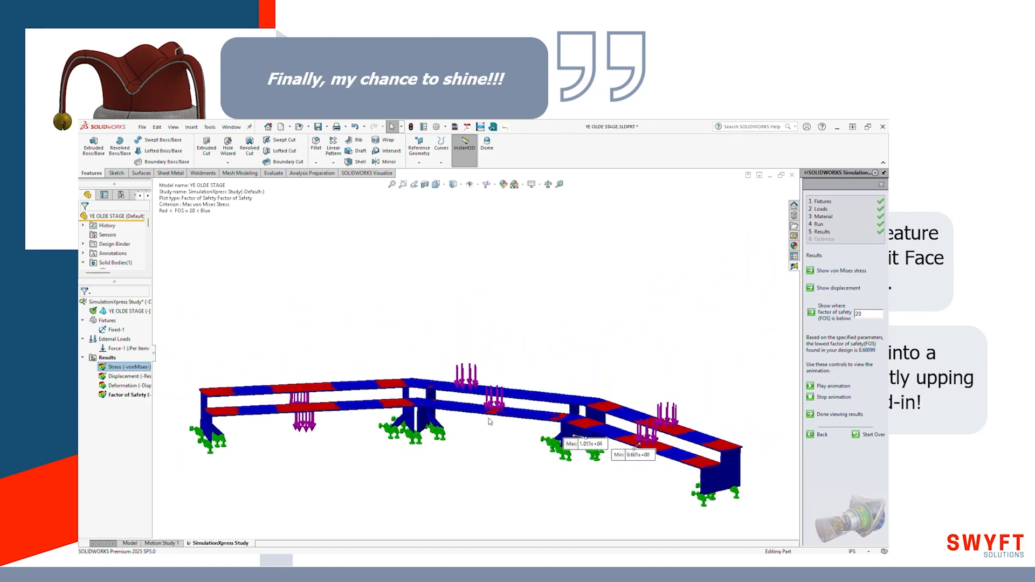
Finish viewing results and generate a report with the description "stage with 6 chorus members" and the conclusion "won't break".
left_click(841, 415)
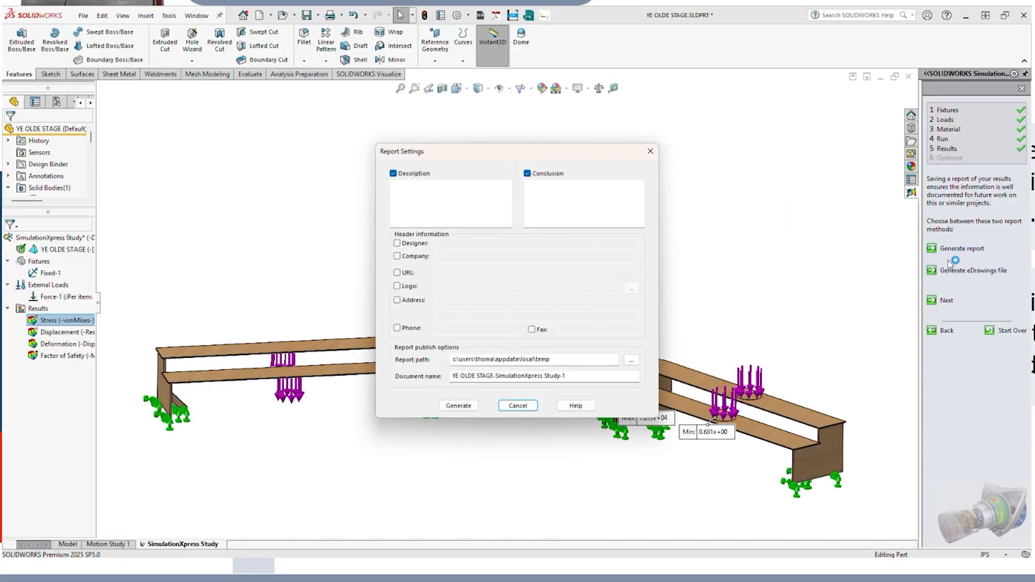
left_click(479, 212)
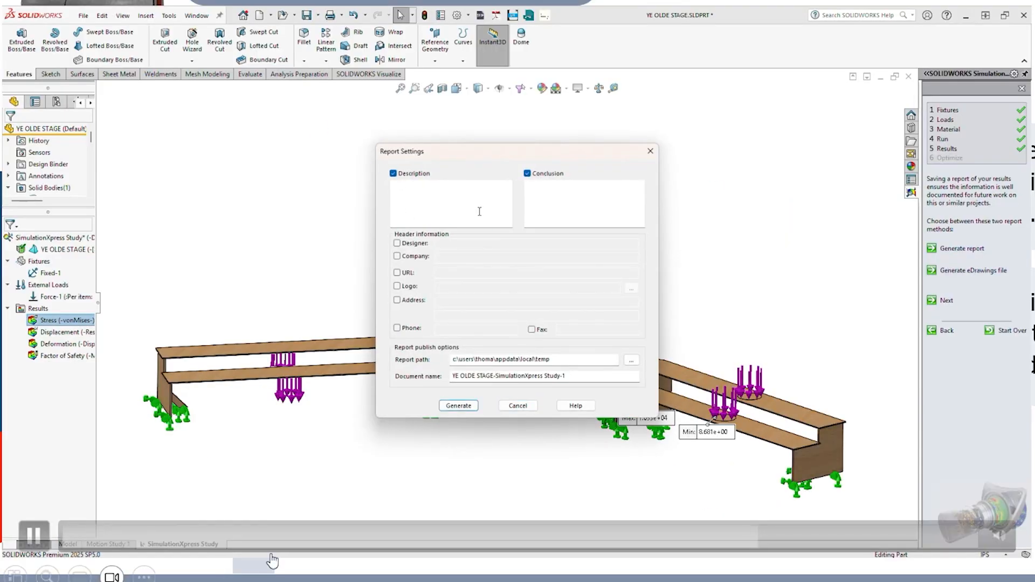
left_click(729, 536)
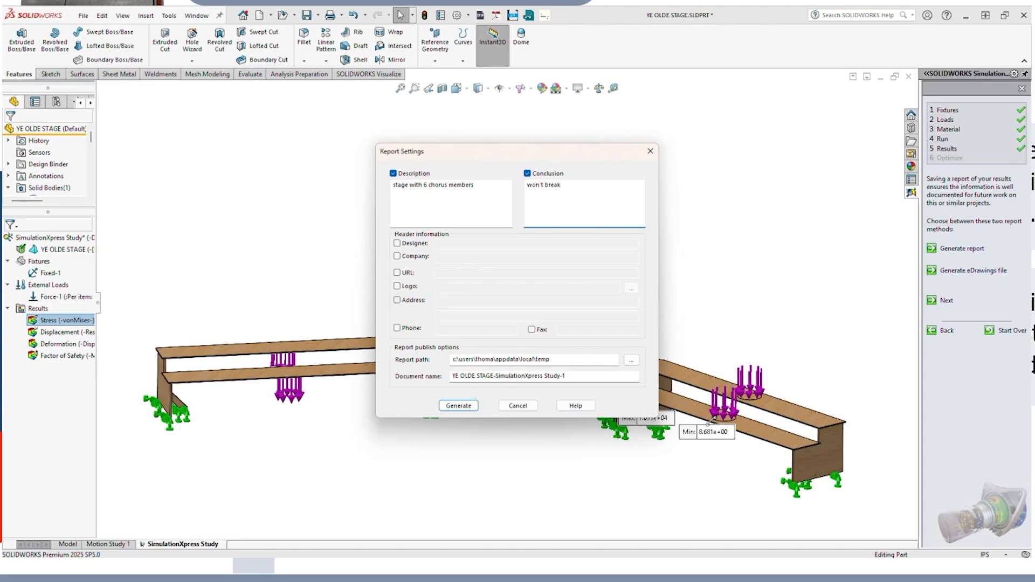
left_click(452, 406)
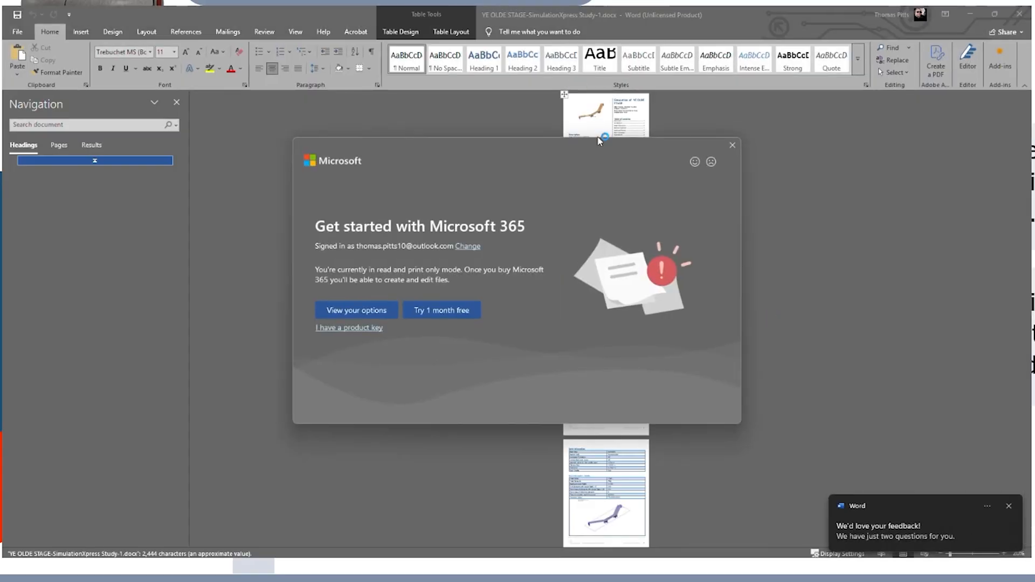
Dismiss the Microsoft 365 and feedback prompts in Word and review the report through its factor of safety plot and conclusion.
left_click(731, 145)
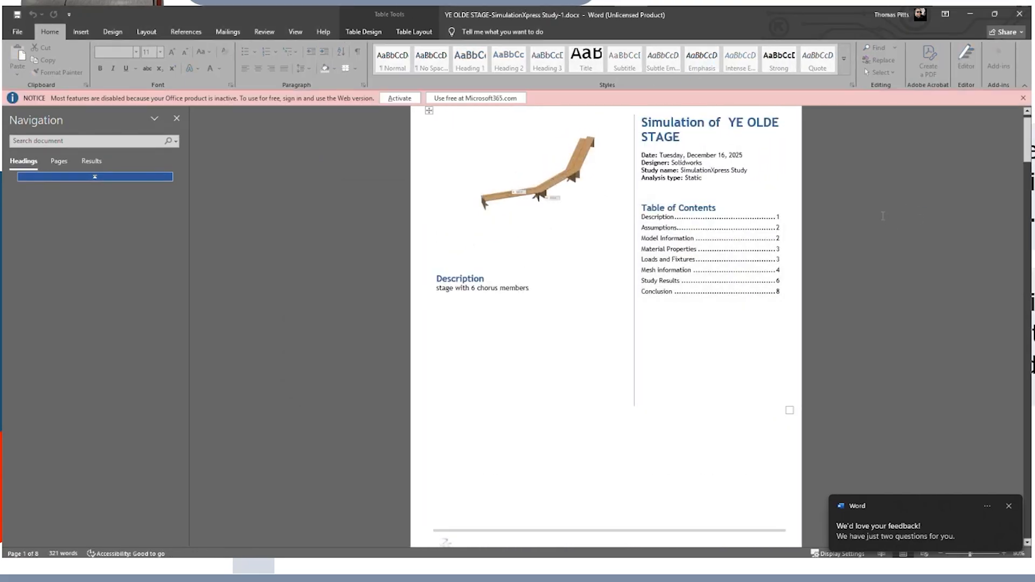
left_click_drag(1026, 142, 1018, 492)
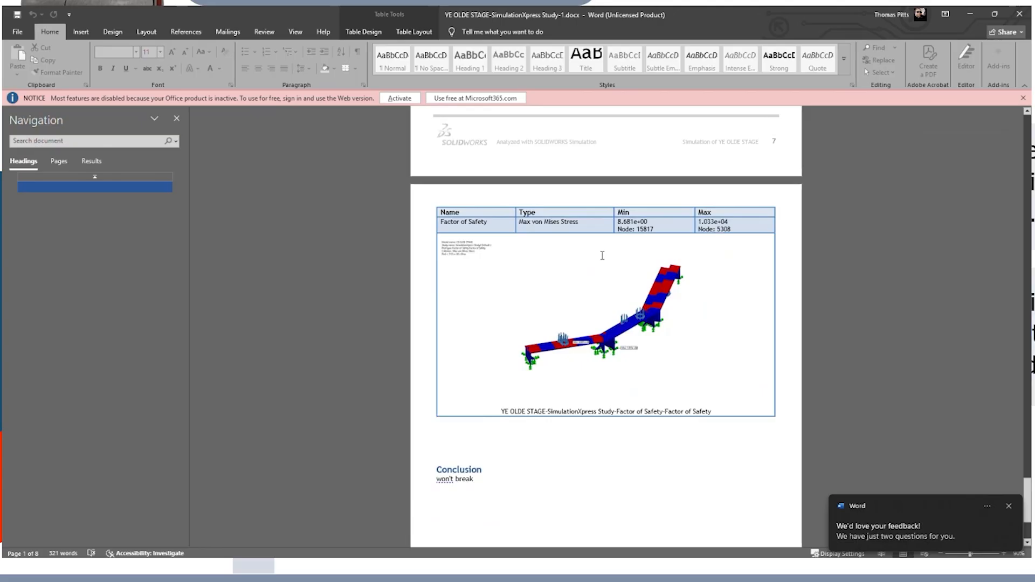
scroll(520, 284, "up", 14, "ctrl")
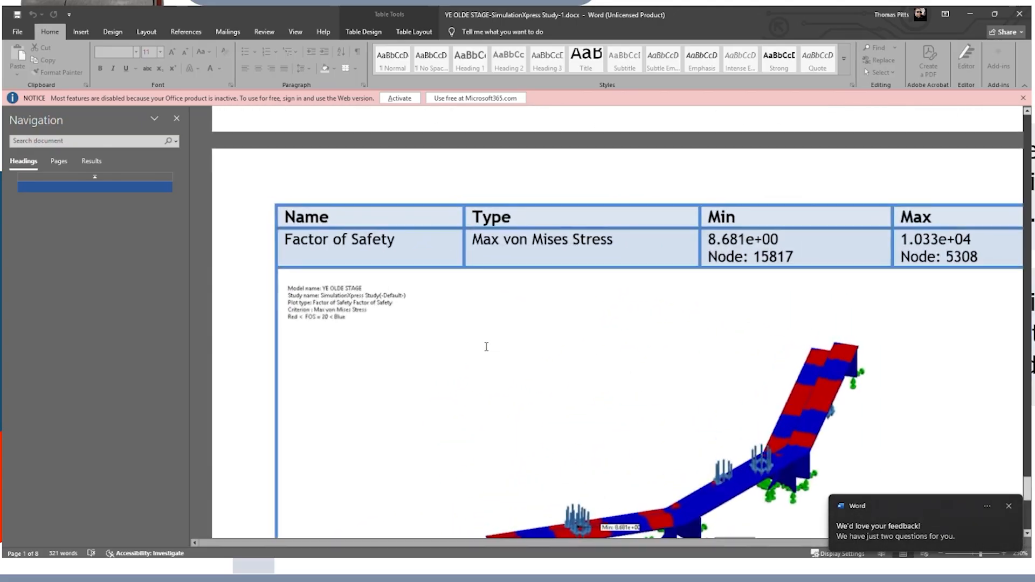
scroll(487, 347, "up", 1, "ctrl")
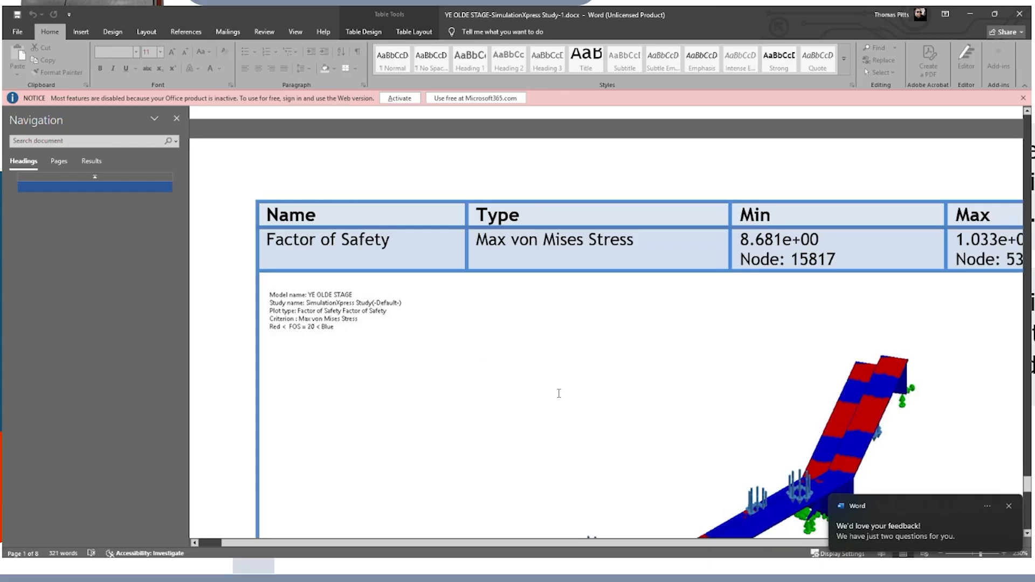
scroll(799, 468, "down", 12, "ctrl")
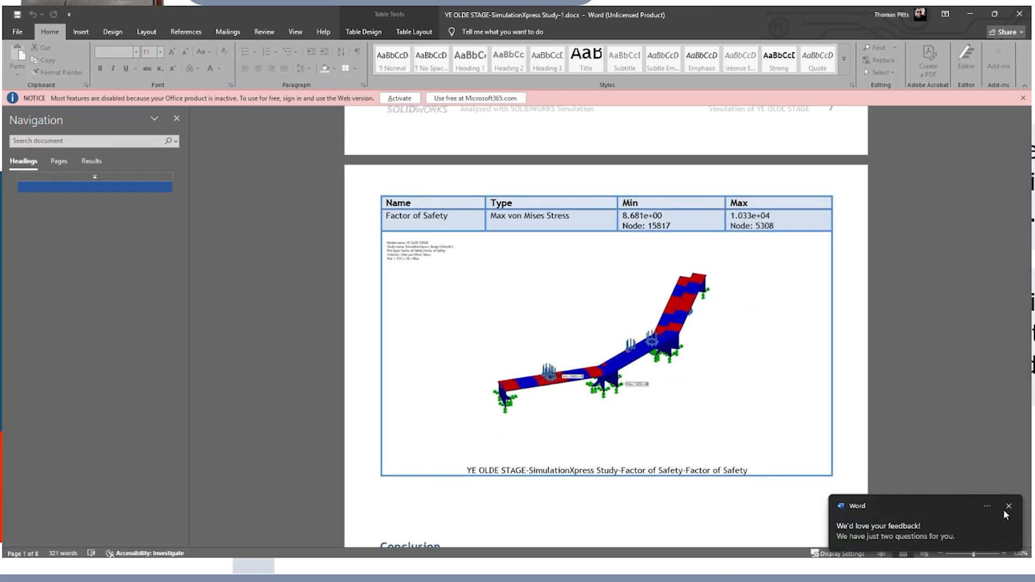
left_click(1009, 507)
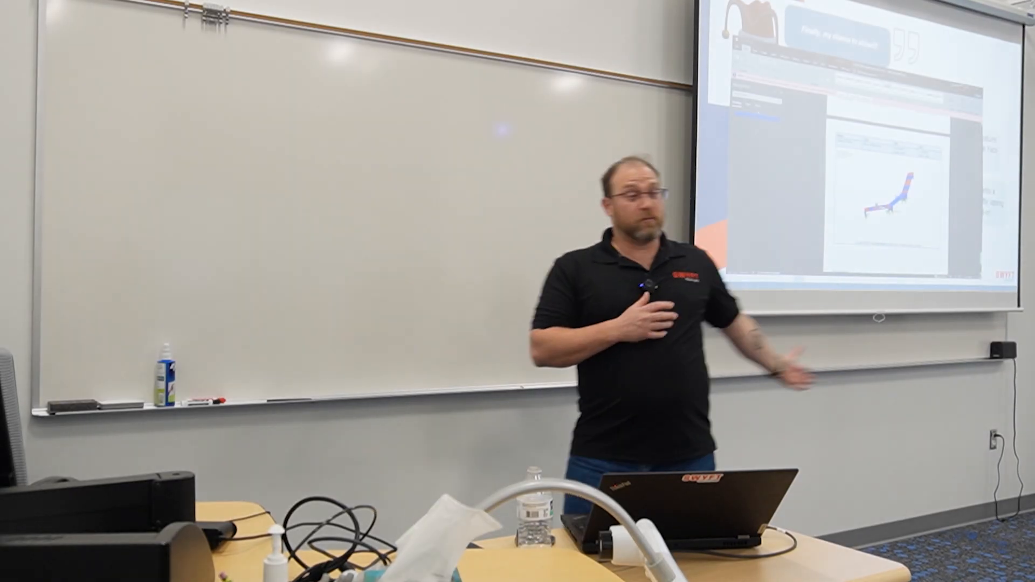